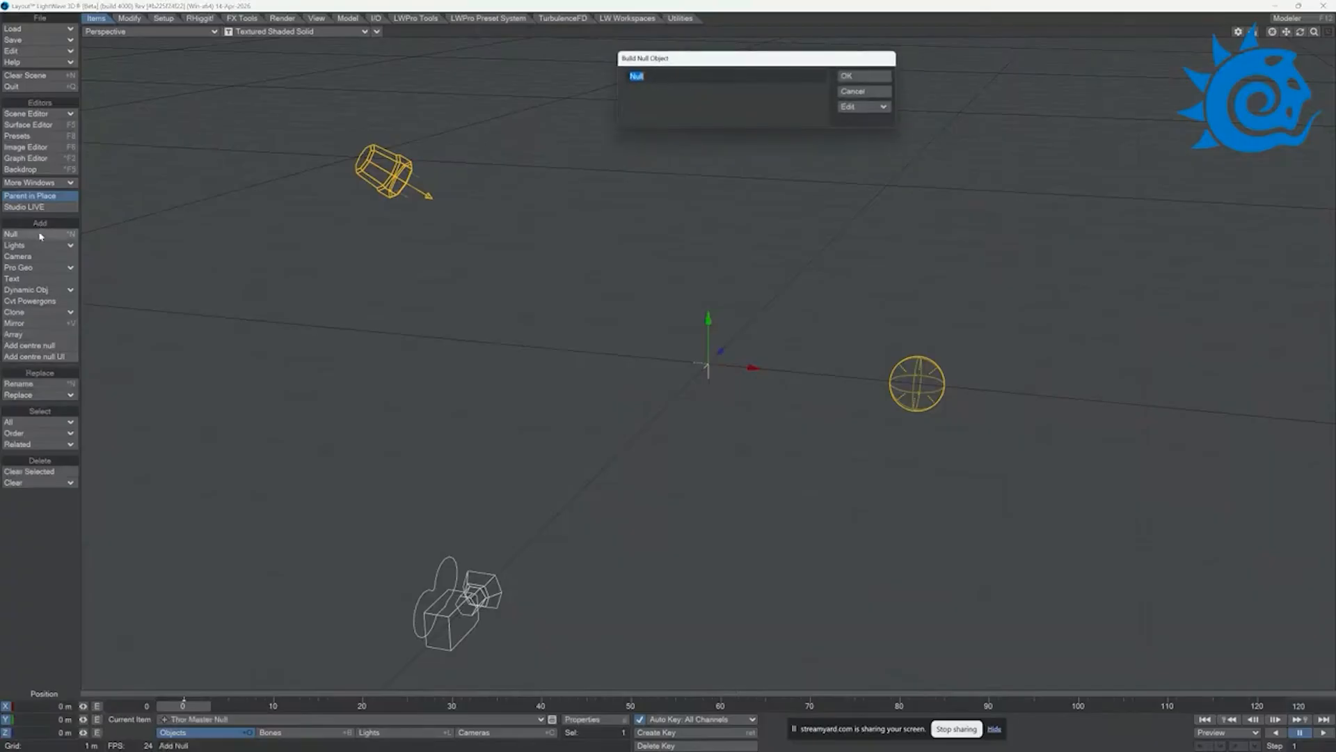
# Step: Add a null named "Sourse Null" and move it along the X axis to about -2.58 m
pyautogui.click(631, 77)
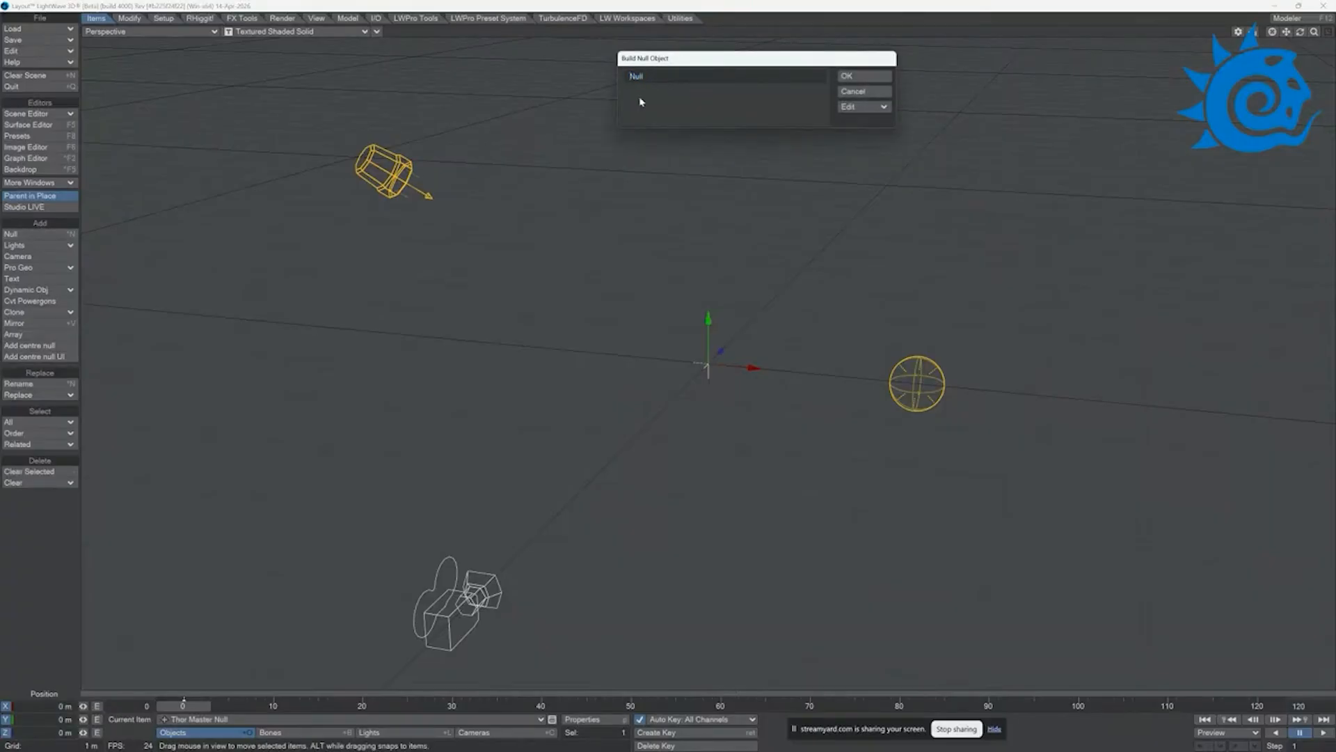
pyautogui.write('Sci')
pyautogui.write('u')
pyautogui.write('rce')
pyautogui.click(858, 77)
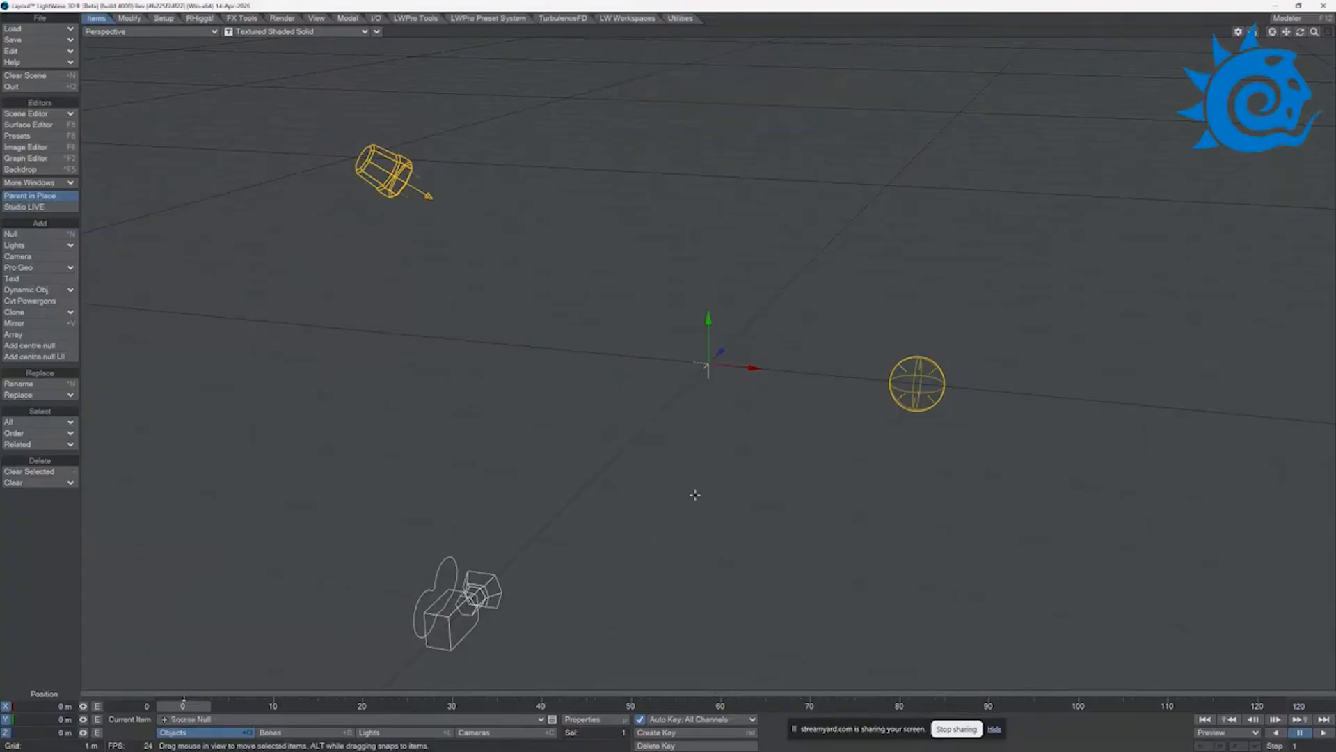
pyautogui.moveTo(752, 373); pyautogui.dragTo(511, 345)
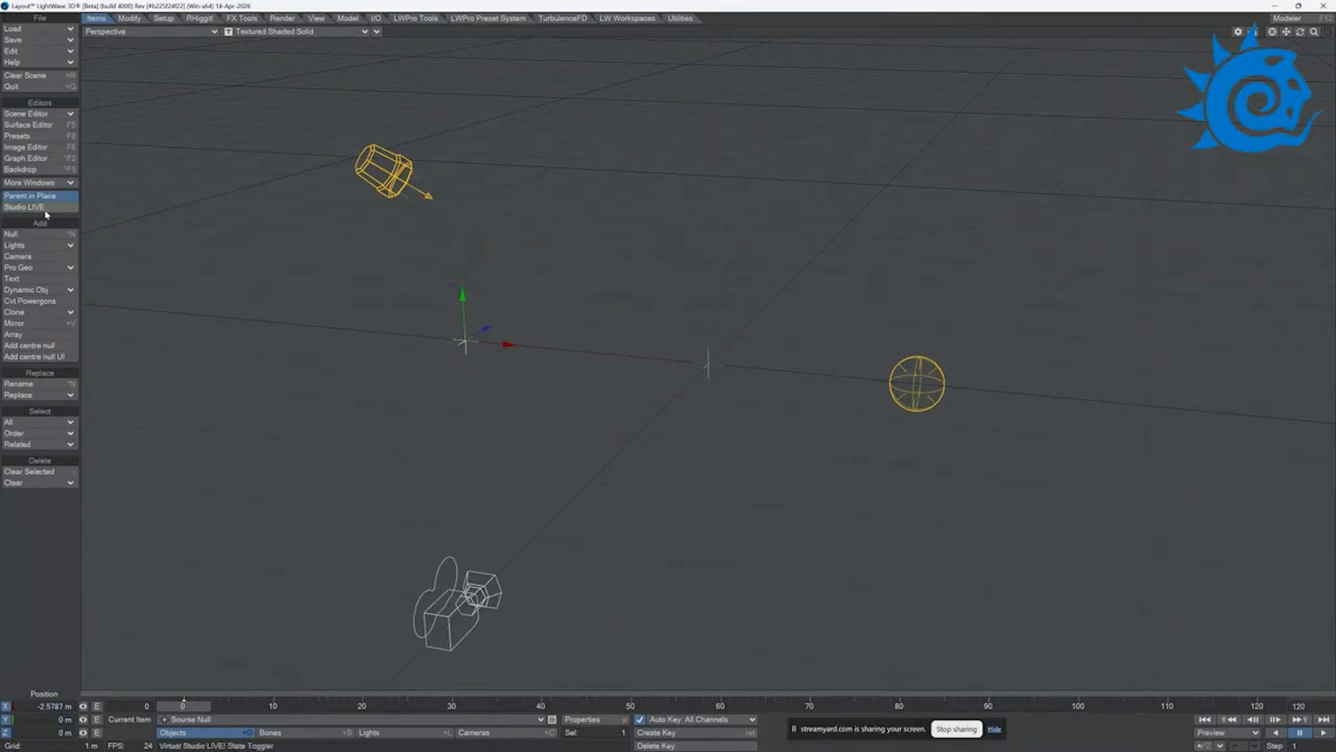
# Step: Add a null named "Target Null" and move it along the X axis to about 2.42 m
pyautogui.click(40, 236)
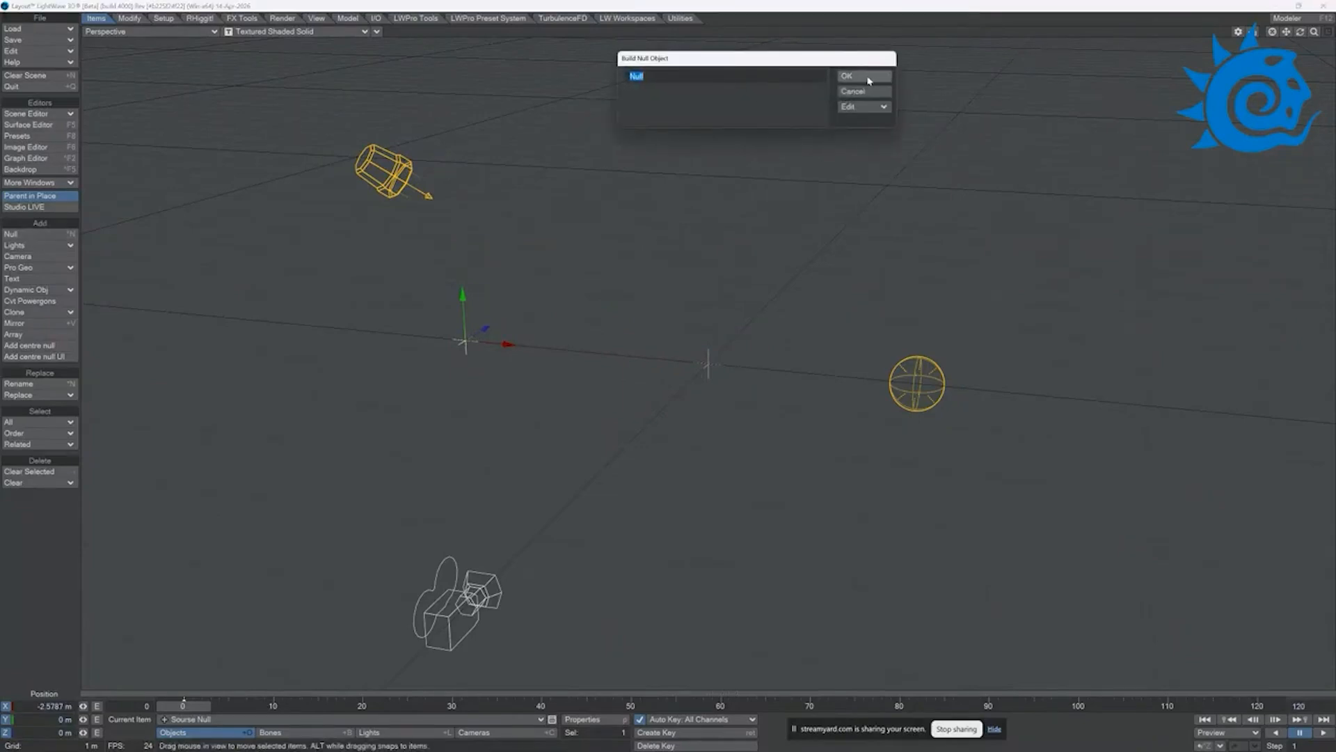
pyautogui.click(630, 76)
pyautogui.write('Target')
pyautogui.press('Return')
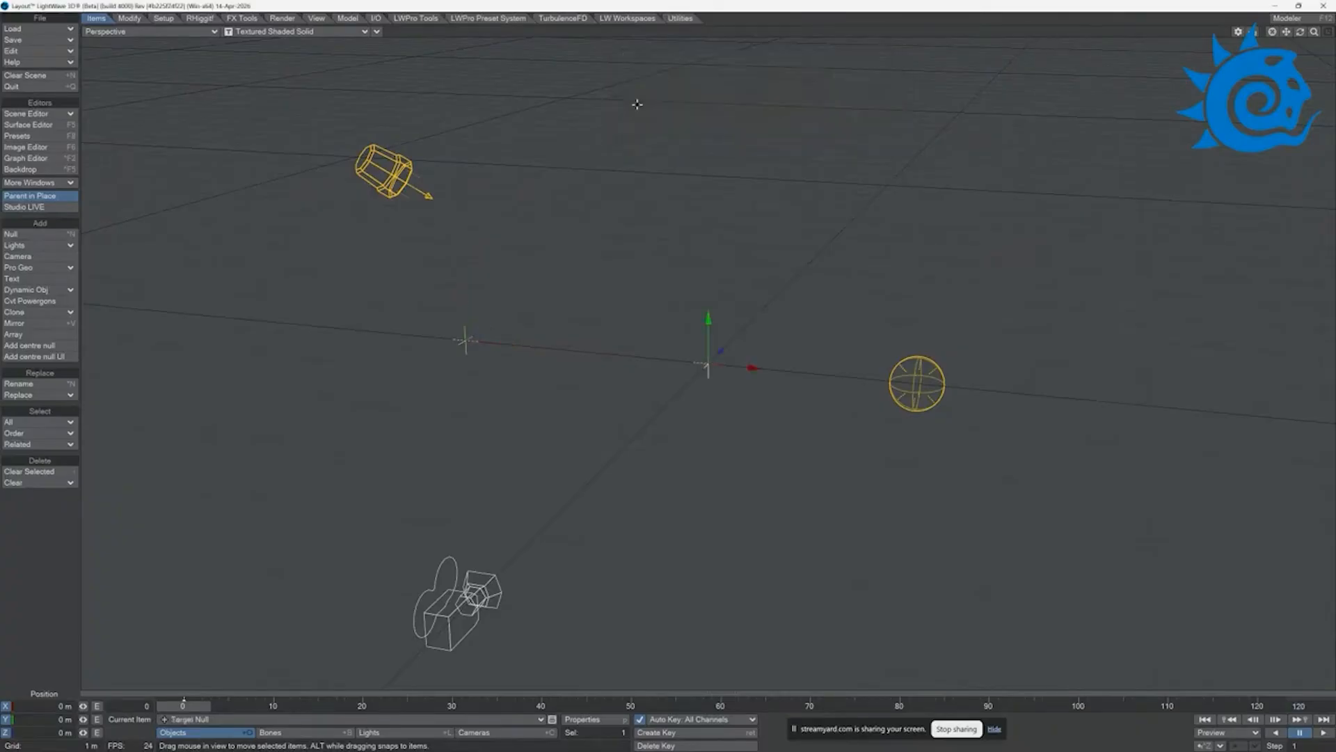
pyautogui.moveTo(759, 369); pyautogui.dragTo(1013, 392)
# Step: Add a Thor lightning generator on the Thor Master Null with Sourse Null as source item and Target Null as target item
pyautogui.click(678, 19)
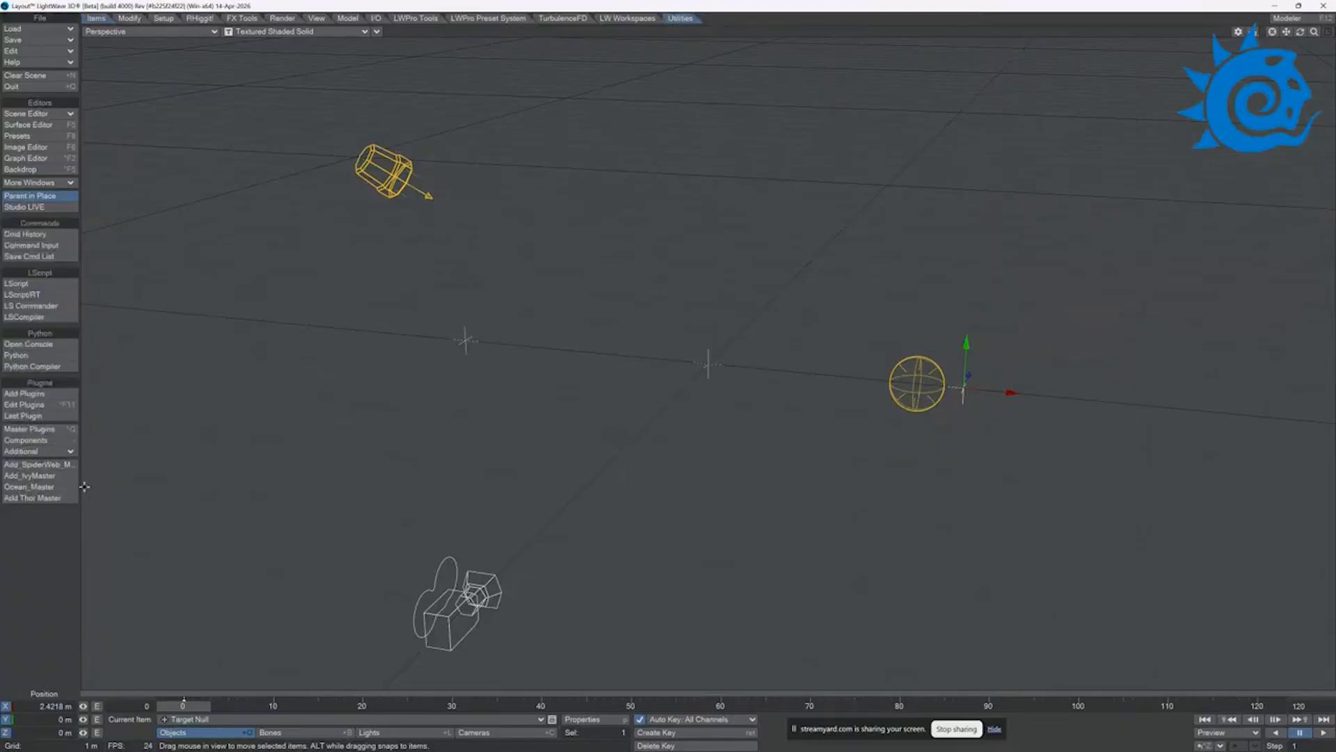
pyautogui.click(36, 498)
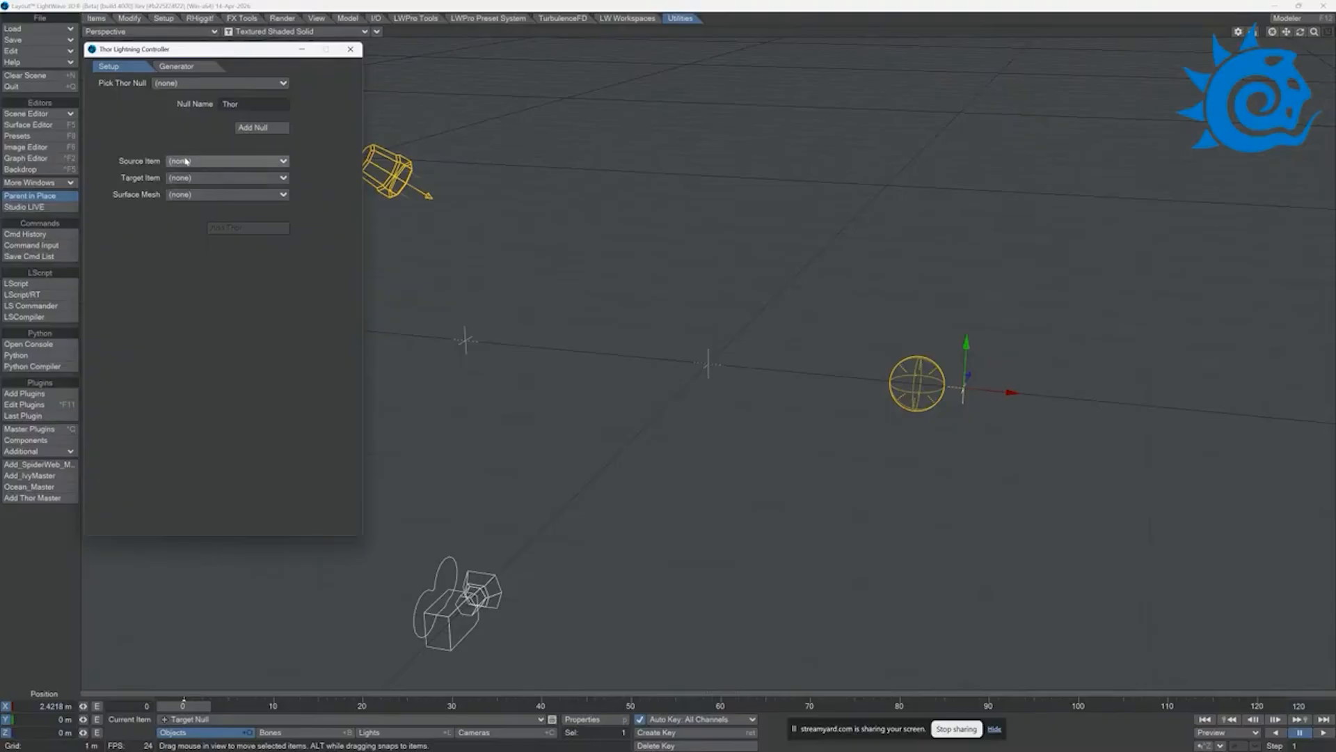
pyautogui.click(191, 87)
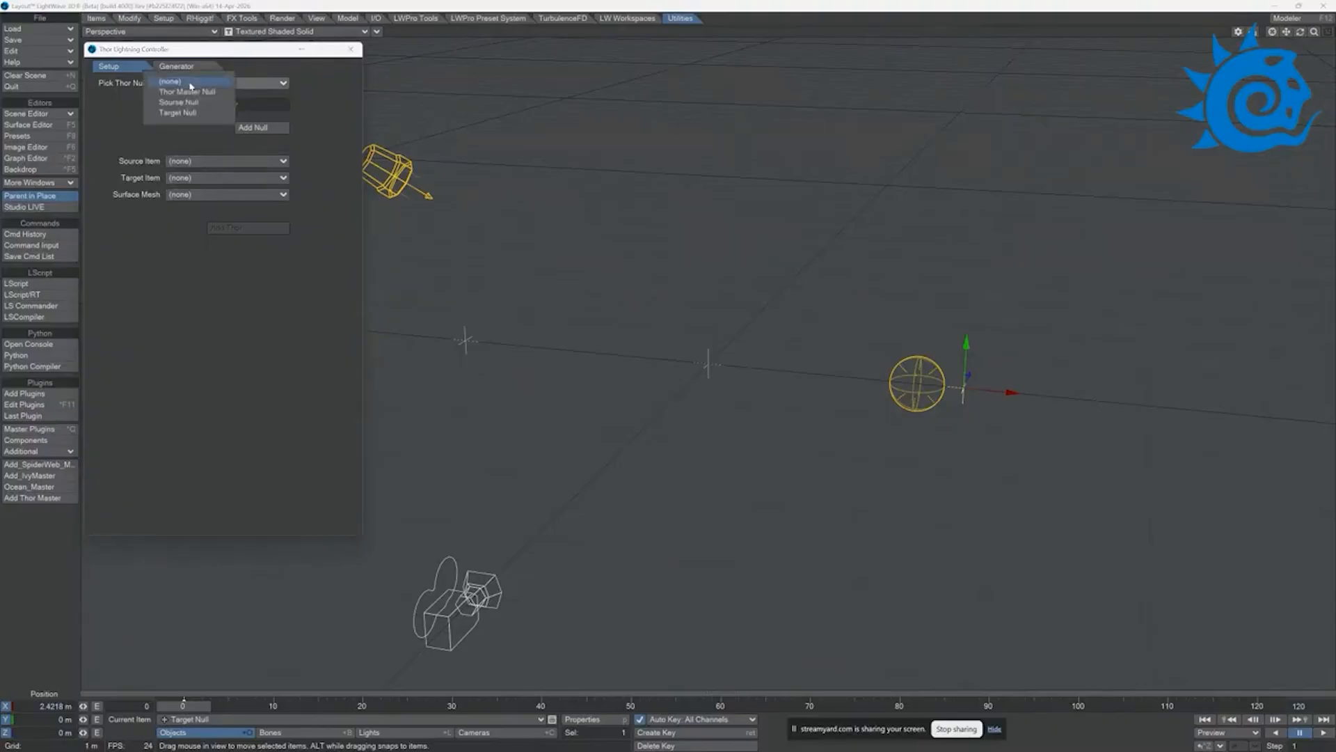
pyautogui.click(196, 95)
pyautogui.click(192, 160)
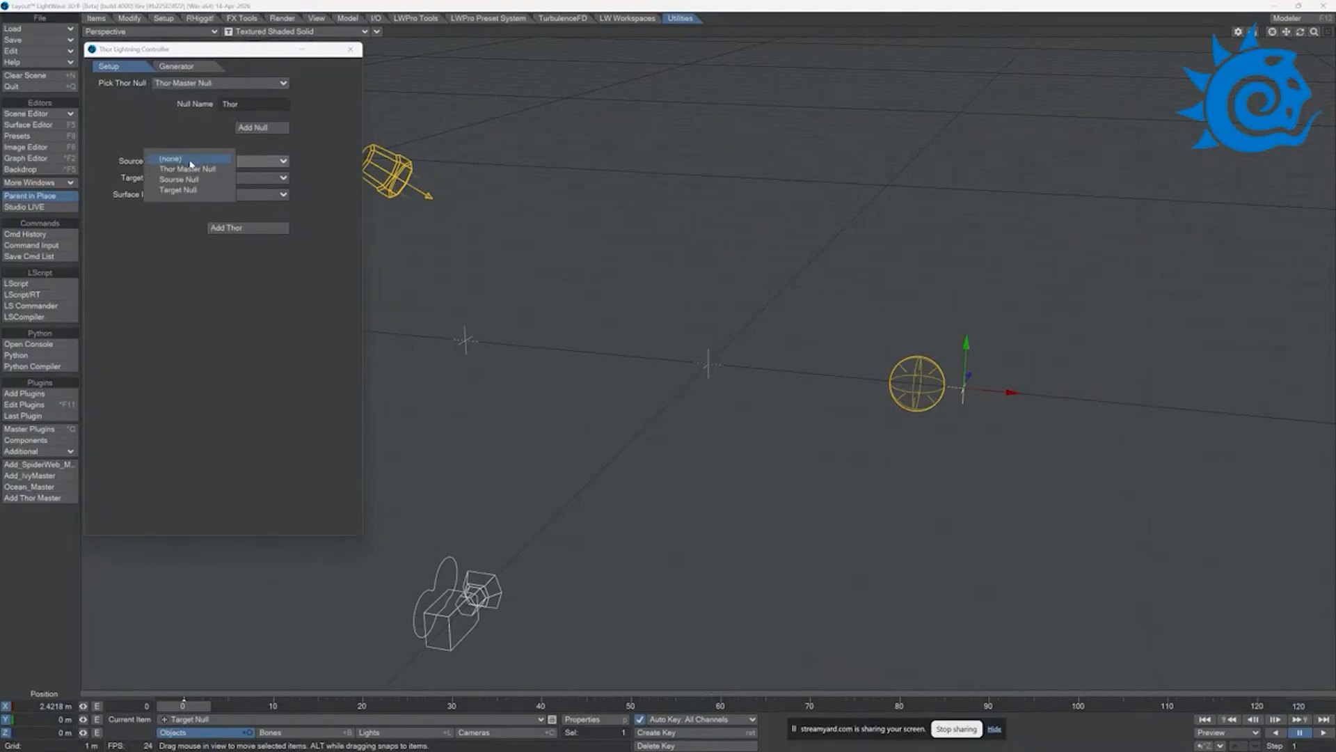
pyautogui.click(196, 181)
pyautogui.click(195, 179)
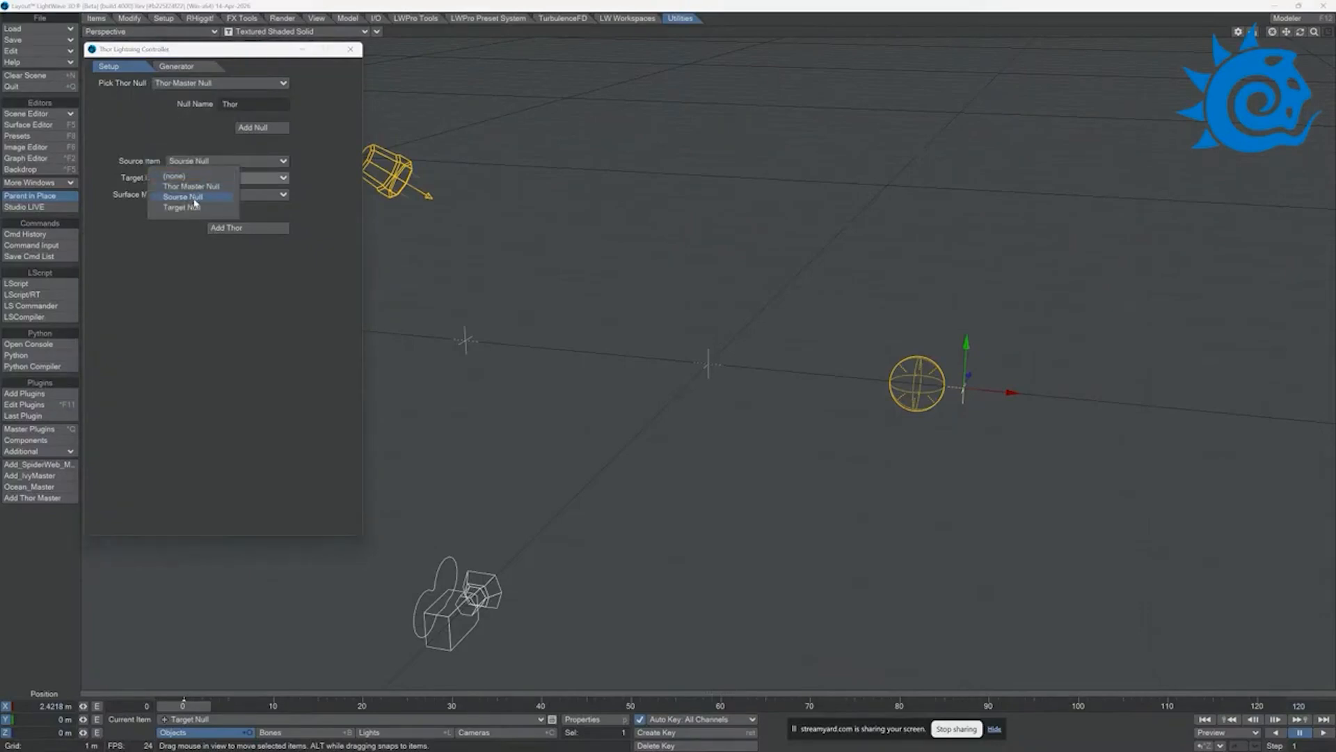
pyautogui.click(183, 207)
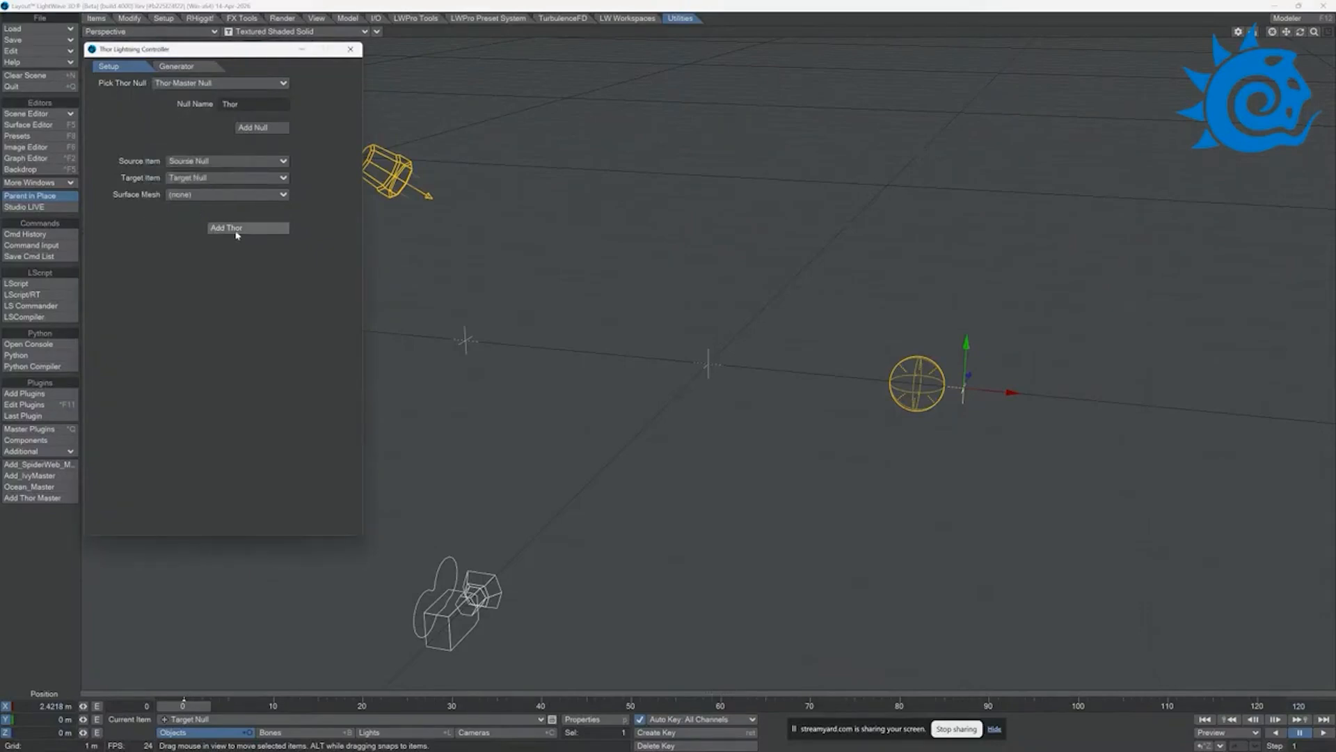
pyautogui.click(237, 229)
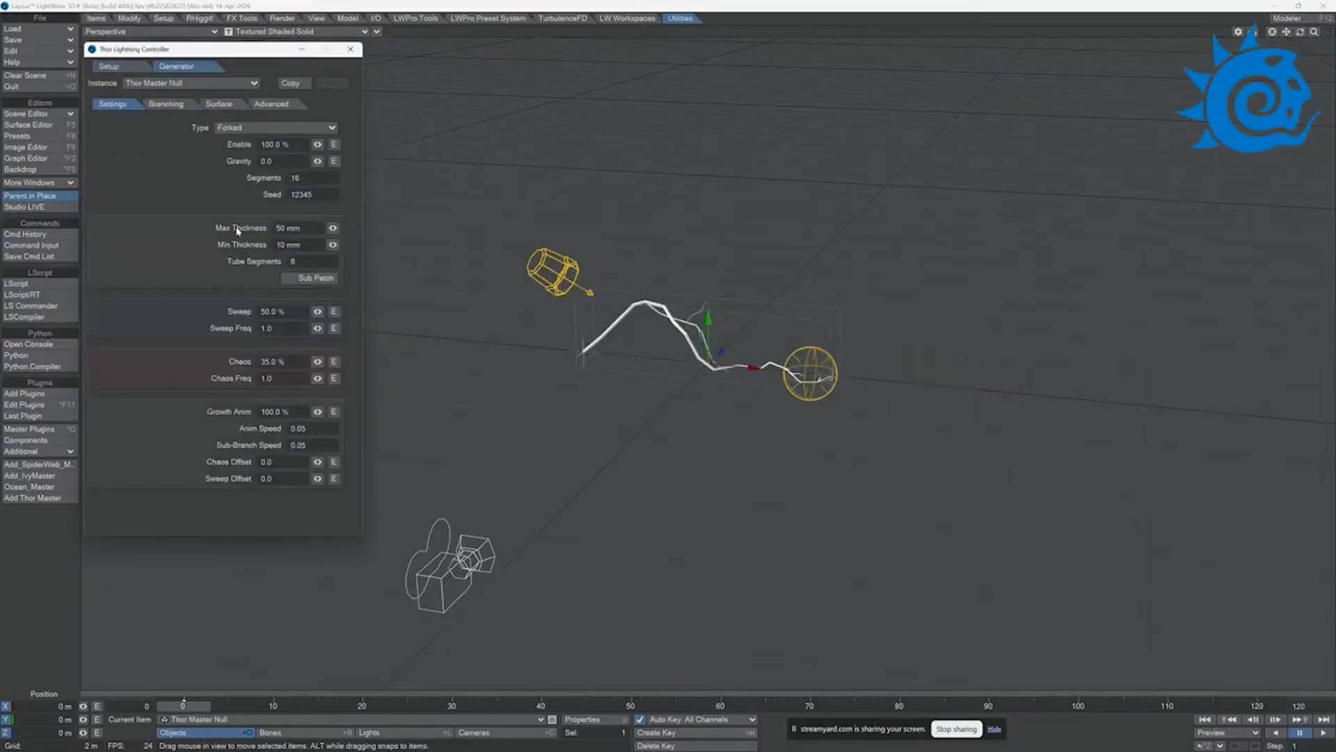
# Step: Look over the lightning generator's branching, surface, advanced and general settings, and play the bolt's animation
pyautogui.moveTo(280, 50); pyautogui.dragTo(283, 151)
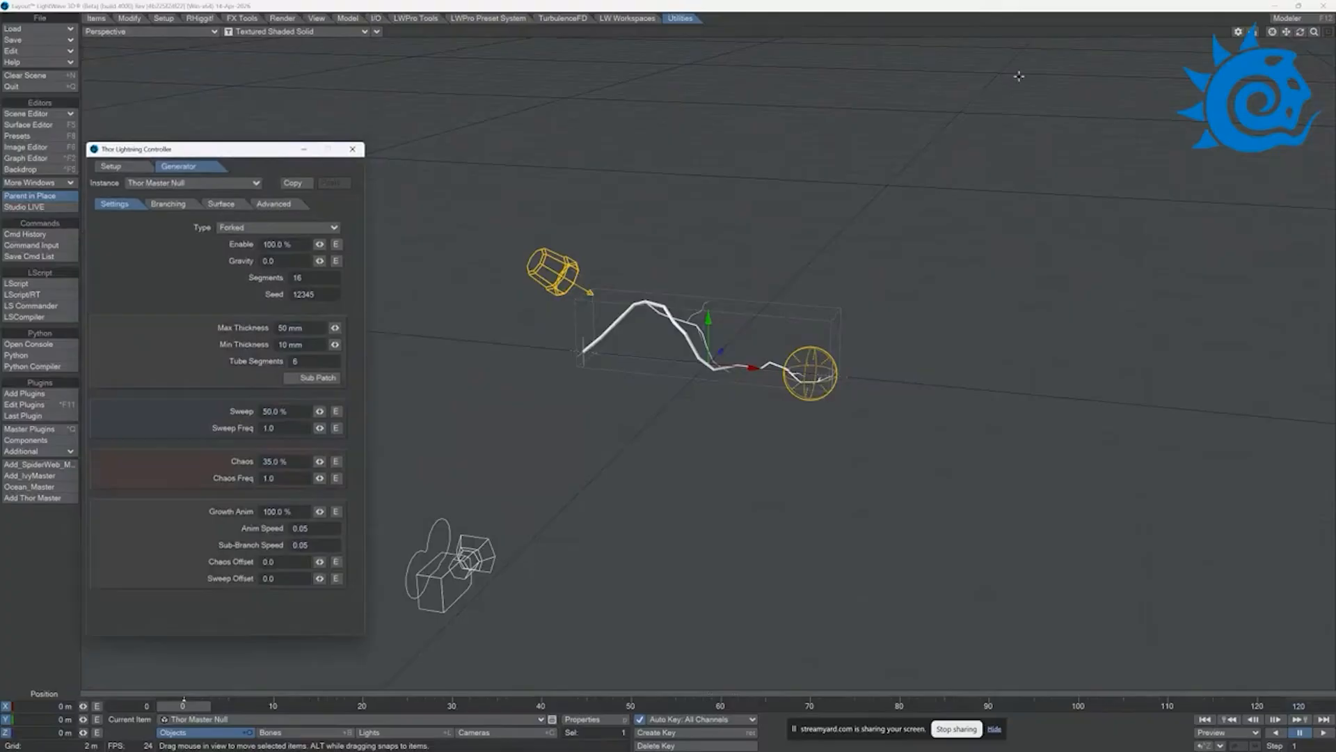
pyautogui.click(1314, 32)
pyautogui.moveTo(1314, 32)
pyautogui.mouseDown()
pyautogui.moveTo(1331, 32)
pyautogui.moveTo(1300, 25)
pyautogui.mouseUp()
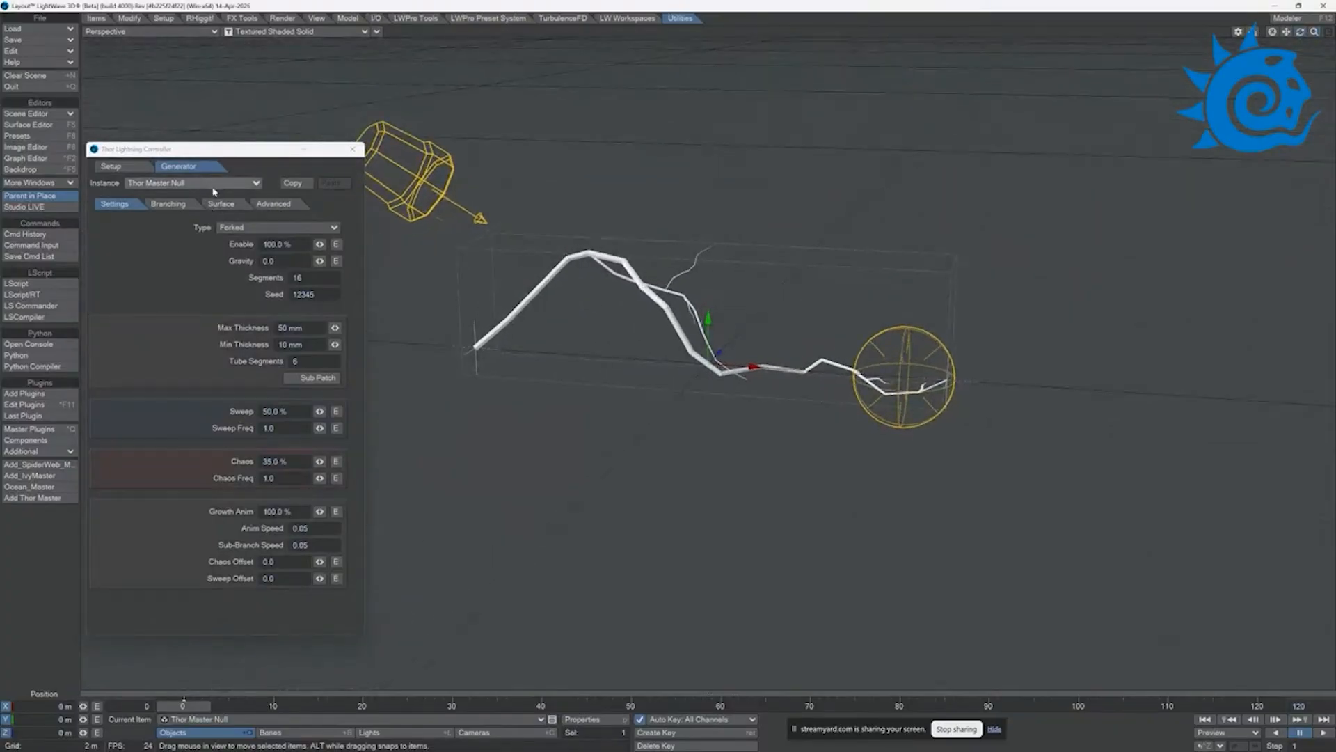
pyautogui.moveTo(200, 153); pyautogui.dragTo(200, 202)
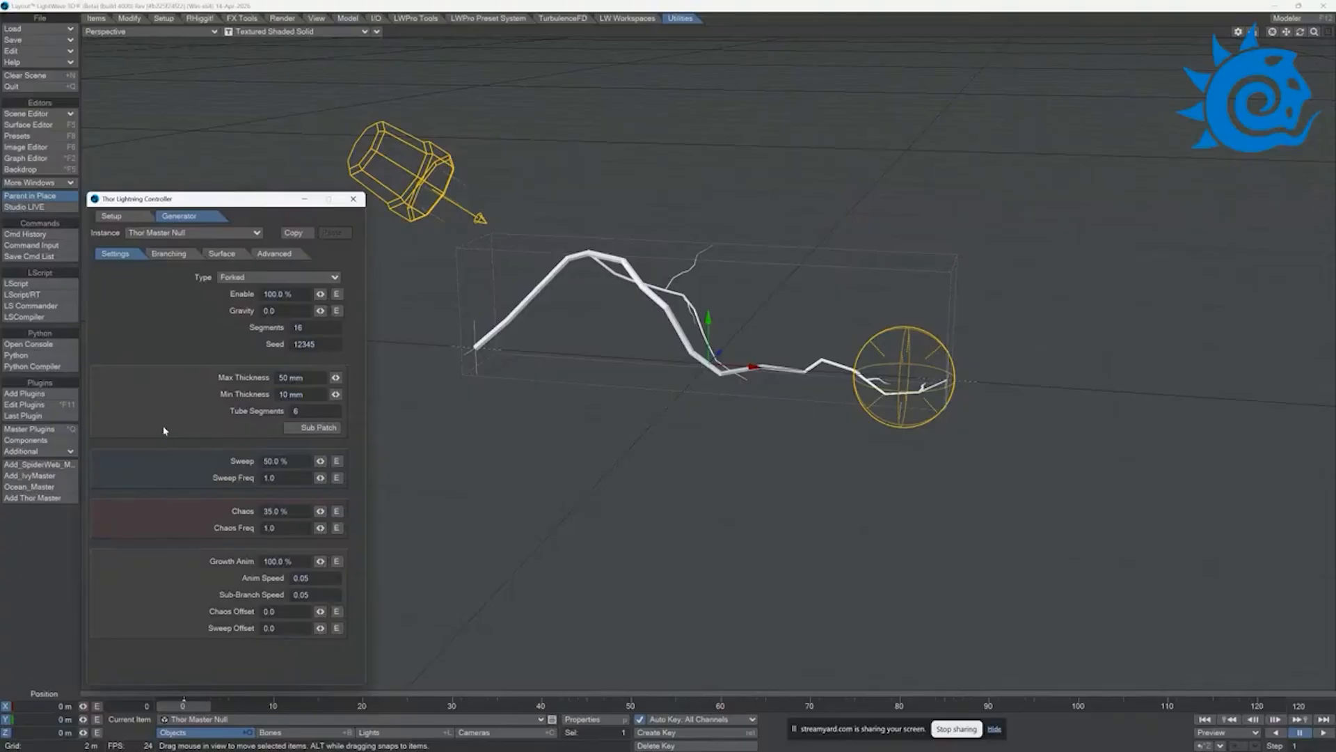
pyautogui.click(170, 255)
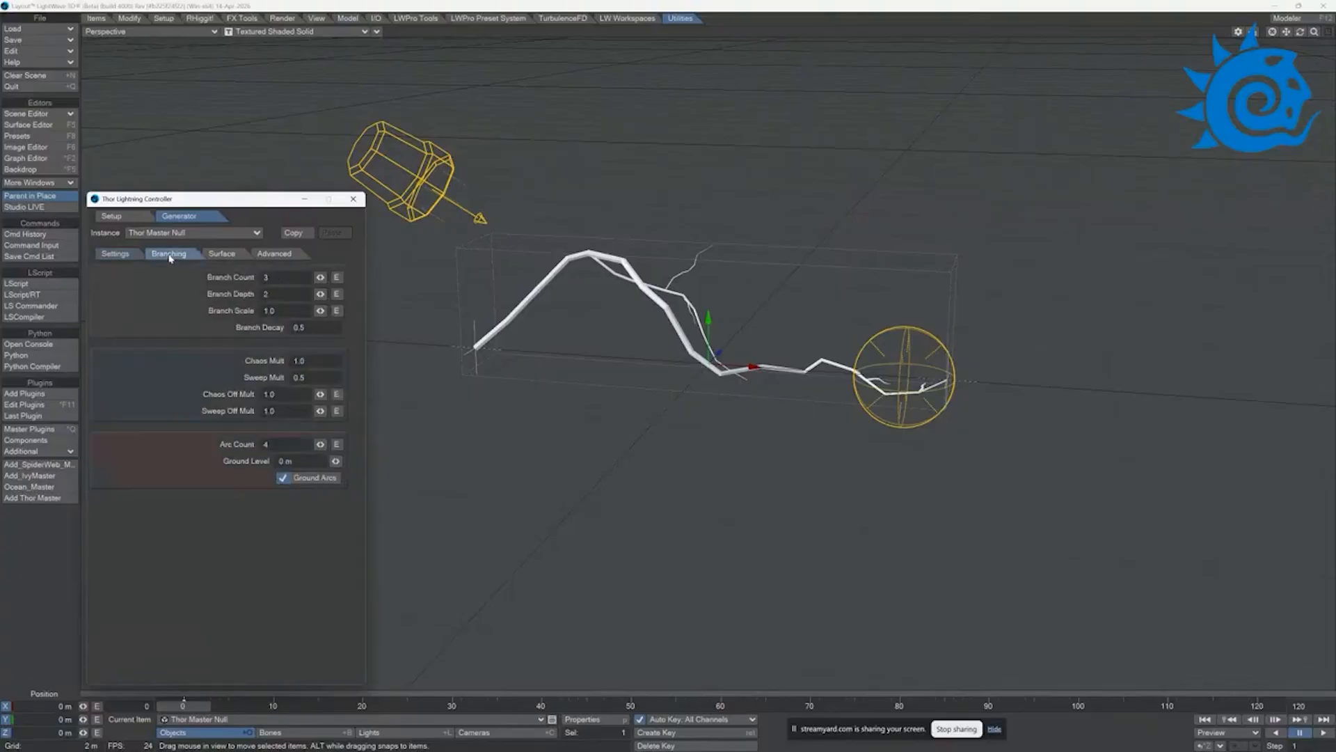
pyautogui.click(222, 255)
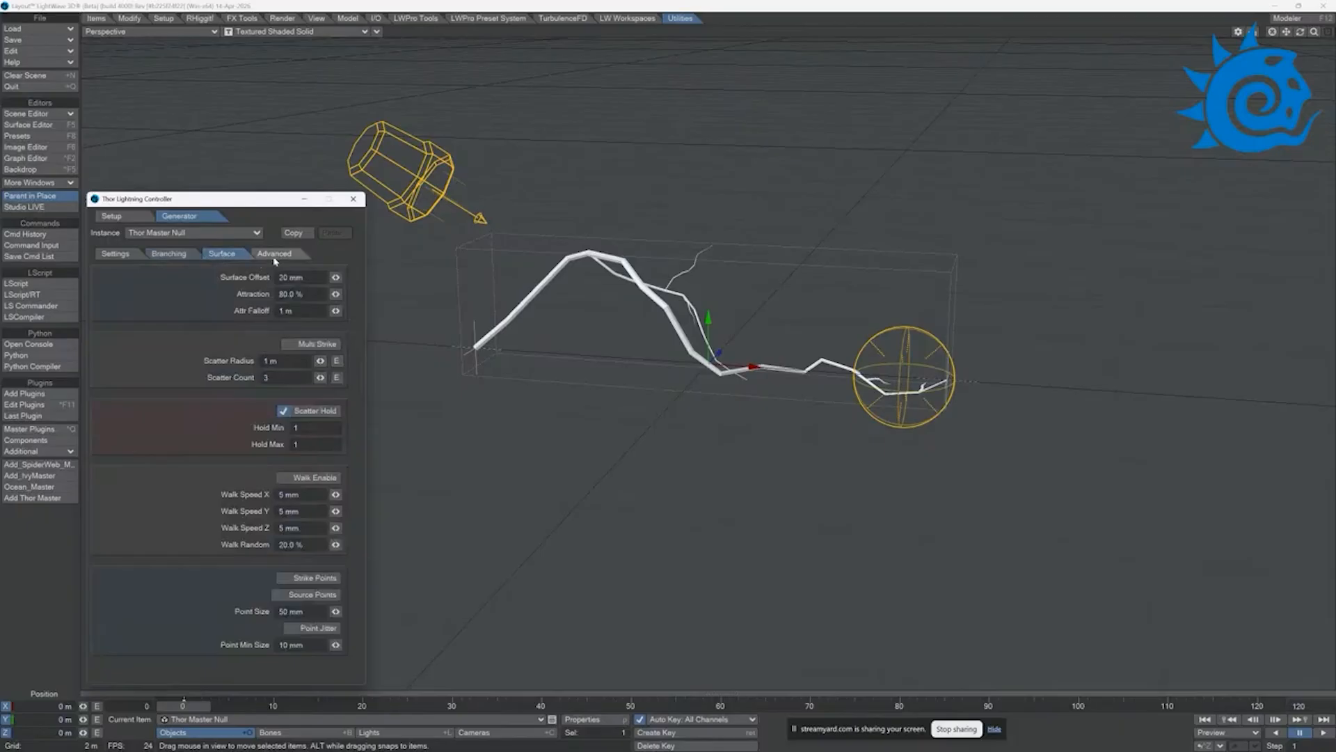
pyautogui.click(275, 255)
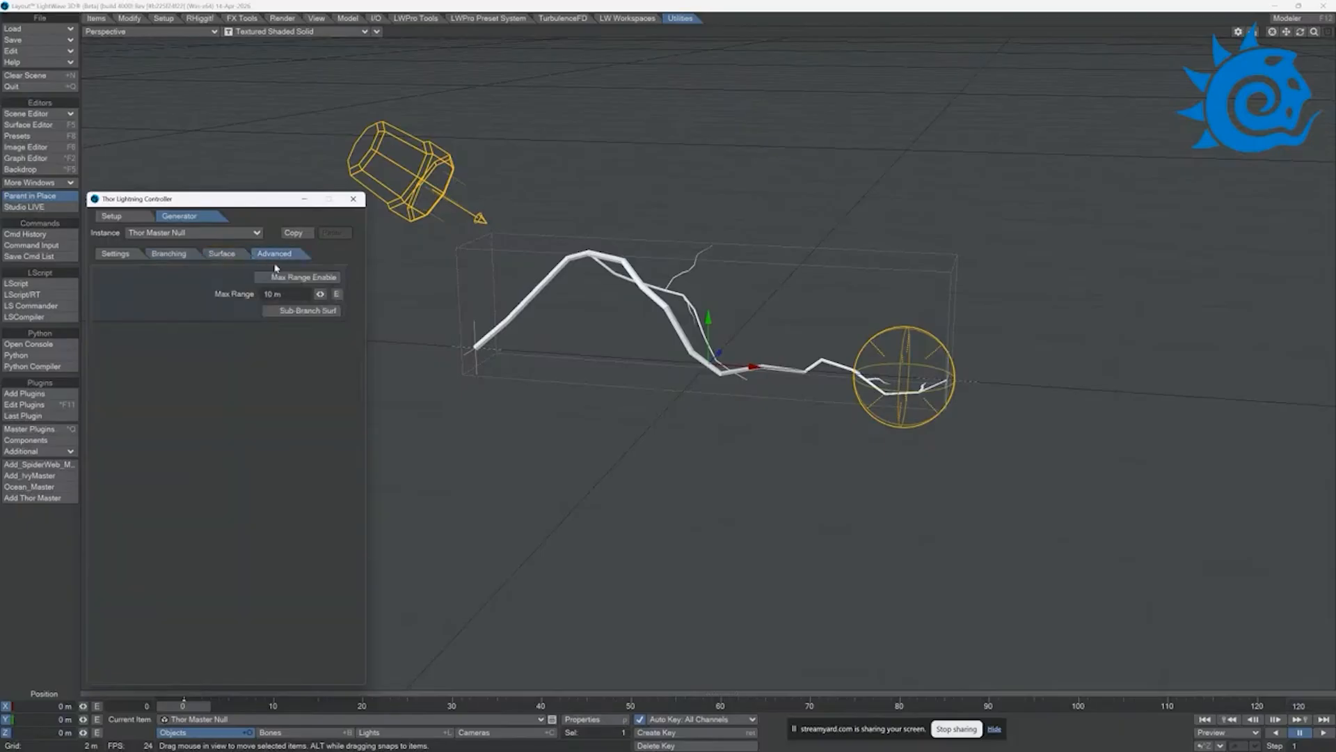
pyautogui.click(125, 255)
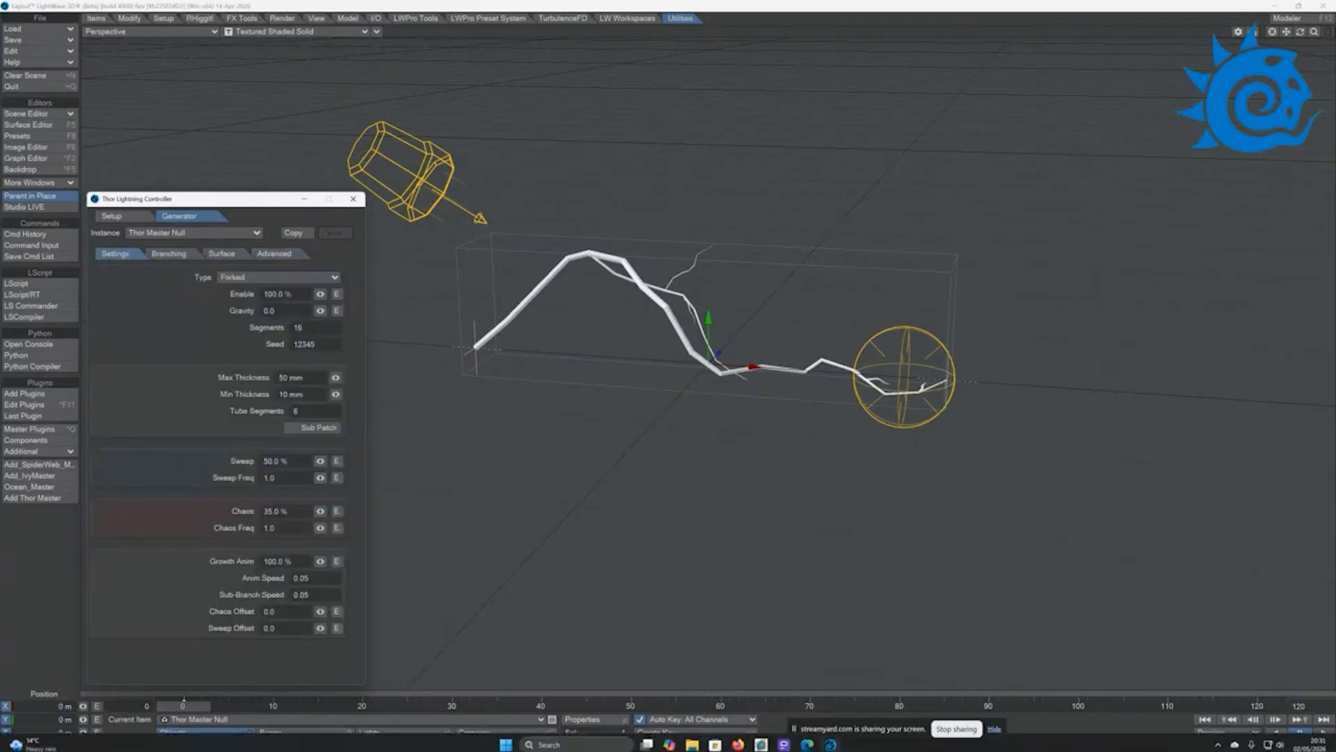
pyautogui.click(1322, 733)
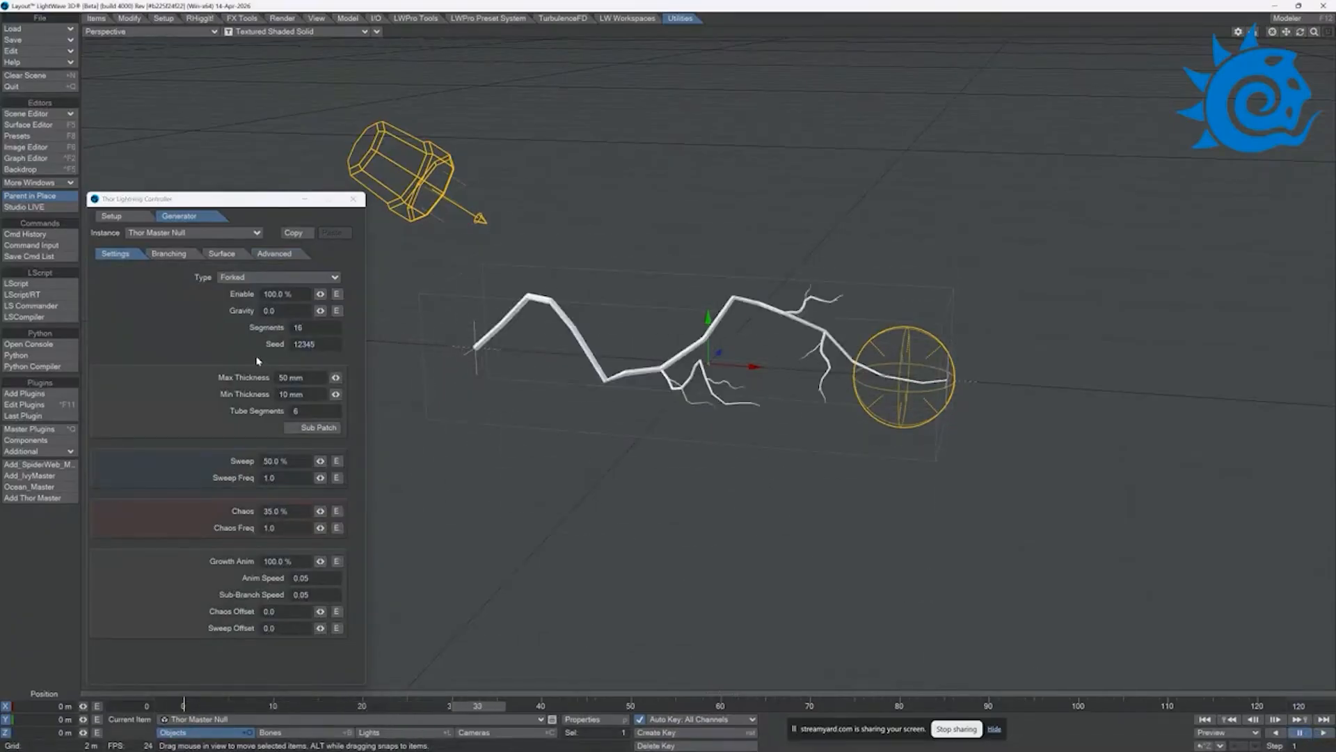
# Step: Thin the lightning bolt by setting its maximum thickness to 29 mm and its minimum thickness to 4 mm
pyautogui.doubleClick(287, 377)
pyautogui.write('153')
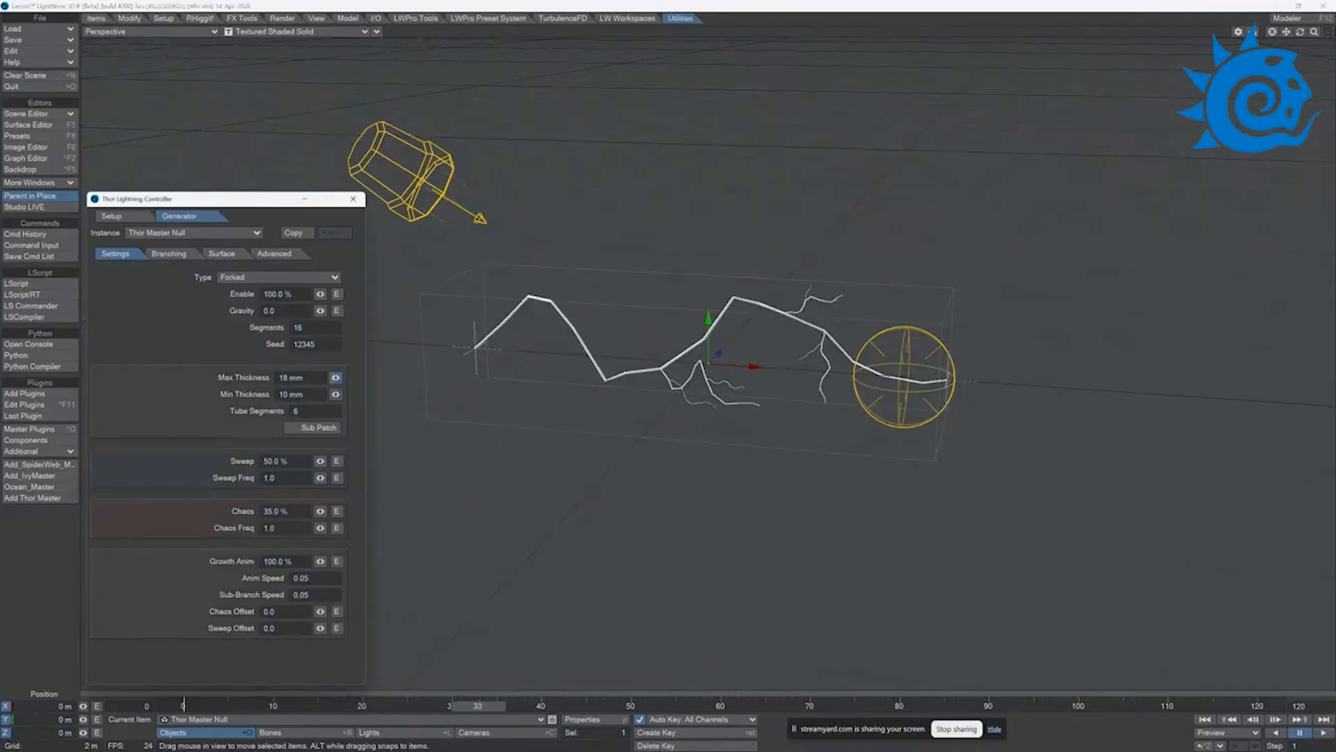
pyautogui.press('Return')
pyautogui.moveTo(335, 378); pyautogui.dragTo(308, 377)
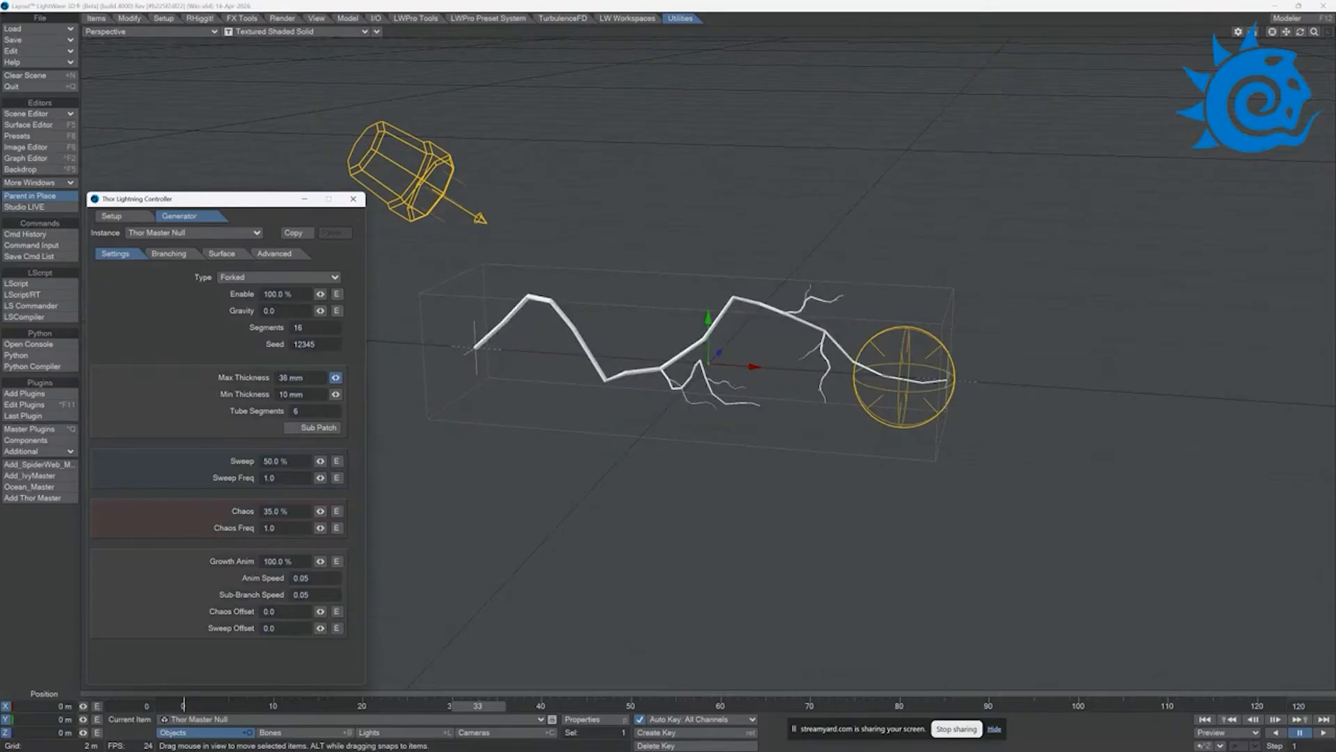
pyautogui.moveTo(303, 378)
pyautogui.mouseDown()
pyautogui.moveTo(335, 394)
pyautogui.moveTo(323, 394)
pyautogui.mouseUp()
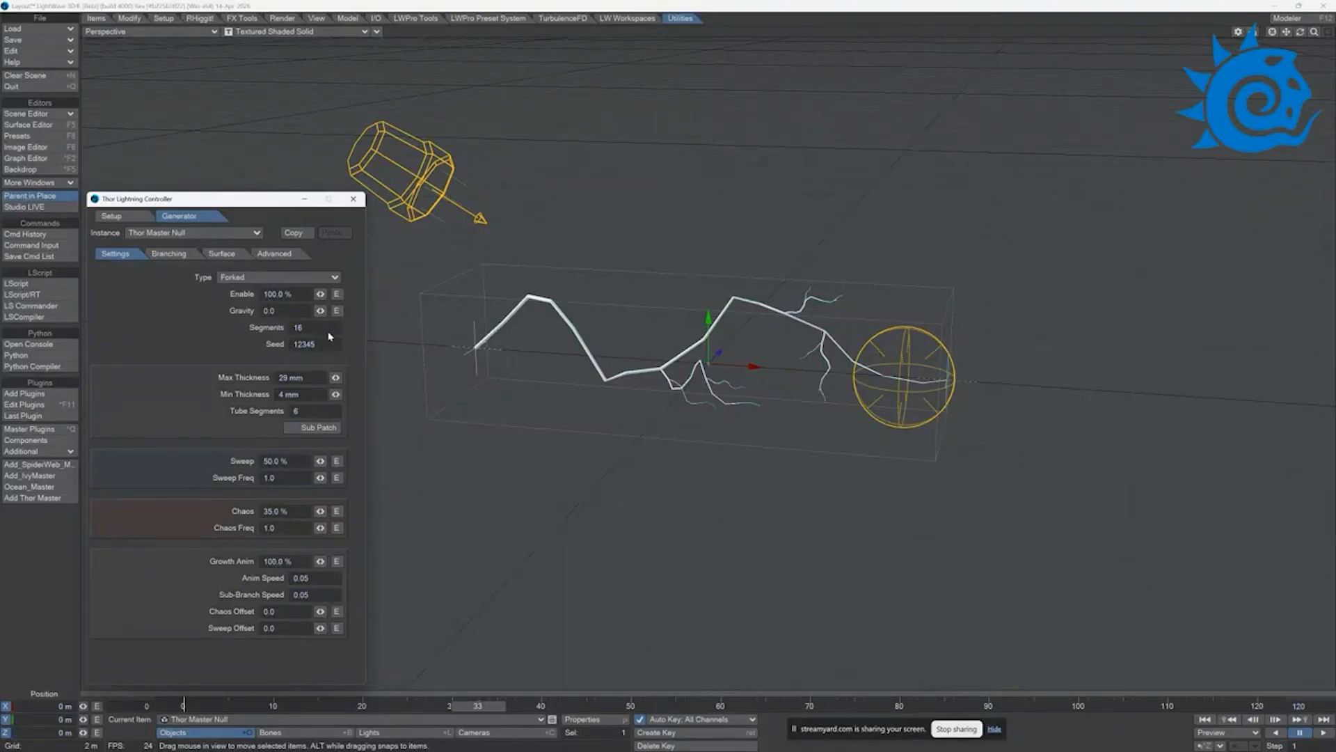
# Step: Set the lightning's branch count to 11, branch depth to 7 and branch scale to 1.04, and preview the animation
pyautogui.click(168, 254)
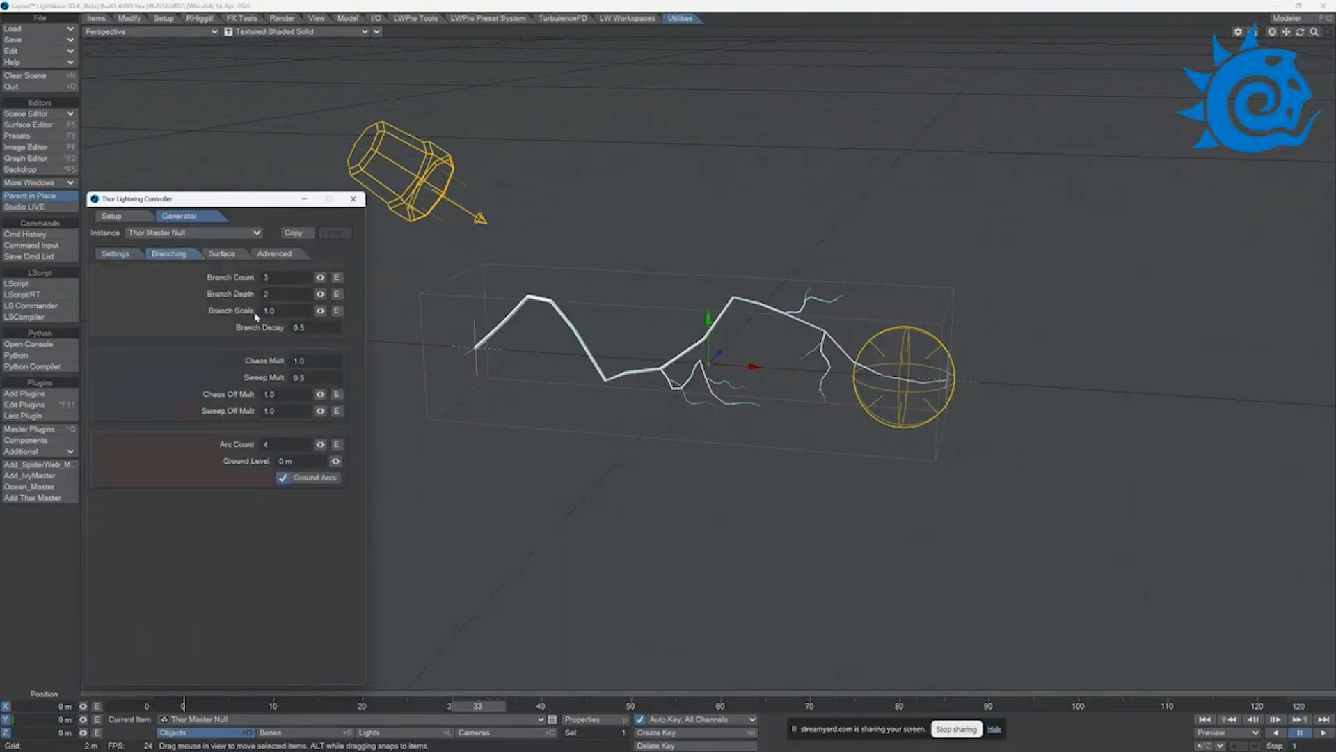
pyautogui.moveTo(320, 277)
pyautogui.mouseDown()
pyautogui.moveTo(370, 277)
pyautogui.moveTo(341, 278)
pyautogui.mouseUp()
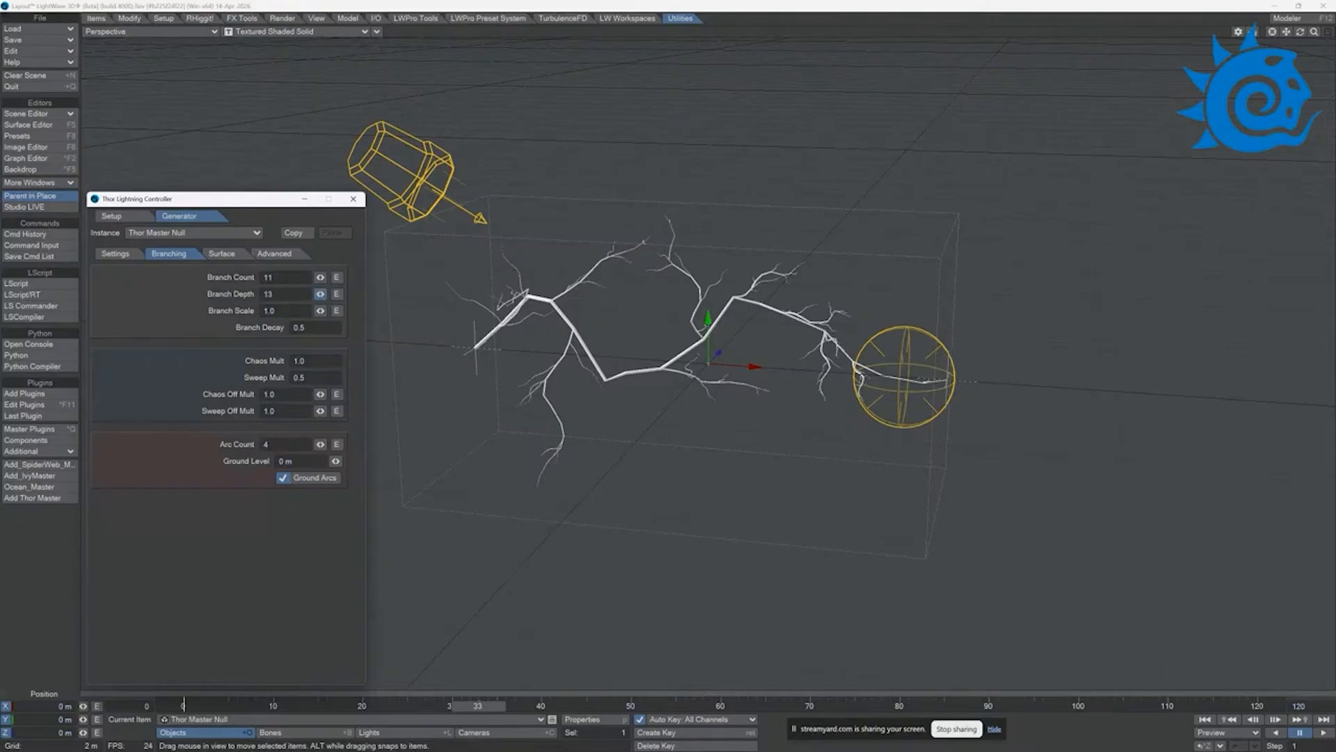
pyautogui.moveTo(320, 310); pyautogui.dragTo(319, 311)
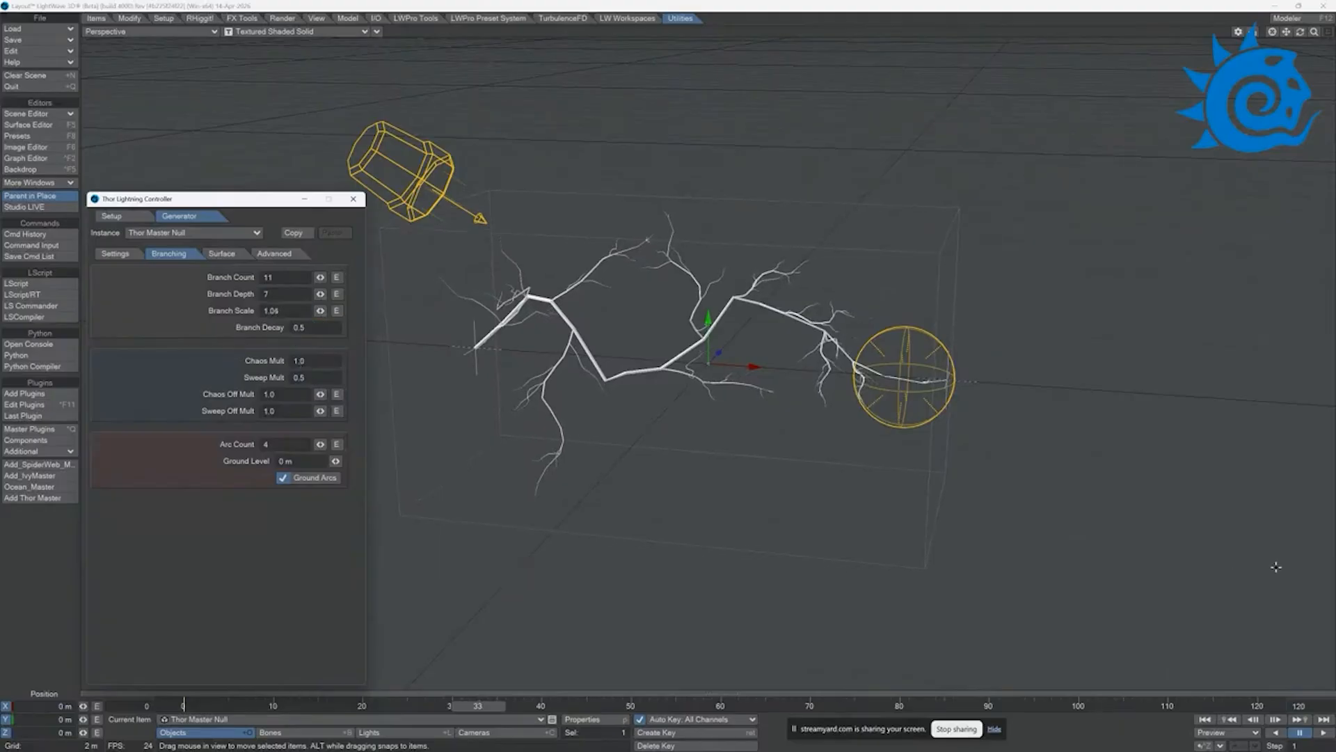
pyautogui.click(1323, 733)
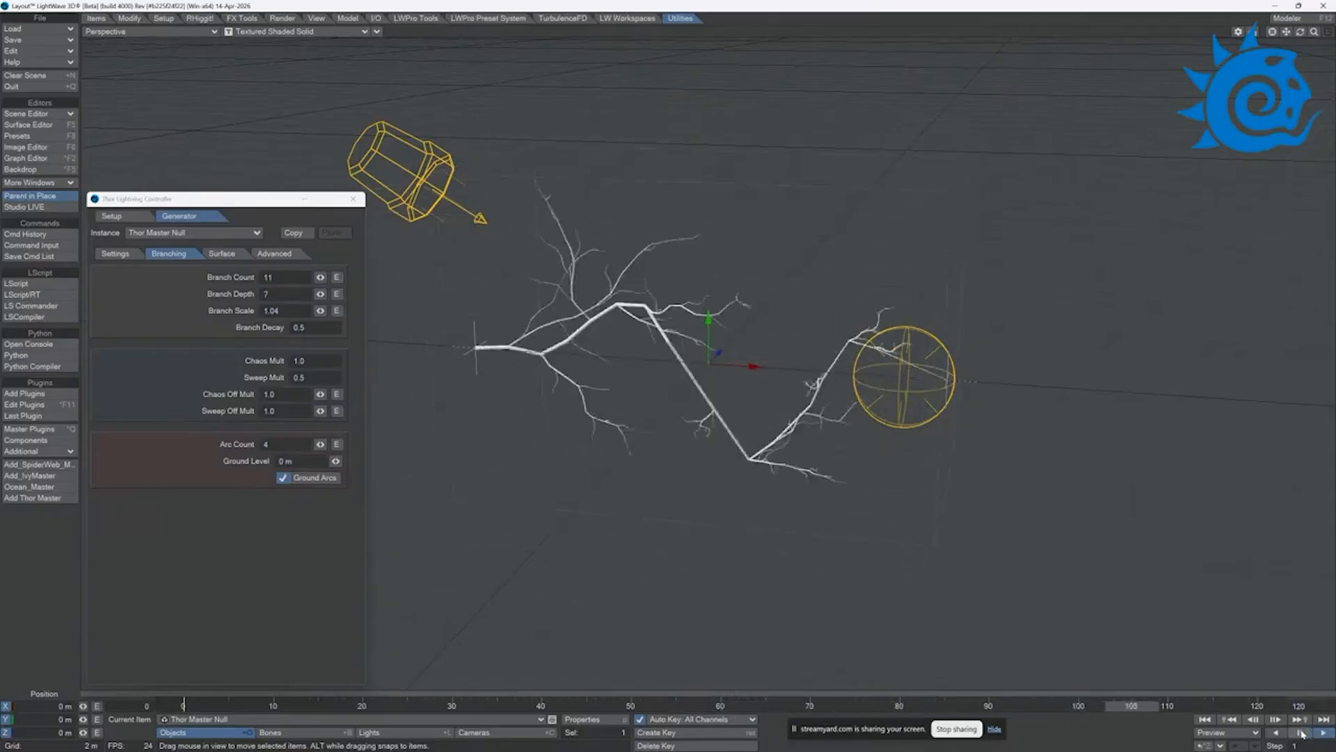
pyautogui.click(1300, 733)
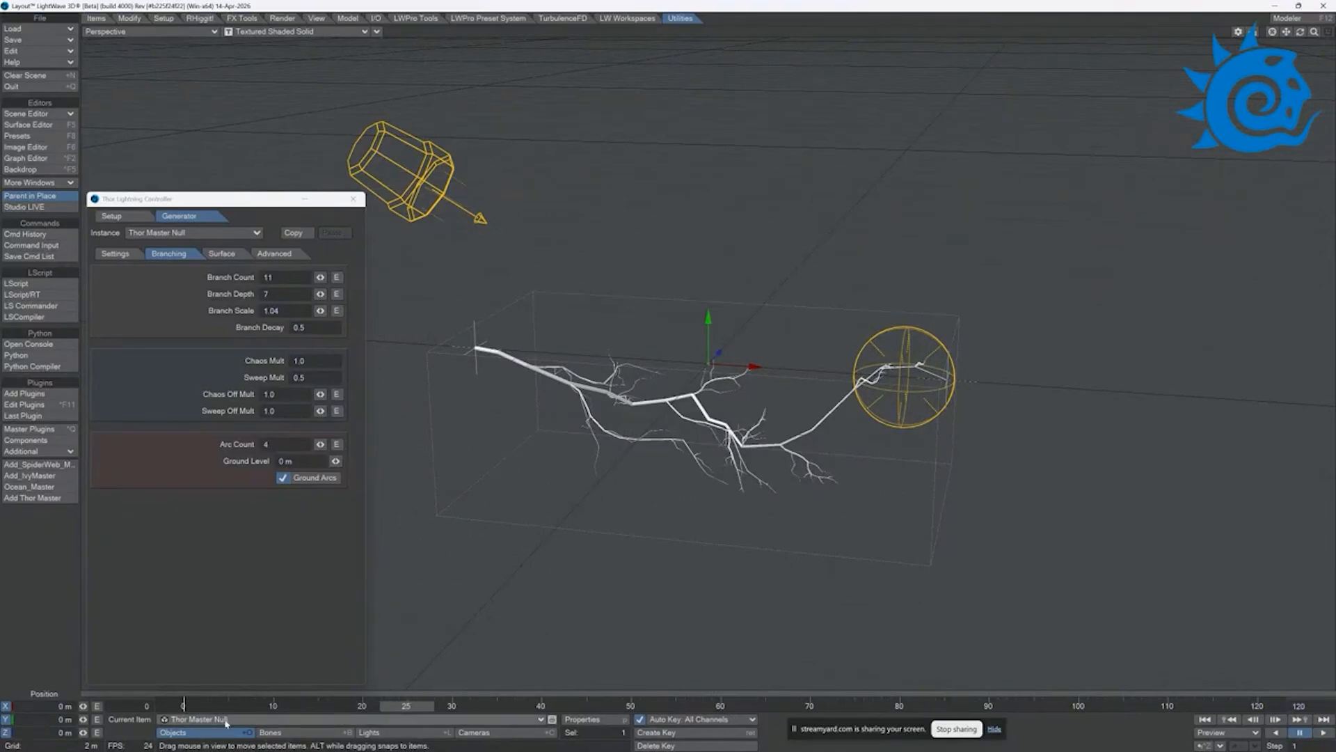
# Step: Enable strike points and source points on the lightning with a point size of 110 mm, and close the lightning controller
pyautogui.click(221, 255)
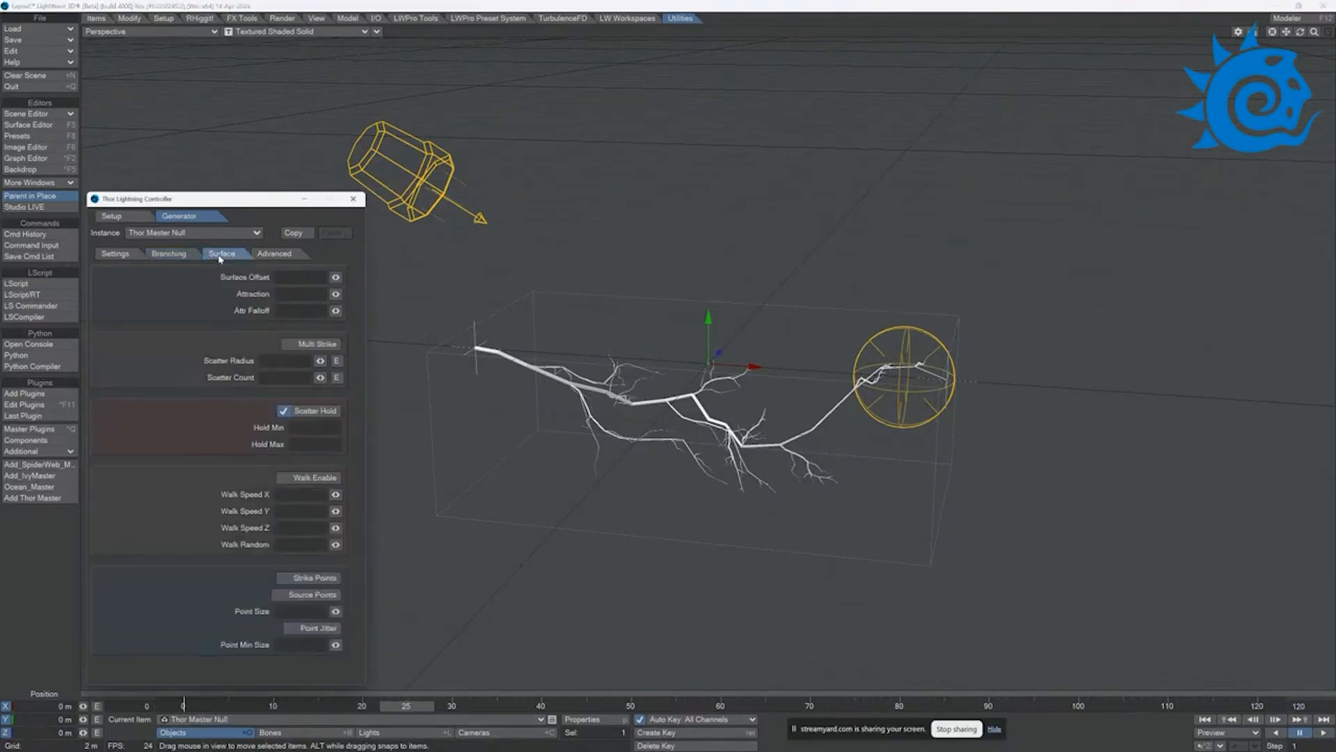
pyautogui.click(283, 577)
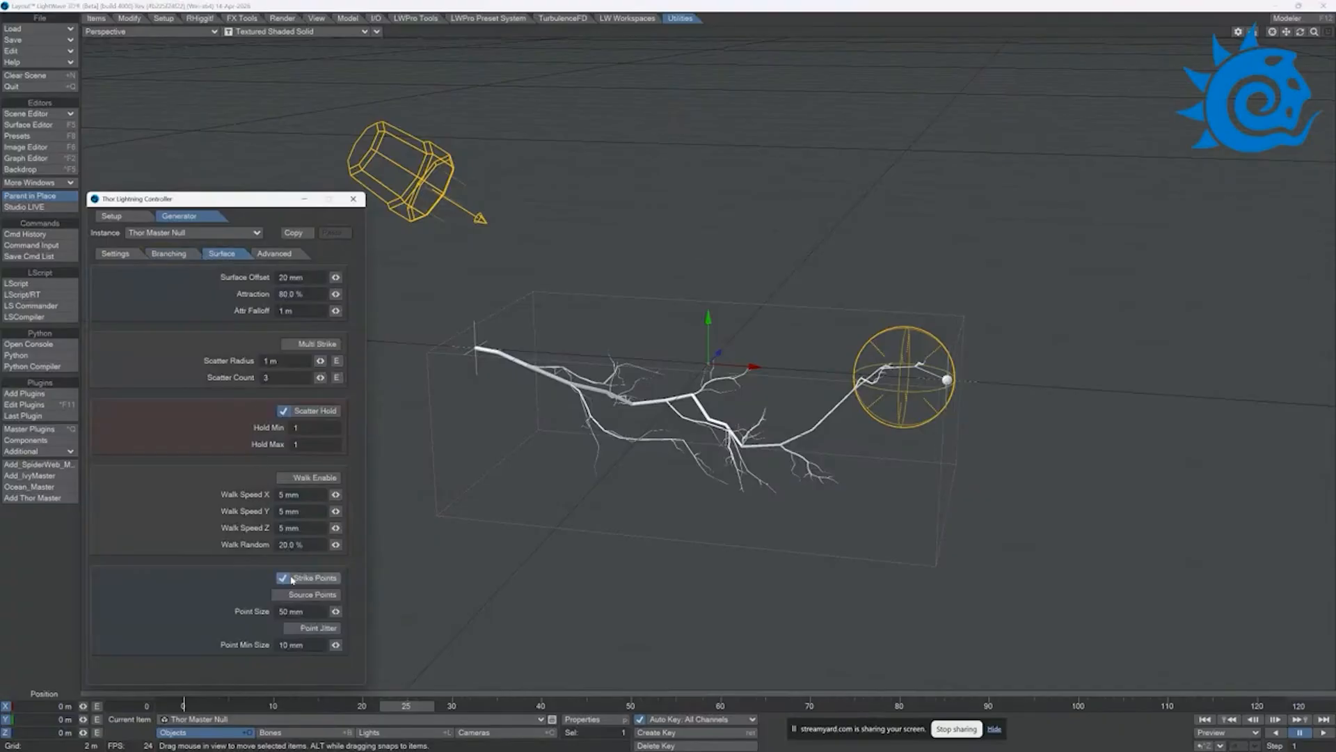
pyautogui.click(277, 594)
pyautogui.moveTo(335, 611)
pyautogui.mouseDown()
pyautogui.moveTo(365, 611)
pyautogui.moveTo(354, 611)
pyautogui.mouseUp()
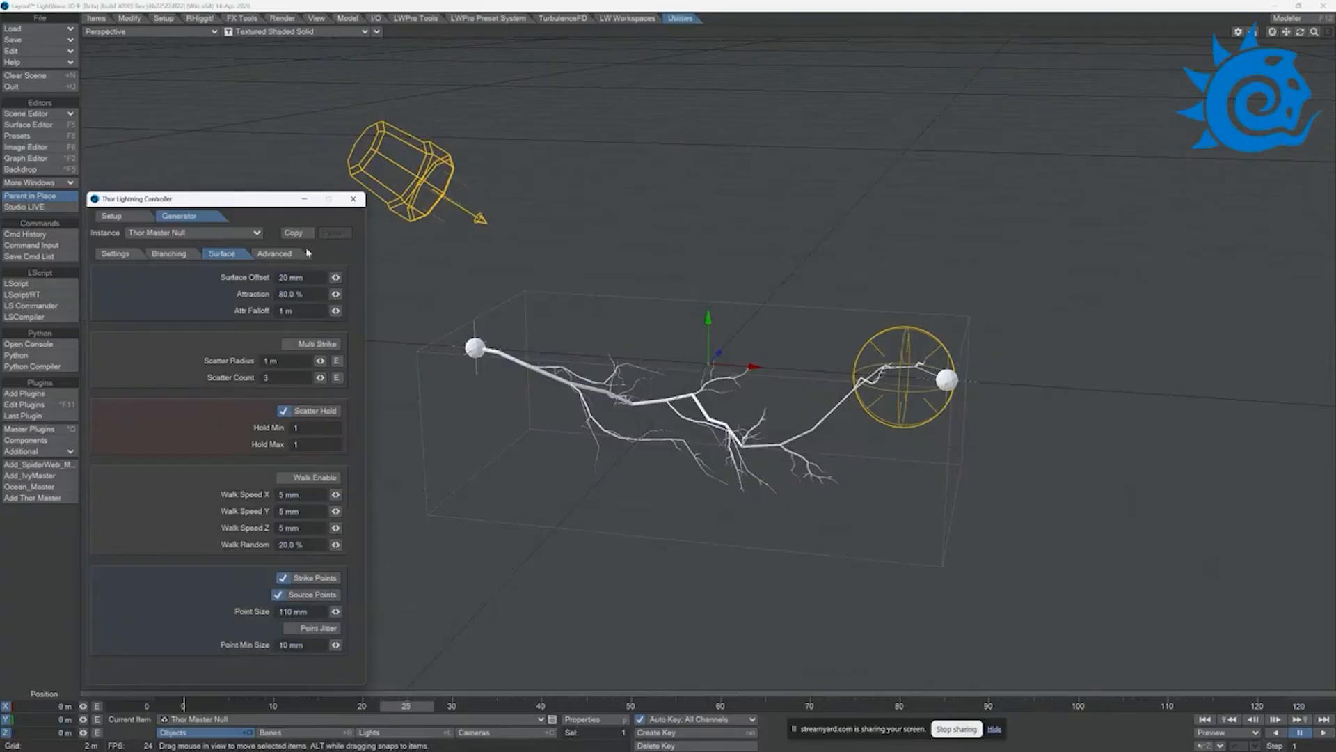
pyautogui.click(352, 199)
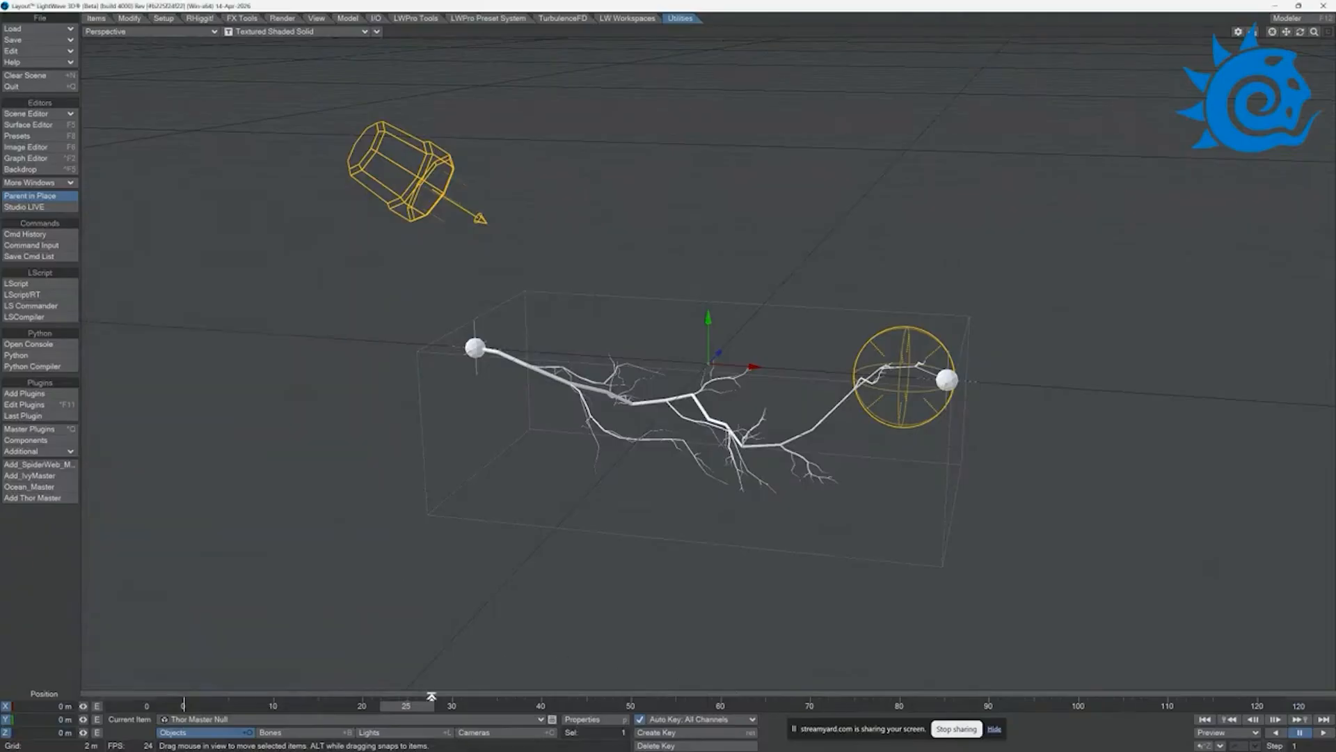
# Step: Keyframe the Target Null at frame 30 at about X 3.58 m and Y 1.16 m, and go to frame 60
pyautogui.moveTo(429, 704)
pyautogui.mouseDown()
pyautogui.moveTo(251, 705)
pyautogui.moveTo(492, 705)
pyautogui.moveTo(354, 705)
pyautogui.moveTo(451, 705)
pyautogui.mouseUp()
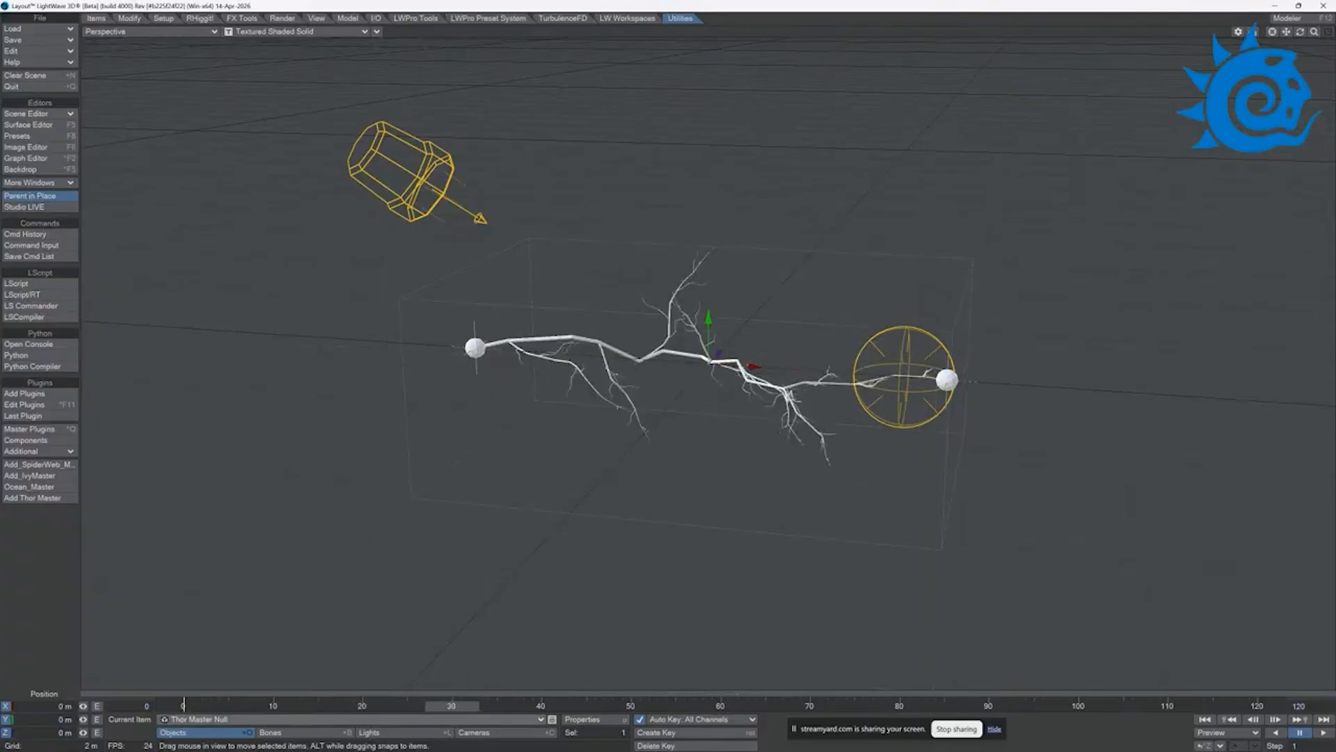
pyautogui.click(221, 722)
pyautogui.click(224, 740)
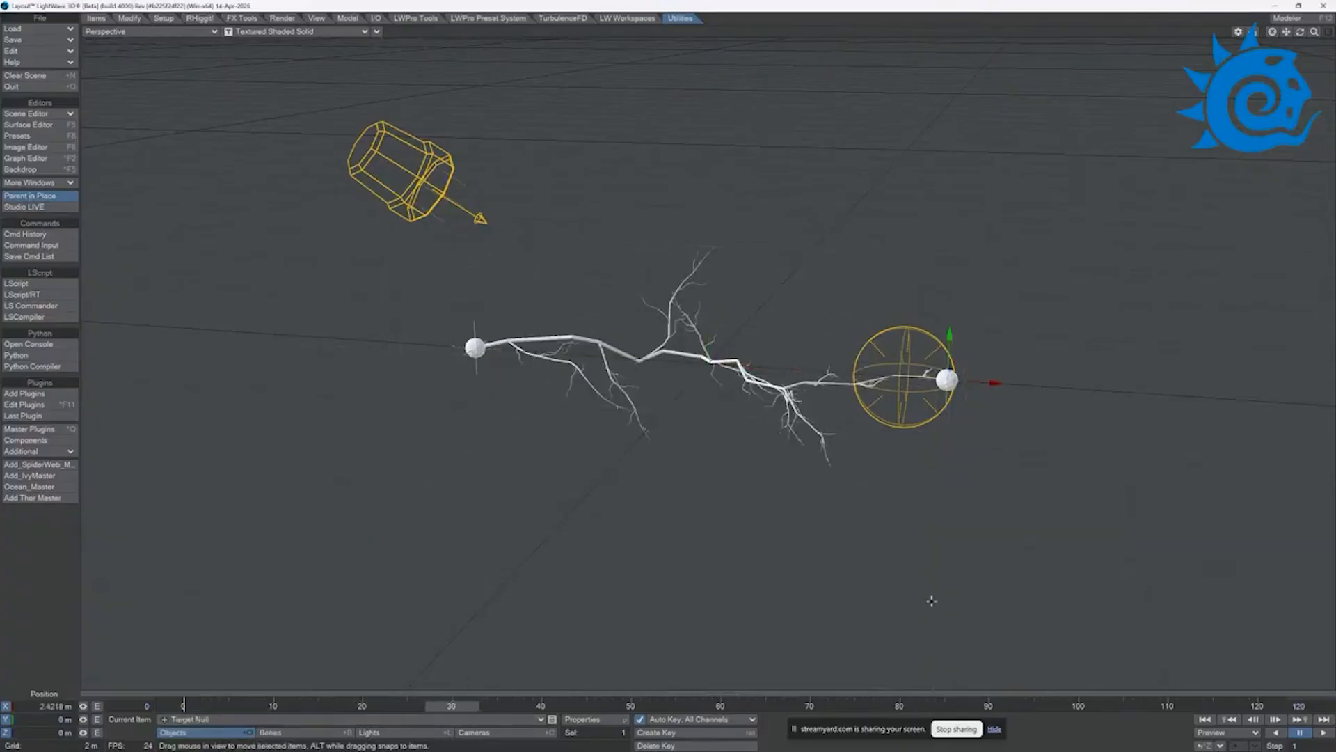
pyautogui.moveTo(941, 337); pyautogui.dragTo(954, 230)
pyautogui.moveTo(993, 288); pyautogui.dragTo(1119, 289)
pyautogui.click(726, 706)
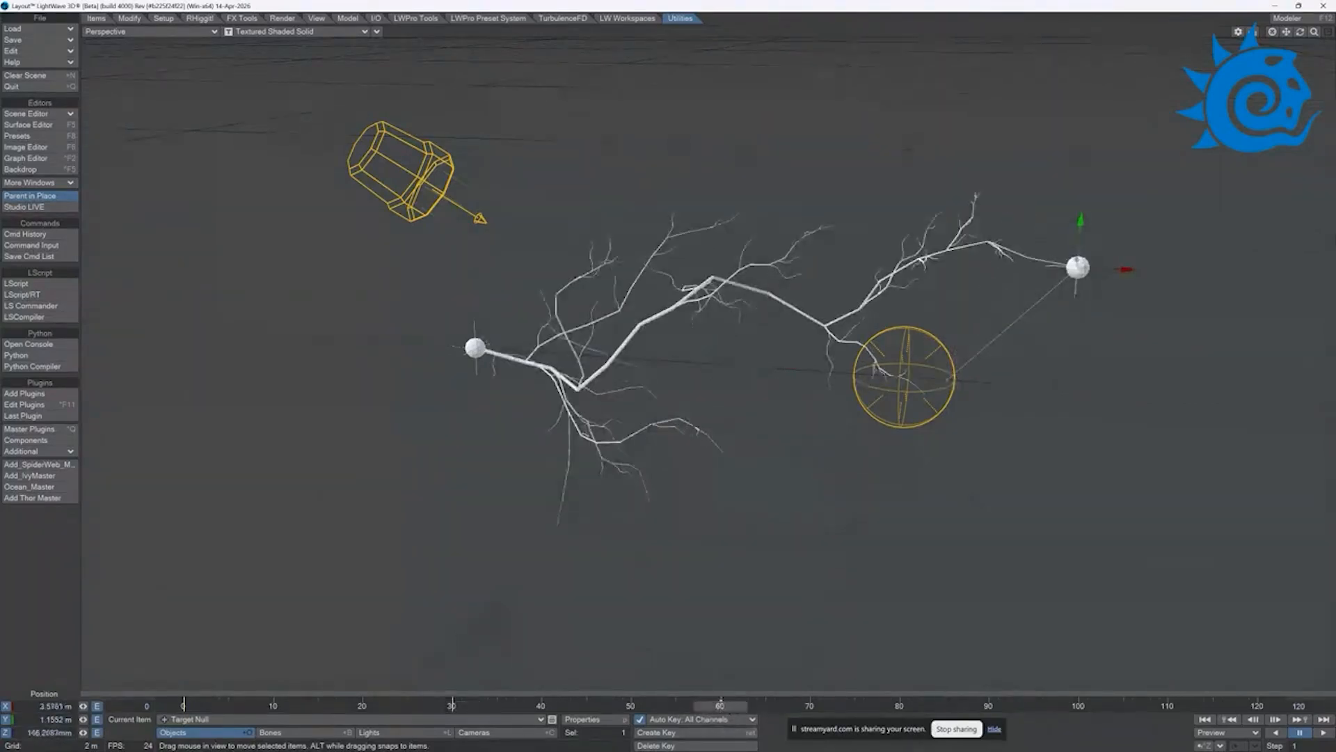
# Step: Keyframe the Target Null at frame 60 at about X 2.39 m, Y 465 mm, Z 2.42 m, and at frame 85 nearer the source and lower
pyautogui.moveTo(975, 226); pyautogui.dragTo(962, 226)
pyautogui.moveTo(964, 179); pyautogui.dragTo(964, 238)
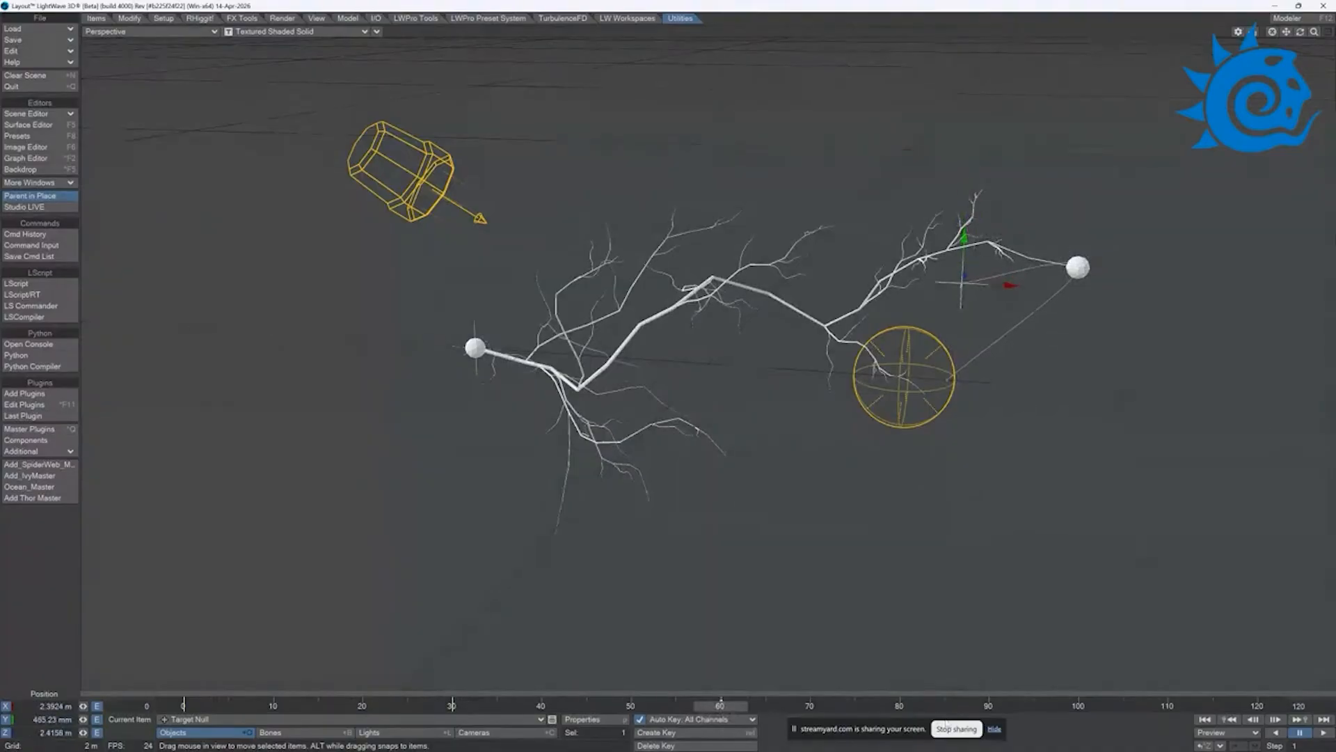
pyautogui.moveTo(733, 707); pyautogui.dragTo(943, 706)
pyautogui.moveTo(1009, 286); pyautogui.dragTo(826, 291)
pyautogui.moveTo(780, 245); pyautogui.dragTo(780, 414)
# Step: Reposition the Target Null at frame 105 to keyframe another point on its path
pyautogui.moveTo(948, 706); pyautogui.dragTo(1124, 706)
pyautogui.moveTo(700, 510)
pyautogui.mouseDown()
pyautogui.moveTo(784, 536)
pyautogui.moveTo(722, 513)
pyautogui.mouseUp()
pyautogui.moveTo(722, 513); pyautogui.dragTo(721, 454, button='right')
# Step: Create a Target Null key at frame 120 from its frame 0 position, and preview the animation
pyautogui.moveTo(1133, 709); pyautogui.dragTo(184, 709)
pyautogui.press('Return')
pyautogui.write('120')
pyautogui.press('Return')
pyautogui.click(1318, 732)
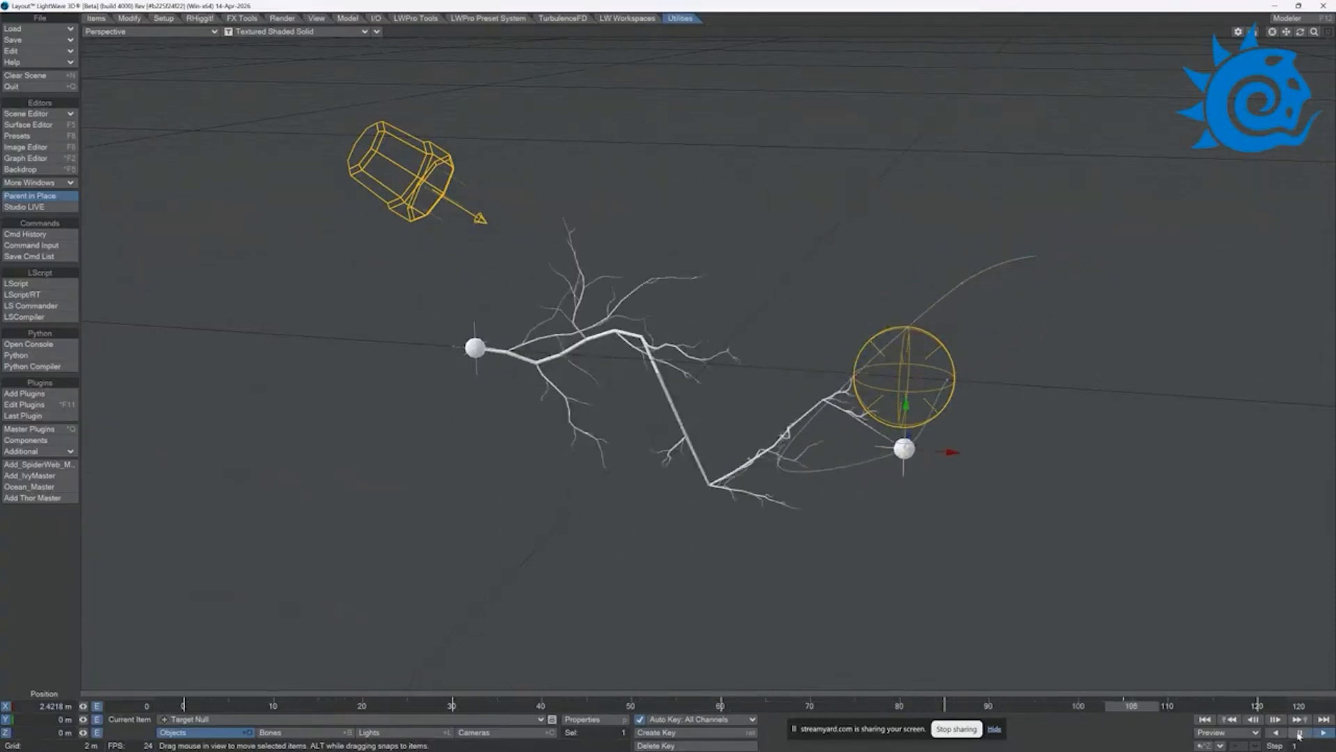
pyautogui.click(1300, 732)
# Step: Load the scene Arc - Scene 1 from the Thor Scenes folder without saving the current scene
pyautogui.click(40, 30)
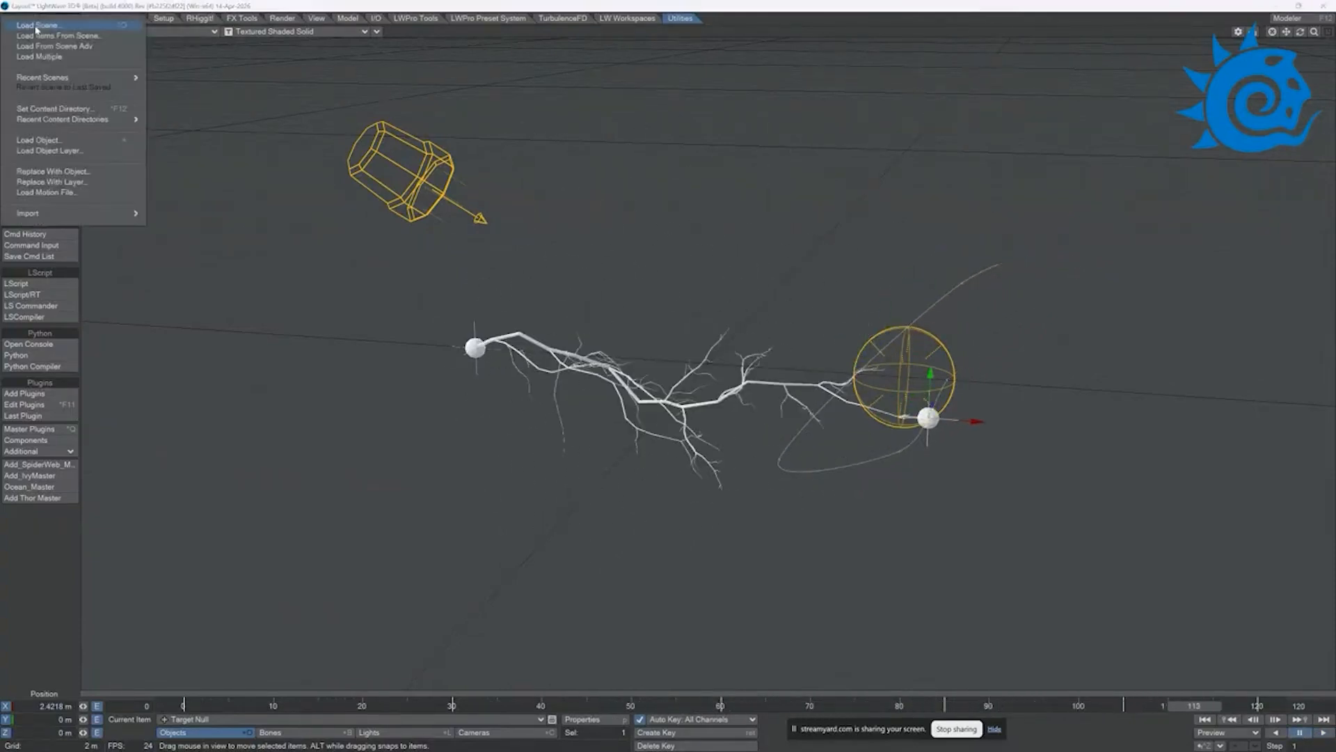
pyautogui.click(41, 36)
pyautogui.click(893, 397)
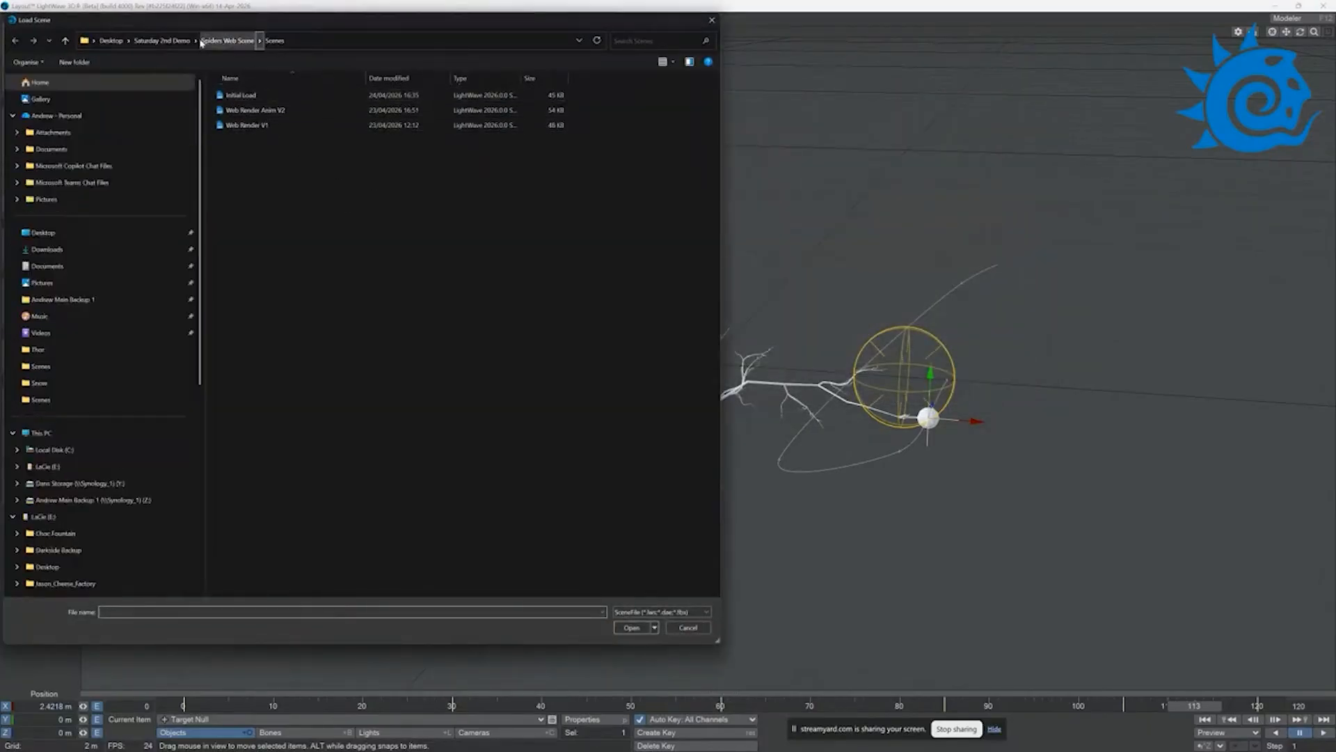
pyautogui.click(165, 42)
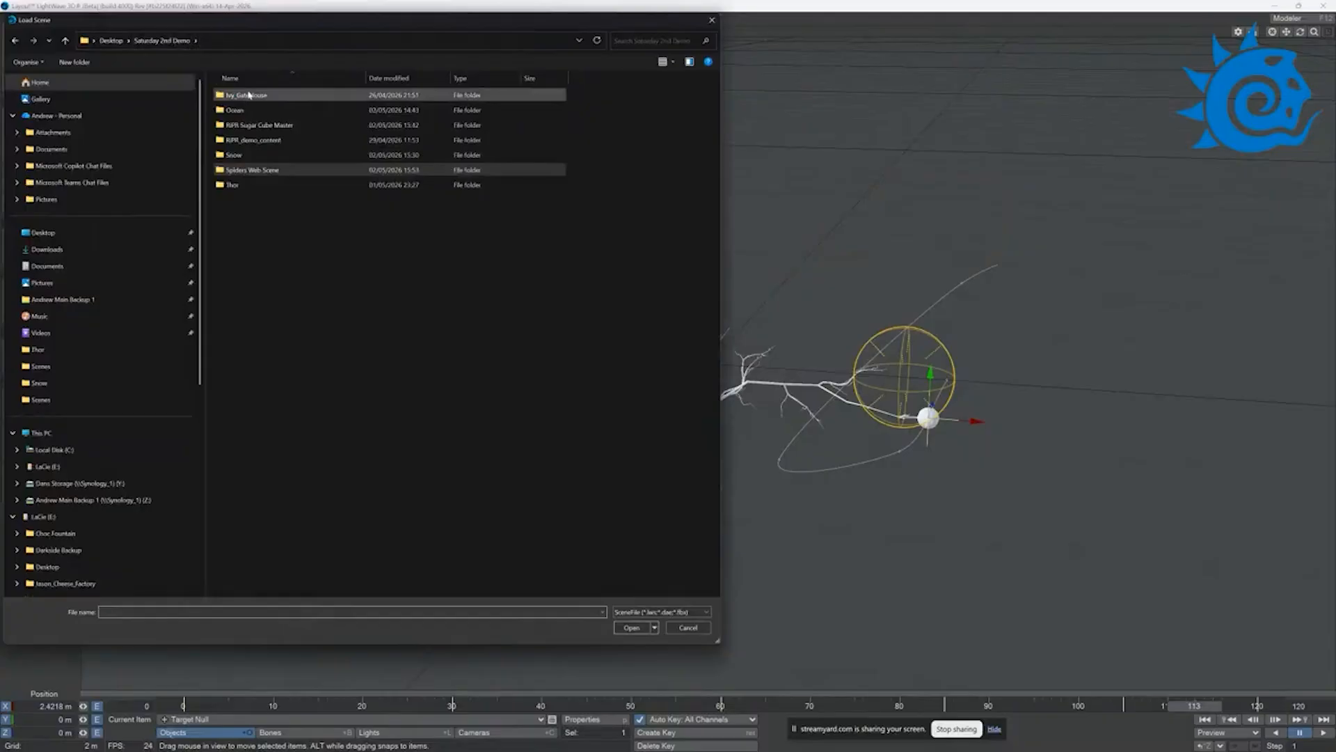
pyautogui.doubleClick(250, 185)
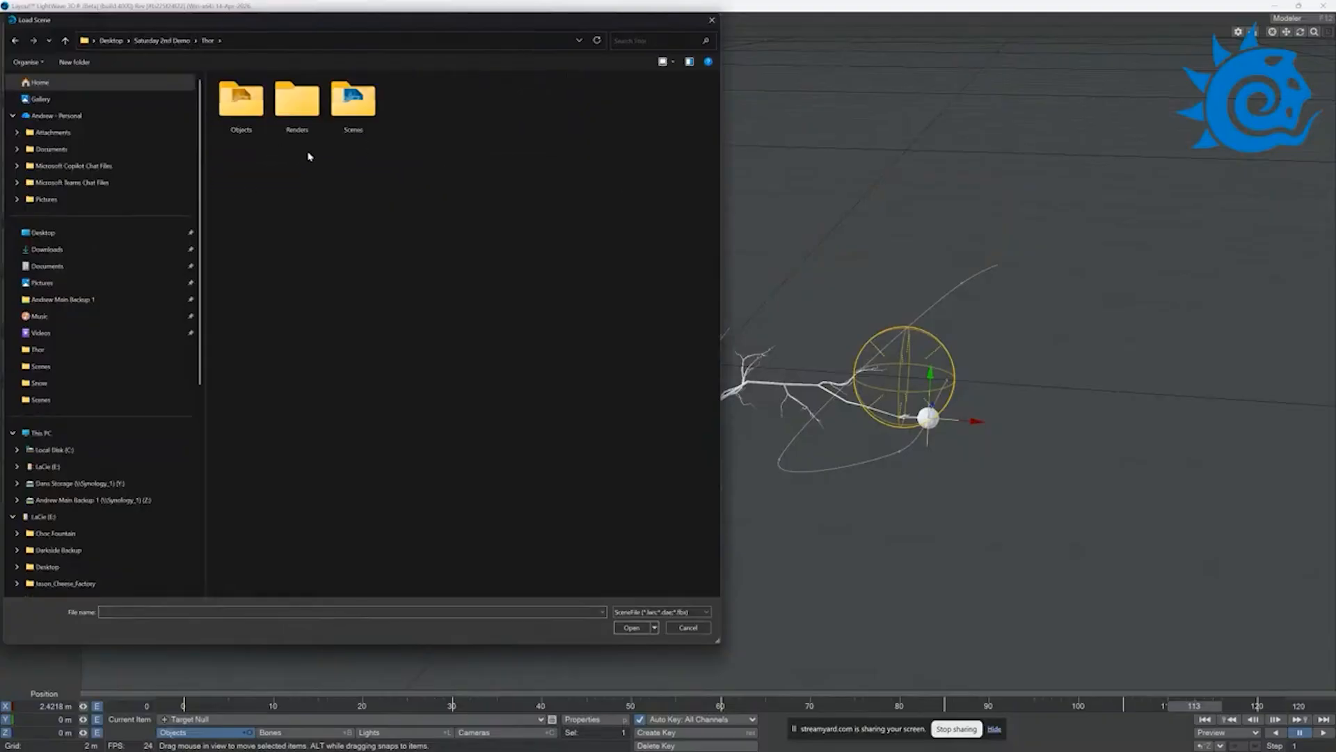
pyautogui.doubleClick(353, 102)
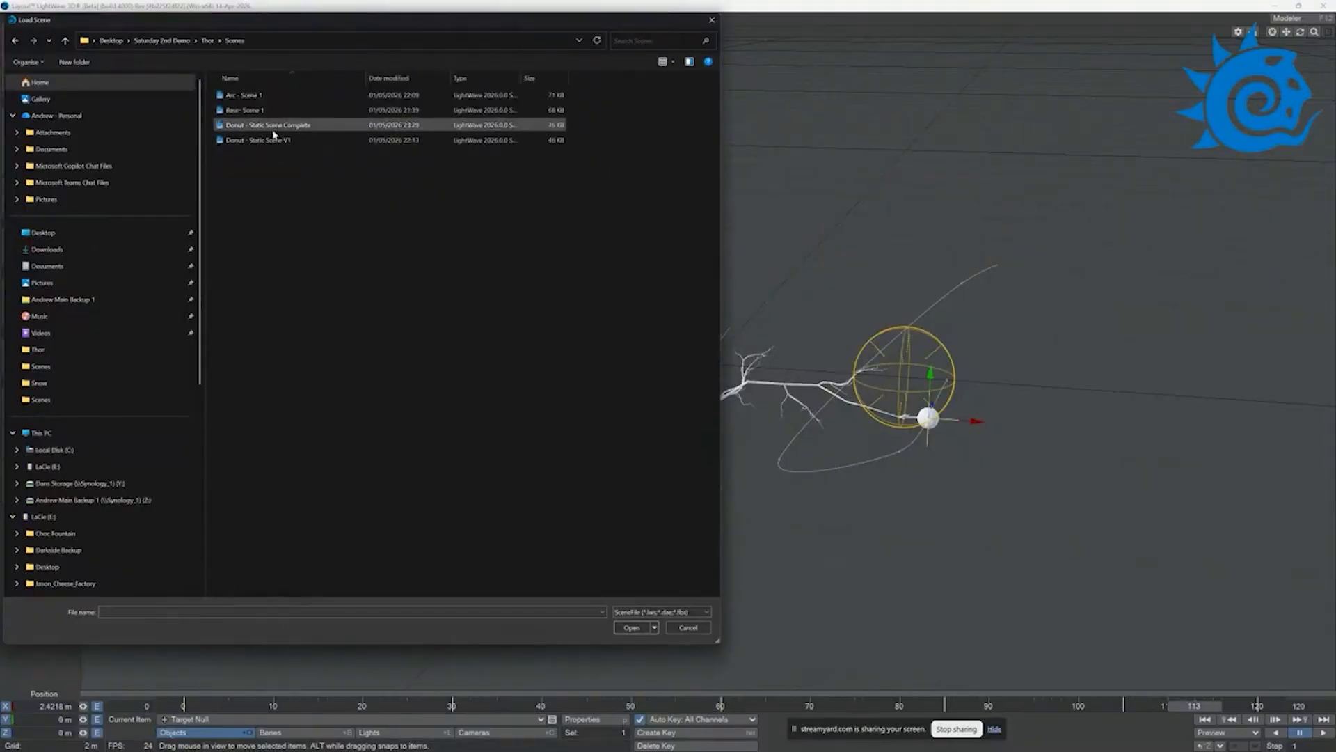
pyautogui.doubleClick(250, 98)
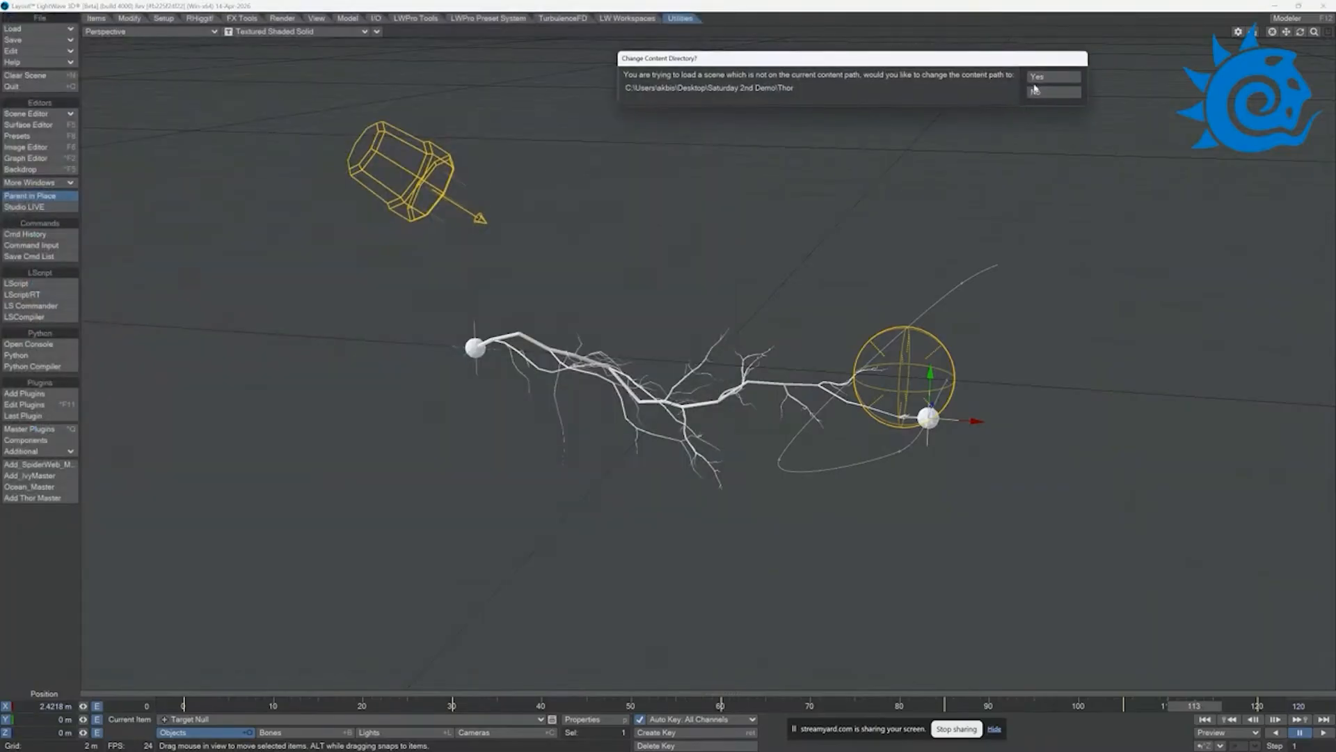
# Step: Finish loading the scene by choosing New Ground Plane Object as the alternate for the missing object file
pyautogui.click(1035, 89)
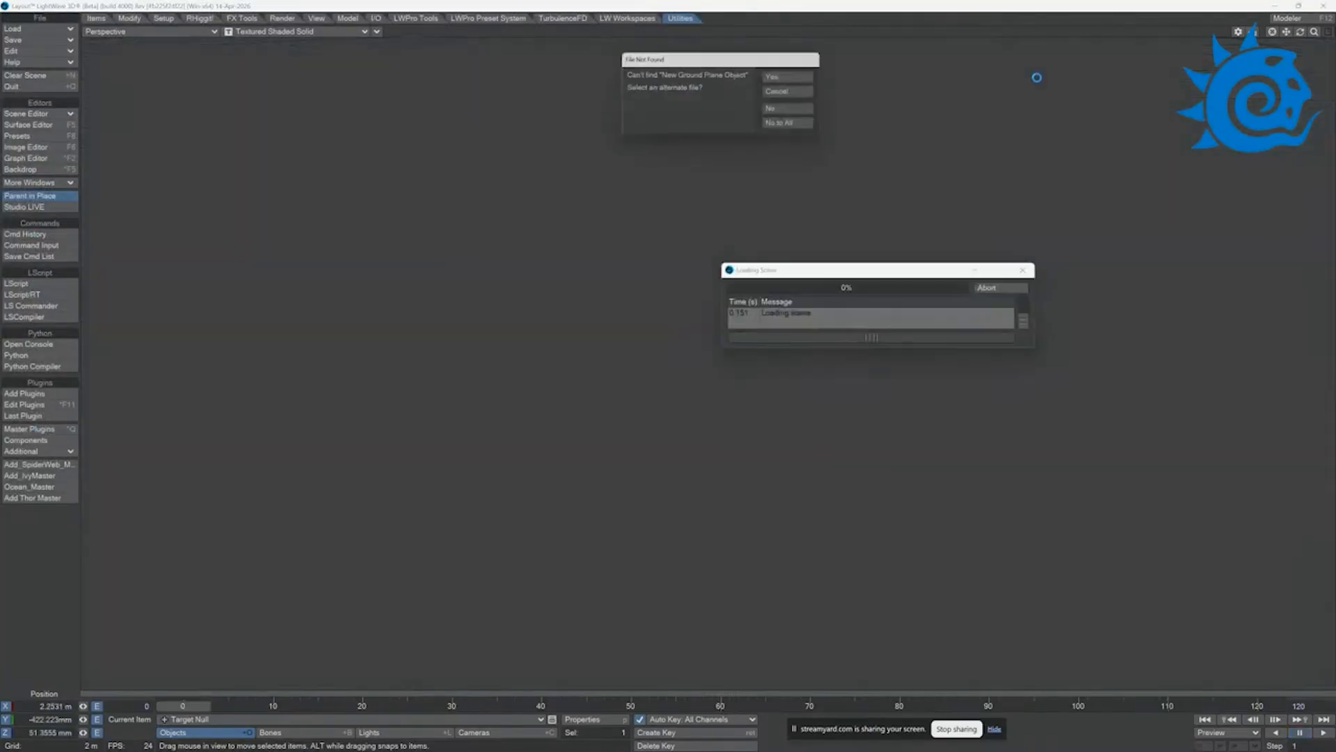
pyautogui.click(790, 77)
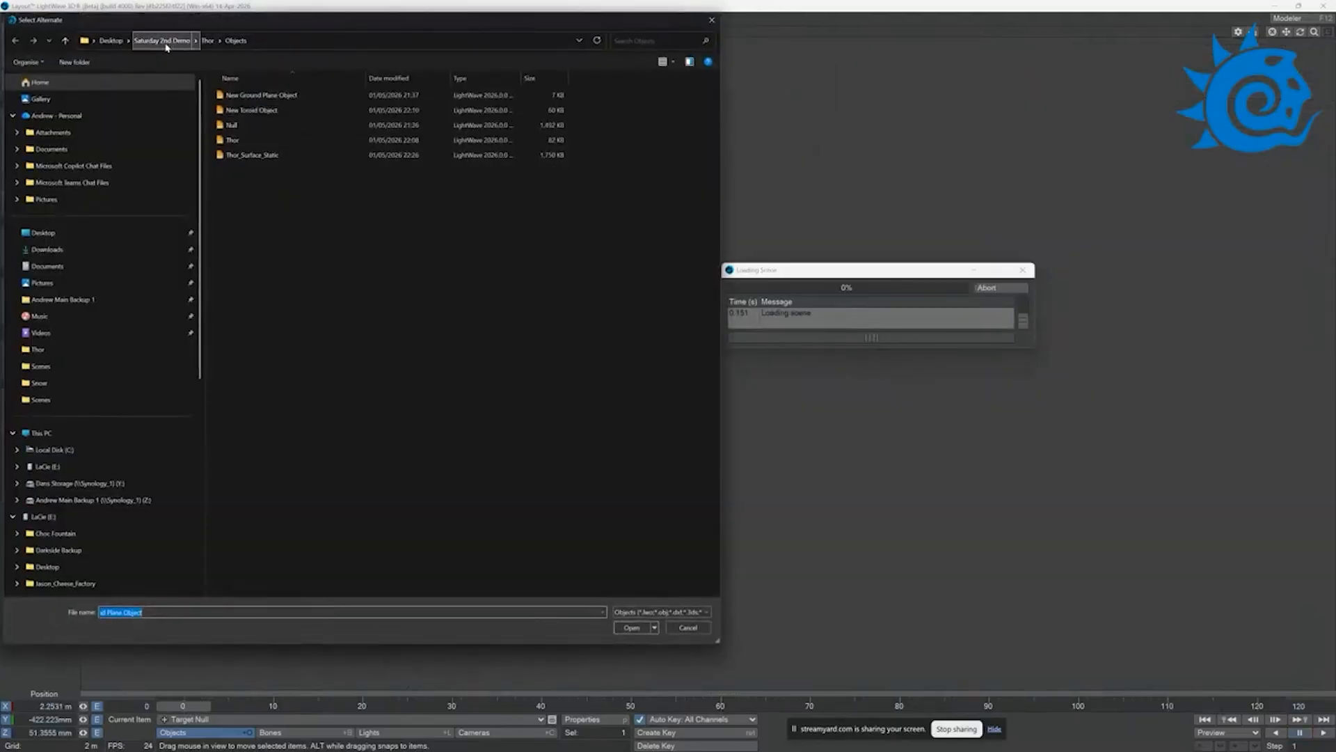
pyautogui.click(269, 100)
pyautogui.doubleClick(270, 99)
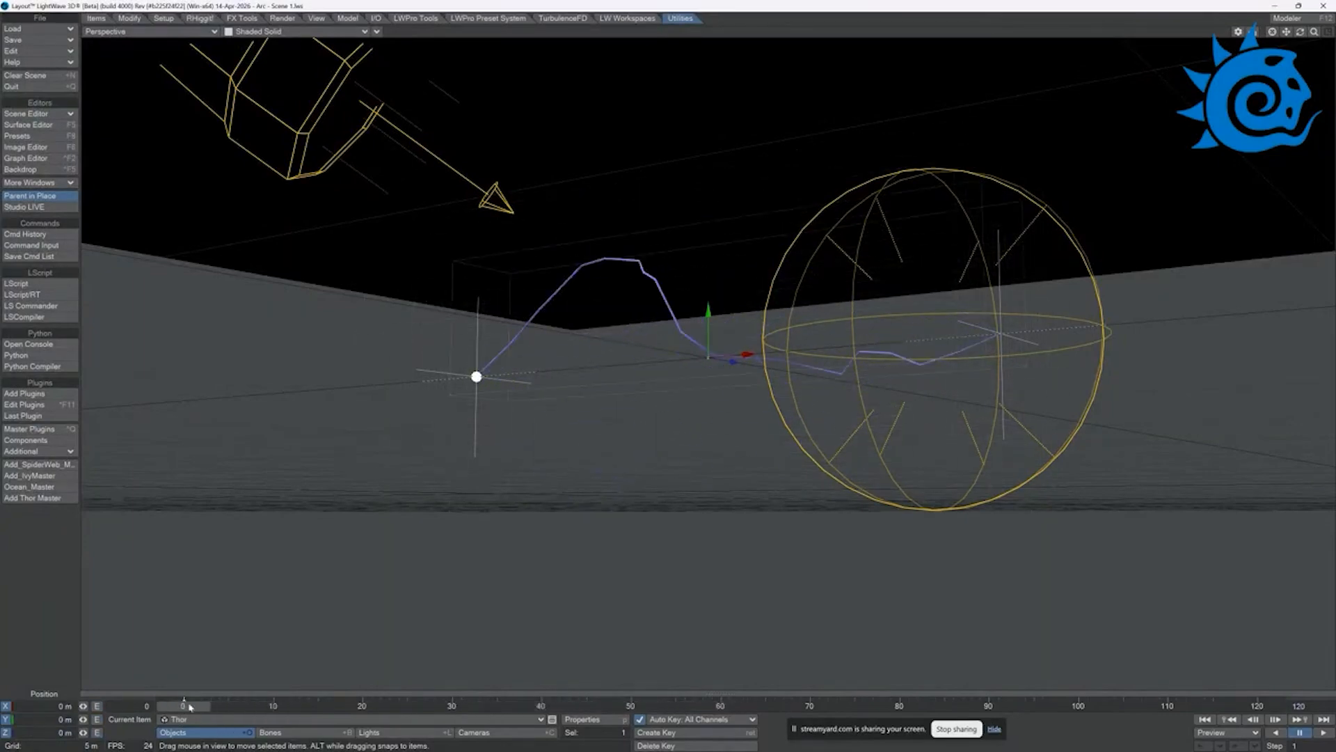
# Step: Open the Thor lightning controller and set its surface mesh to New Ground Plane Object
pyautogui.click(32, 498)
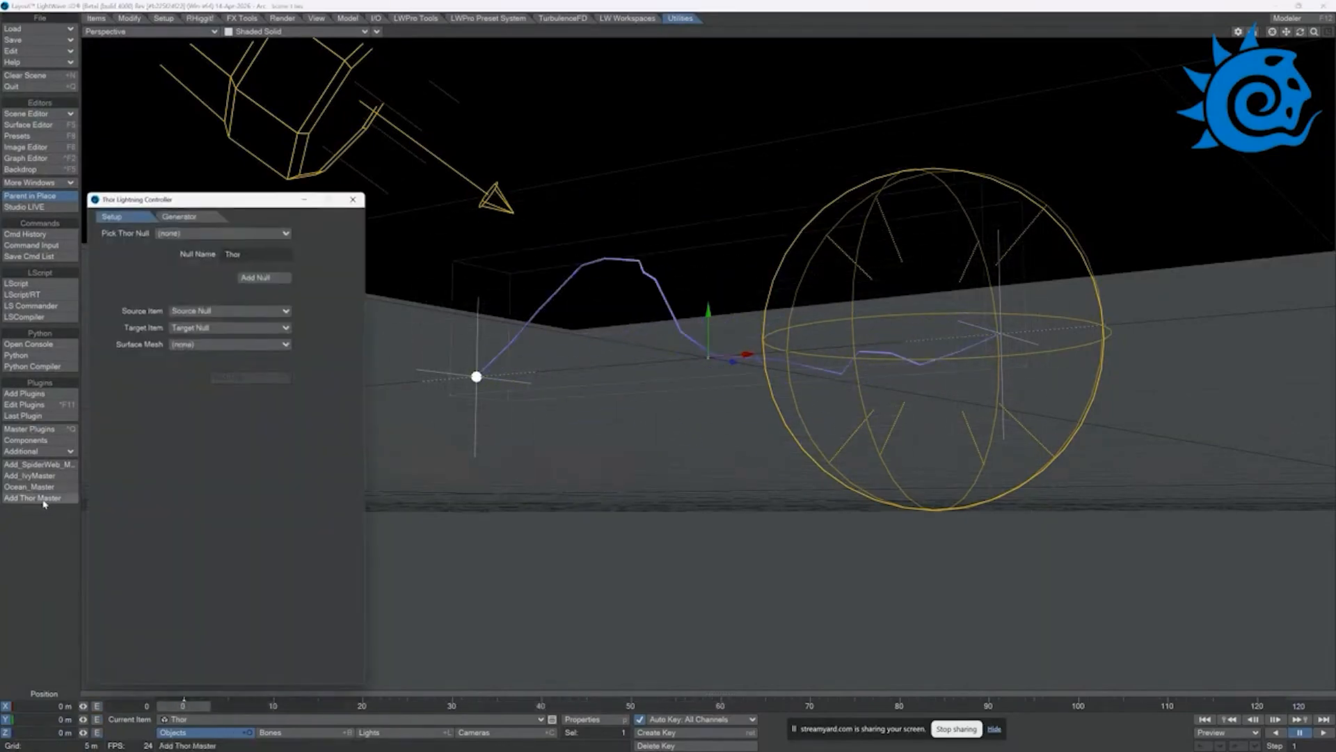
pyautogui.click(180, 217)
pyautogui.click(135, 217)
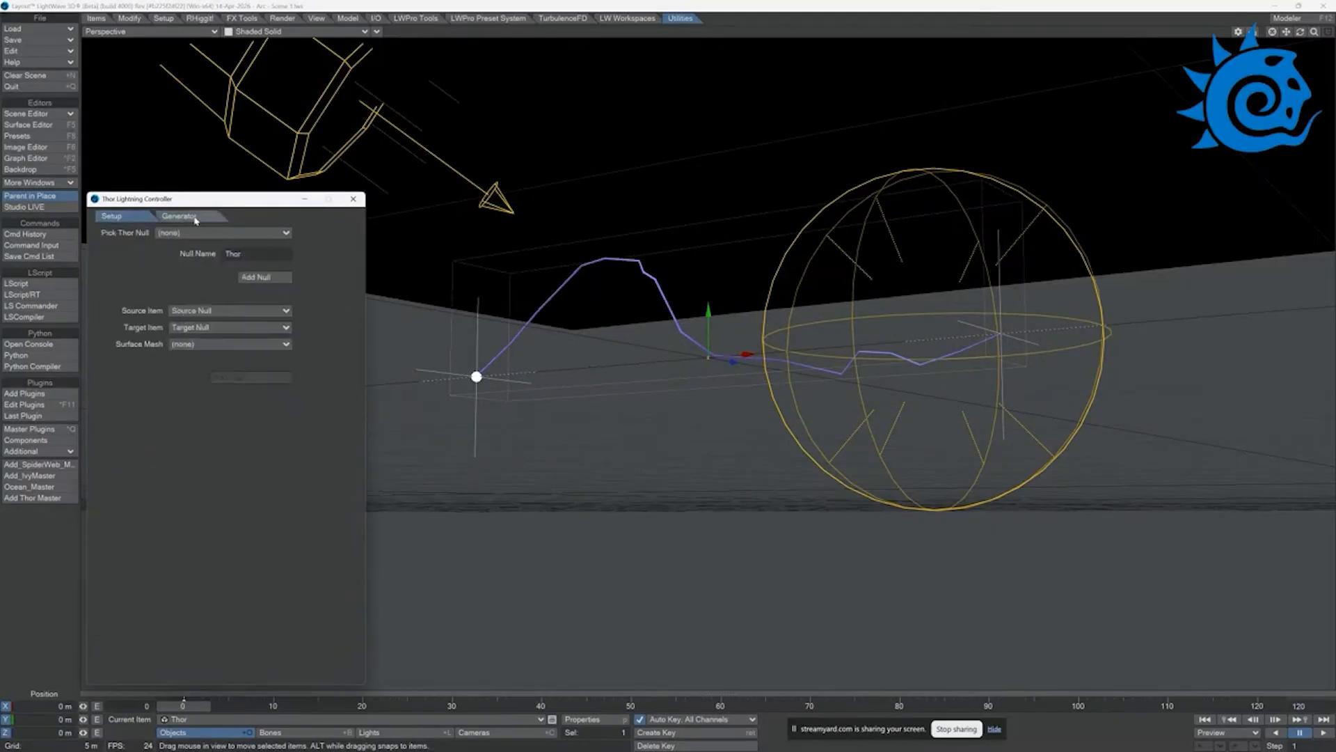
pyautogui.click(206, 344)
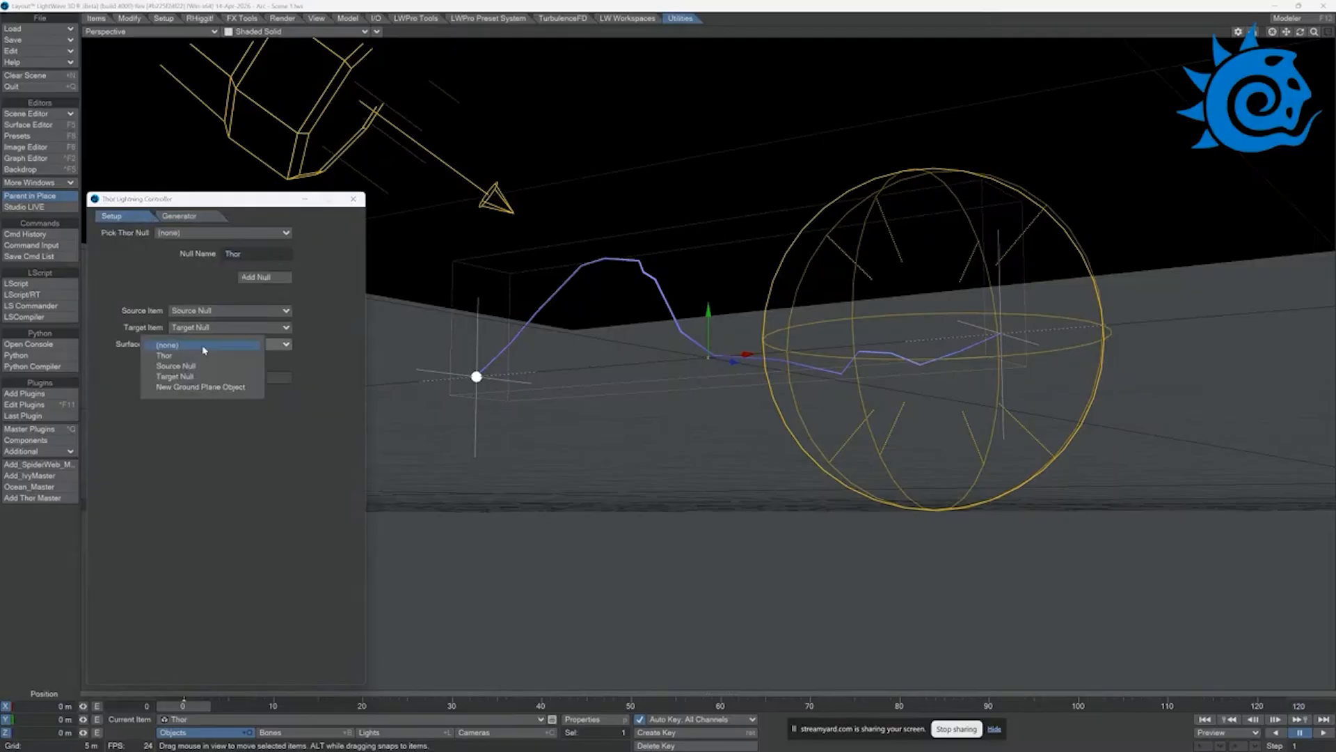
pyautogui.click(202, 387)
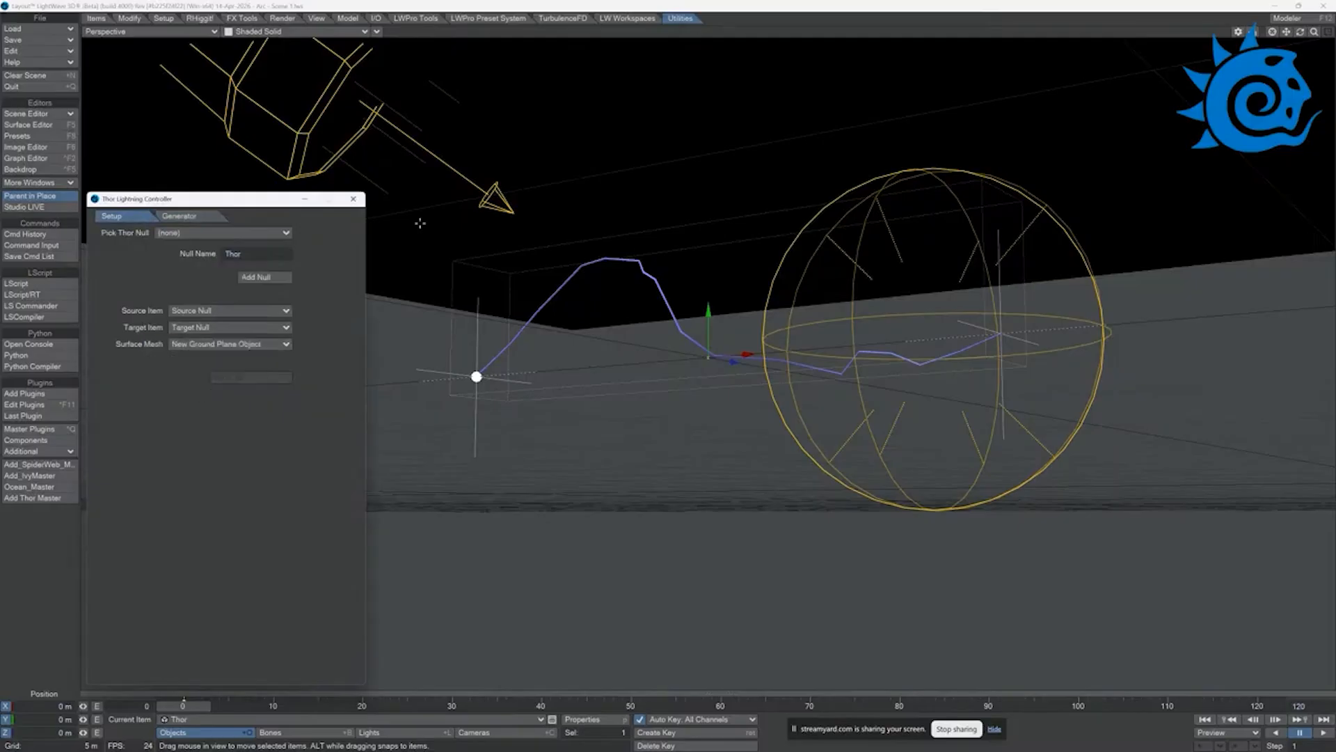
# Step: Change the Thor instance's lightning type to Arc
pyautogui.click(179, 218)
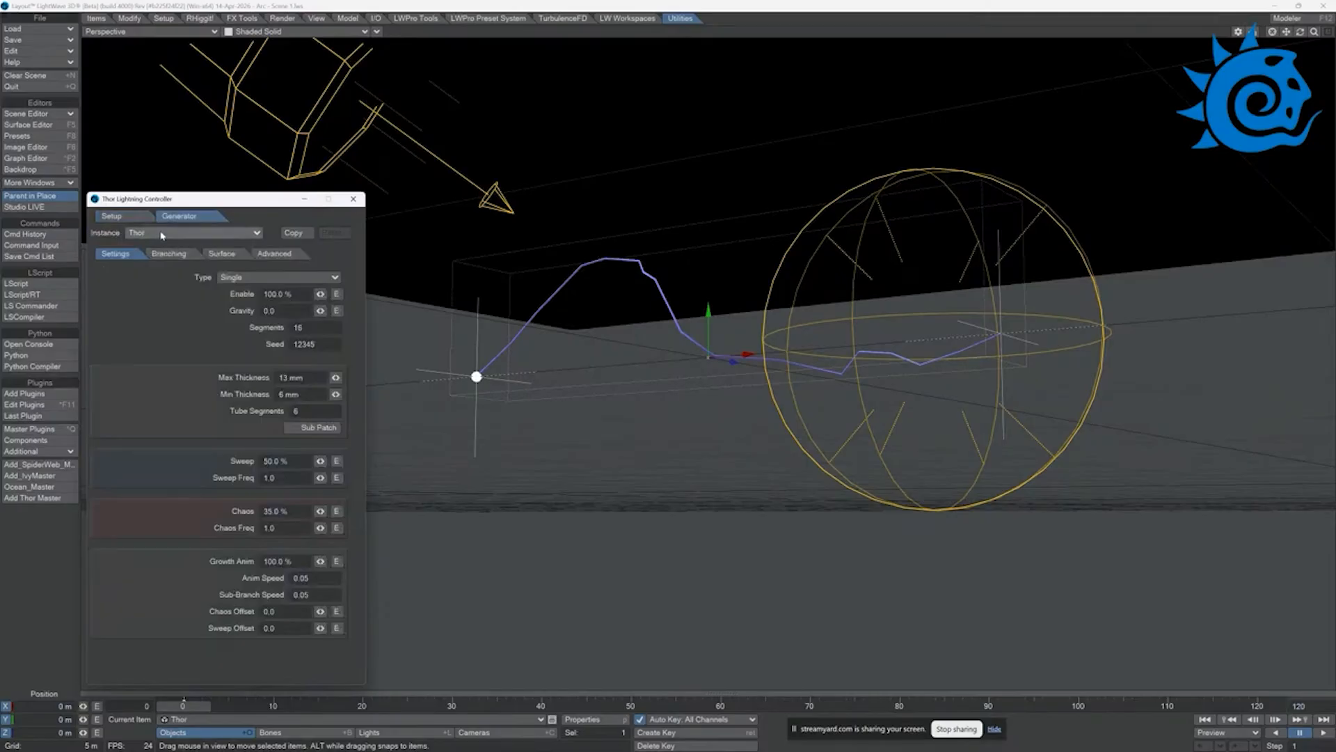
pyautogui.click(126, 217)
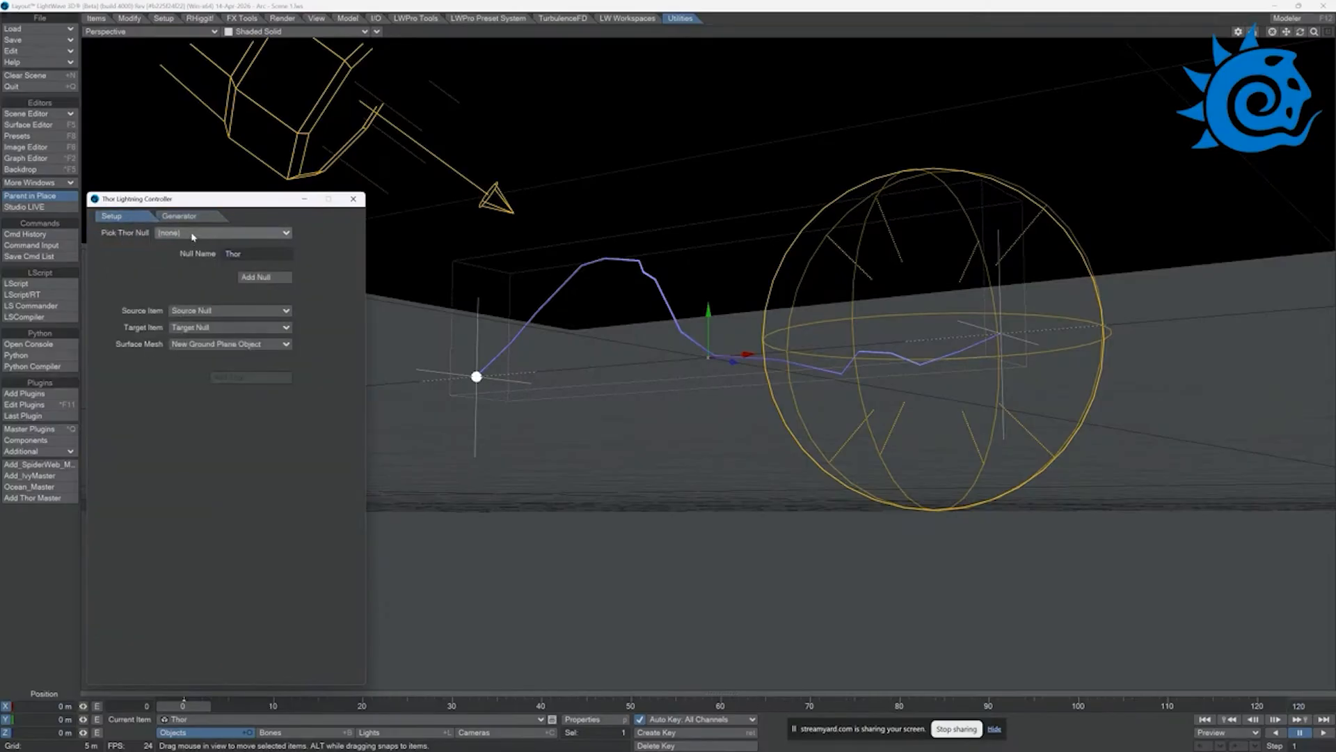
pyautogui.click(179, 217)
pyautogui.click(275, 278)
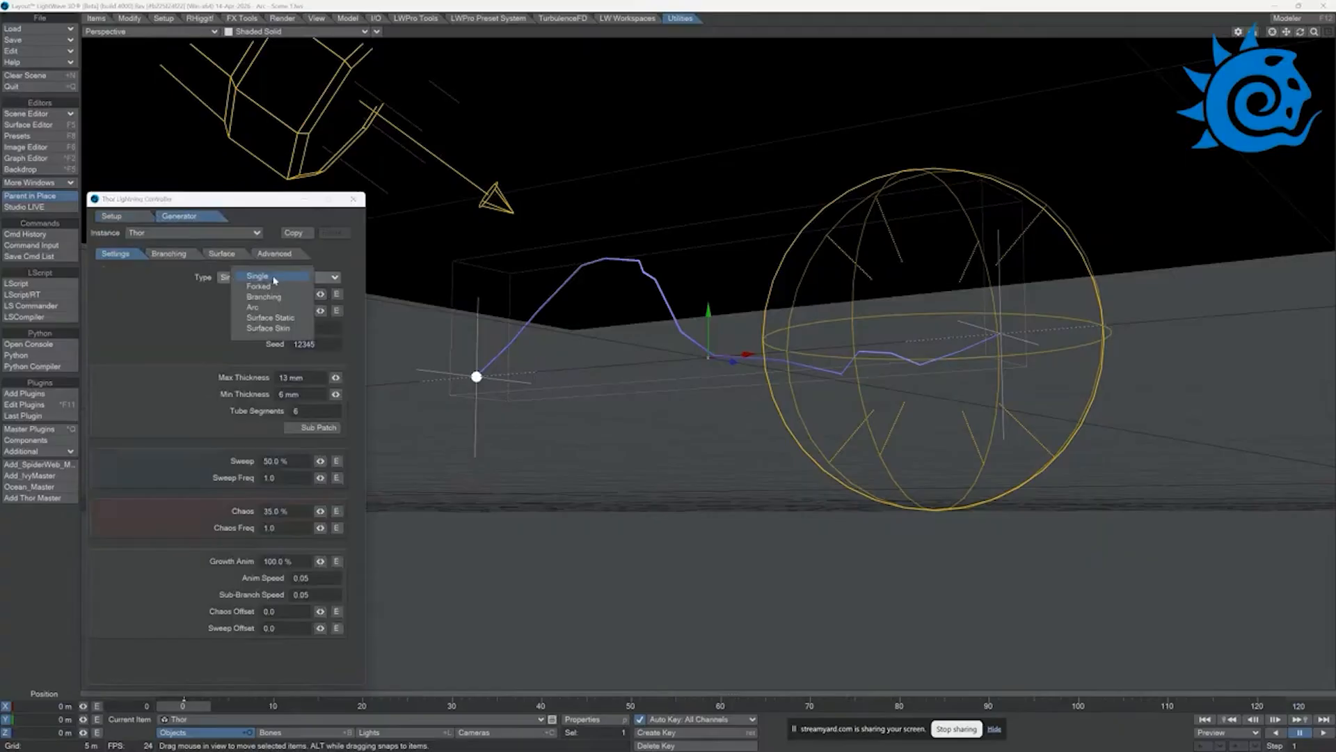
pyautogui.click(278, 306)
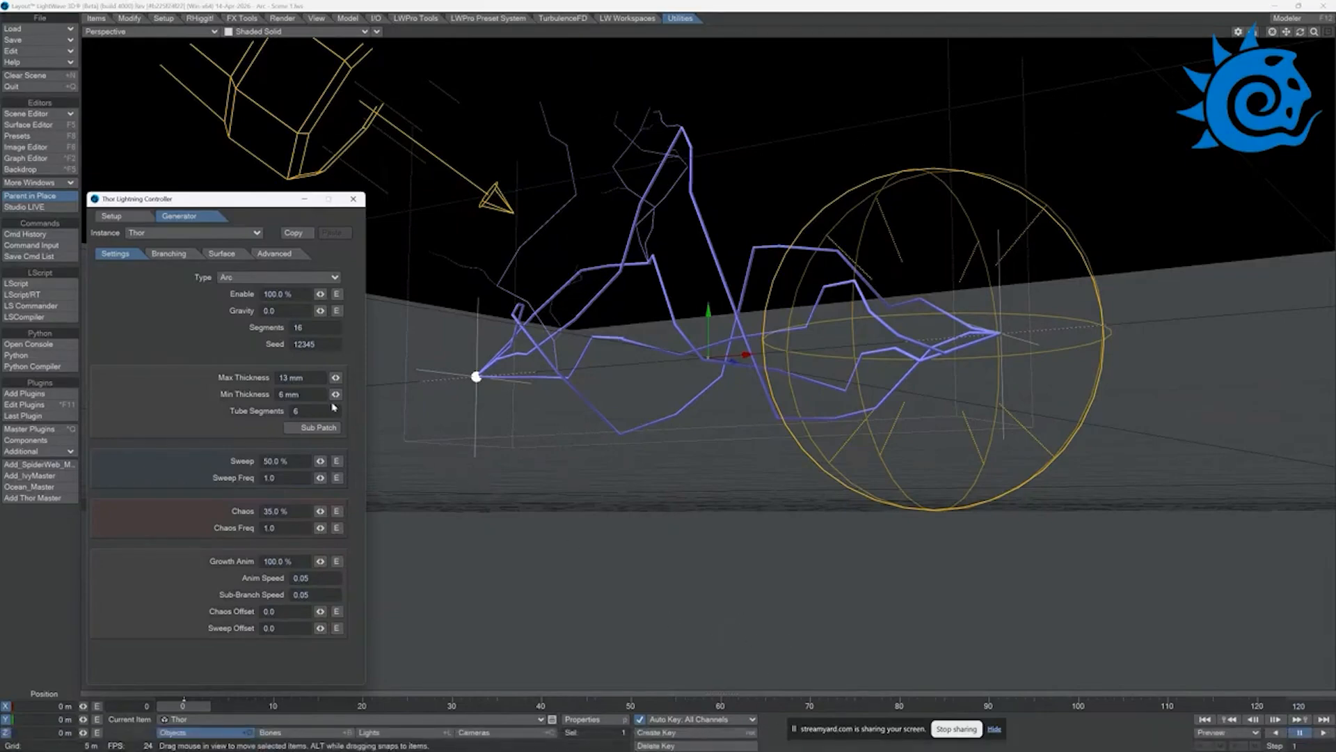
# Step: Enable strike points in the arc lightning's surface settings
pyautogui.click(169, 254)
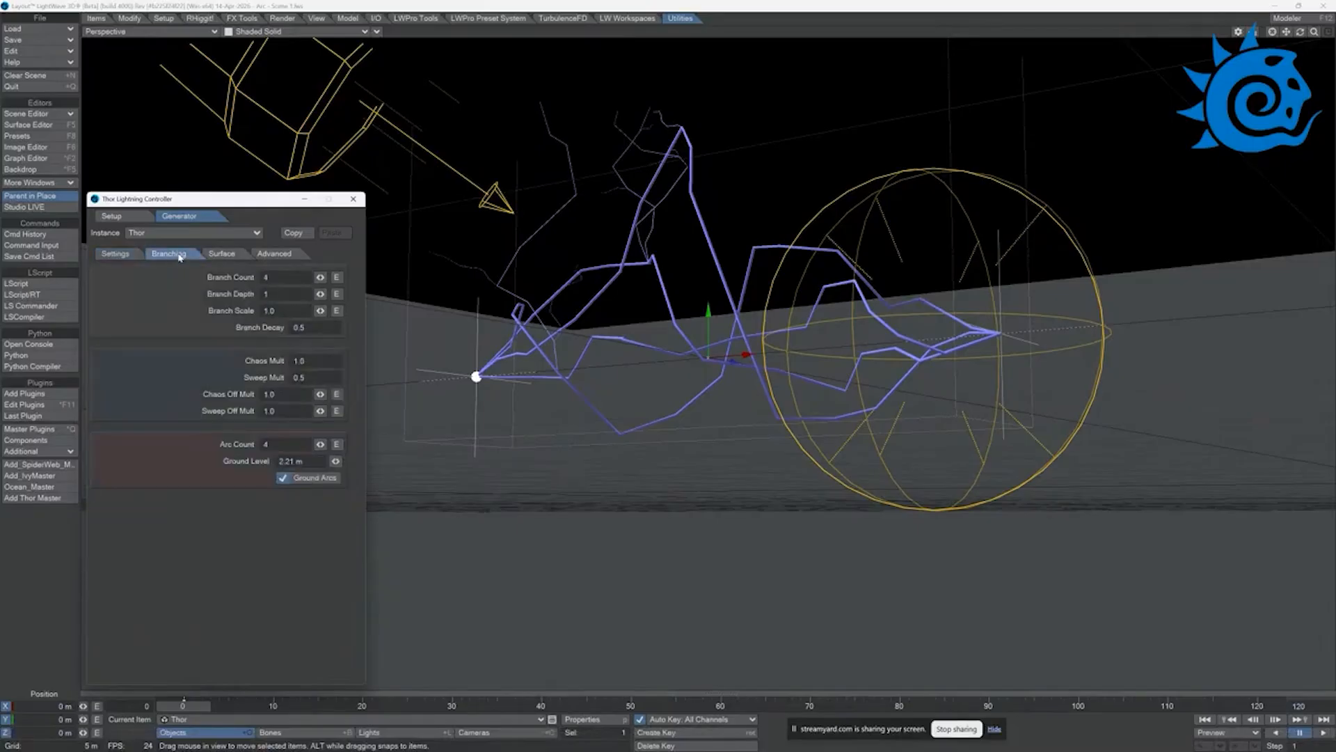
pyautogui.click(221, 254)
pyautogui.click(283, 578)
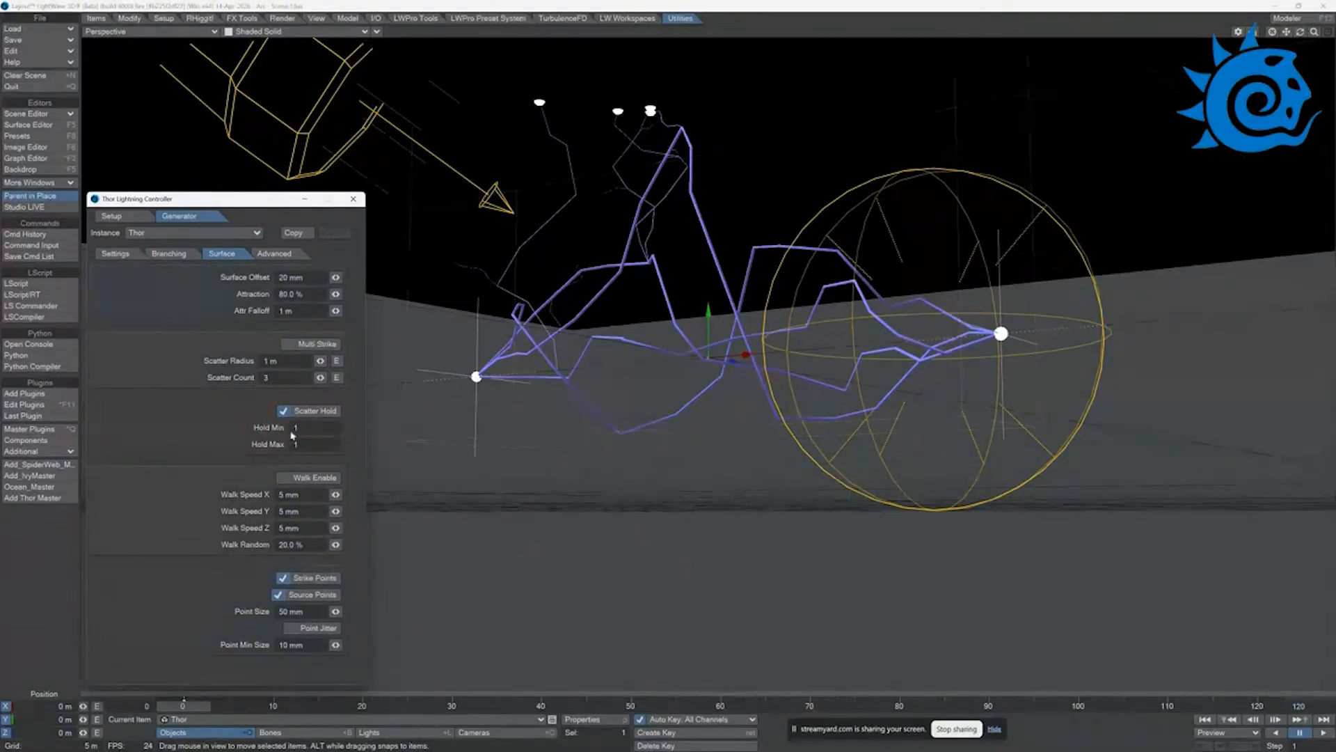
# Step: Select New Ground Plane Object to check its height and set the lightning's ground level to 2.2 m
pyautogui.click(167, 254)
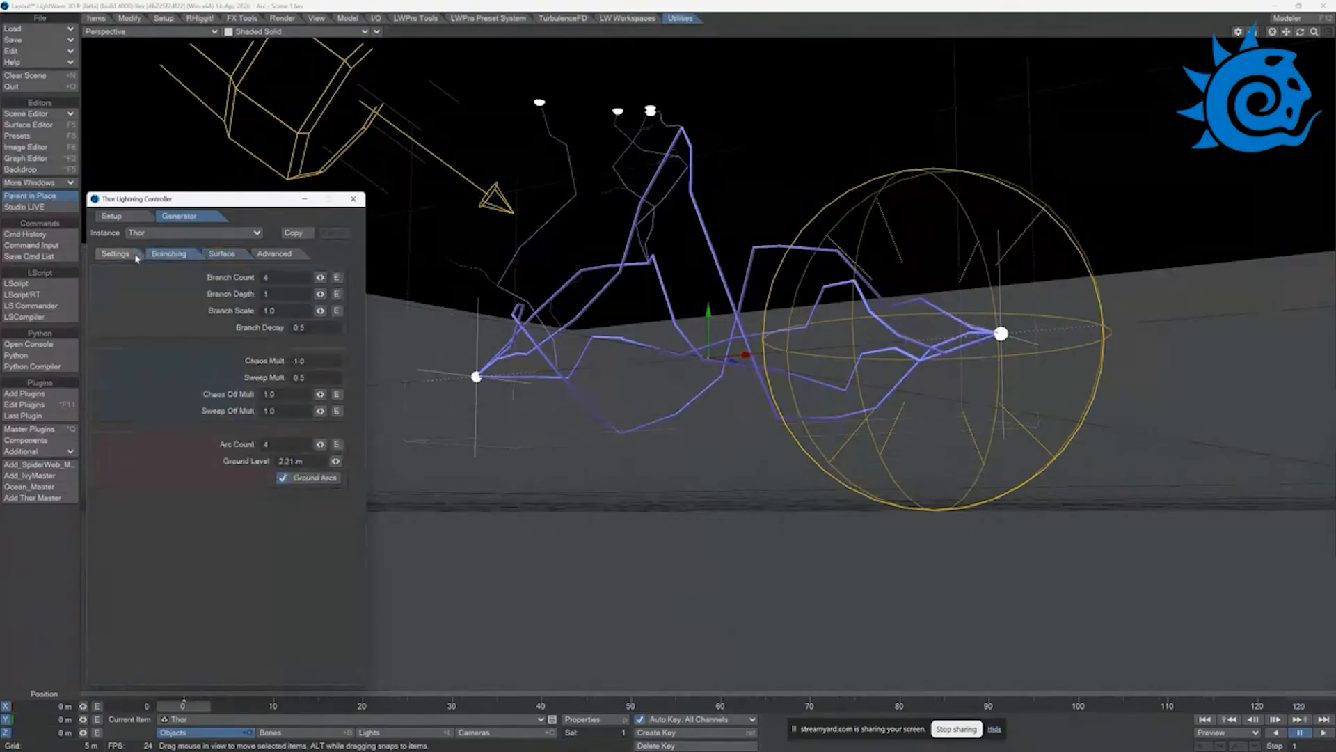
pyautogui.click(216, 721)
pyautogui.click(219, 727)
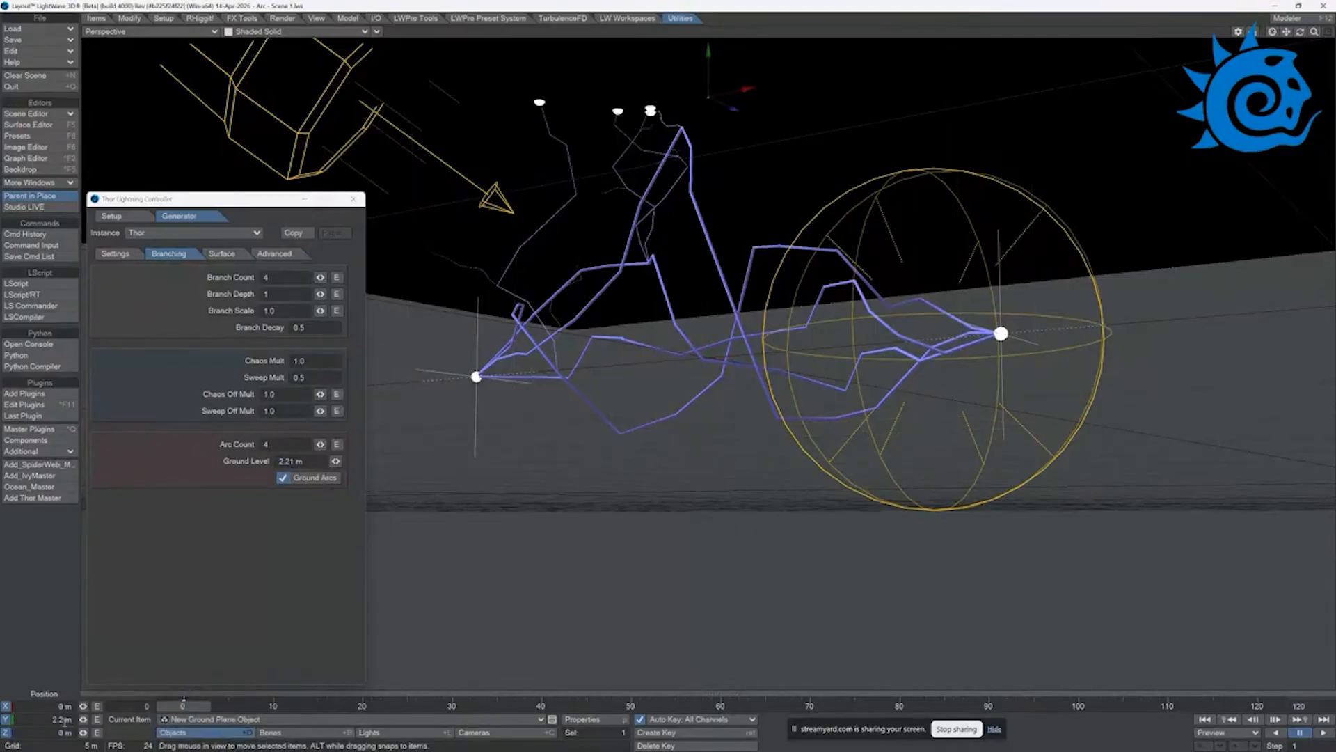
pyautogui.click(293, 463)
pyautogui.press('BackSpace')
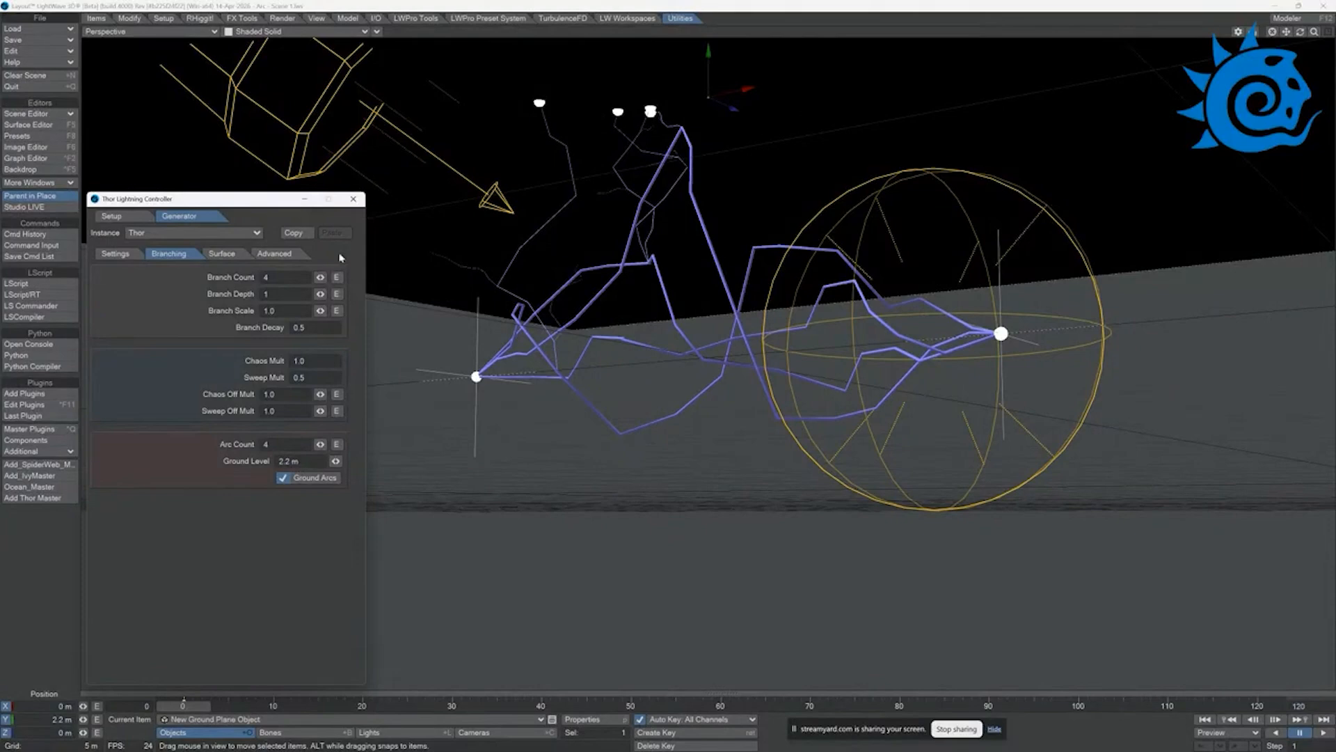
# Step: Preview the arc animation, and set the lightning's maximum thickness to 5 mm and minimum thickness to 4 mm
pyautogui.click(128, 255)
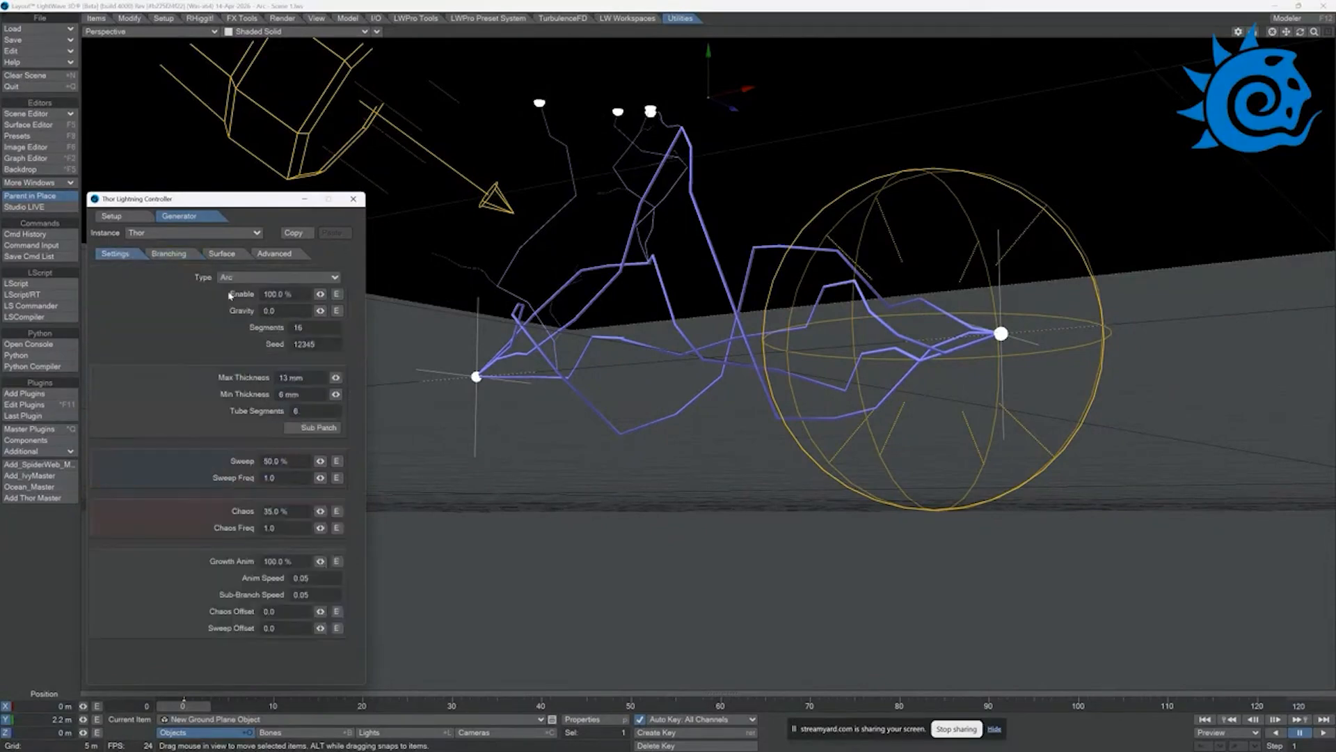
pyautogui.click(1322, 733)
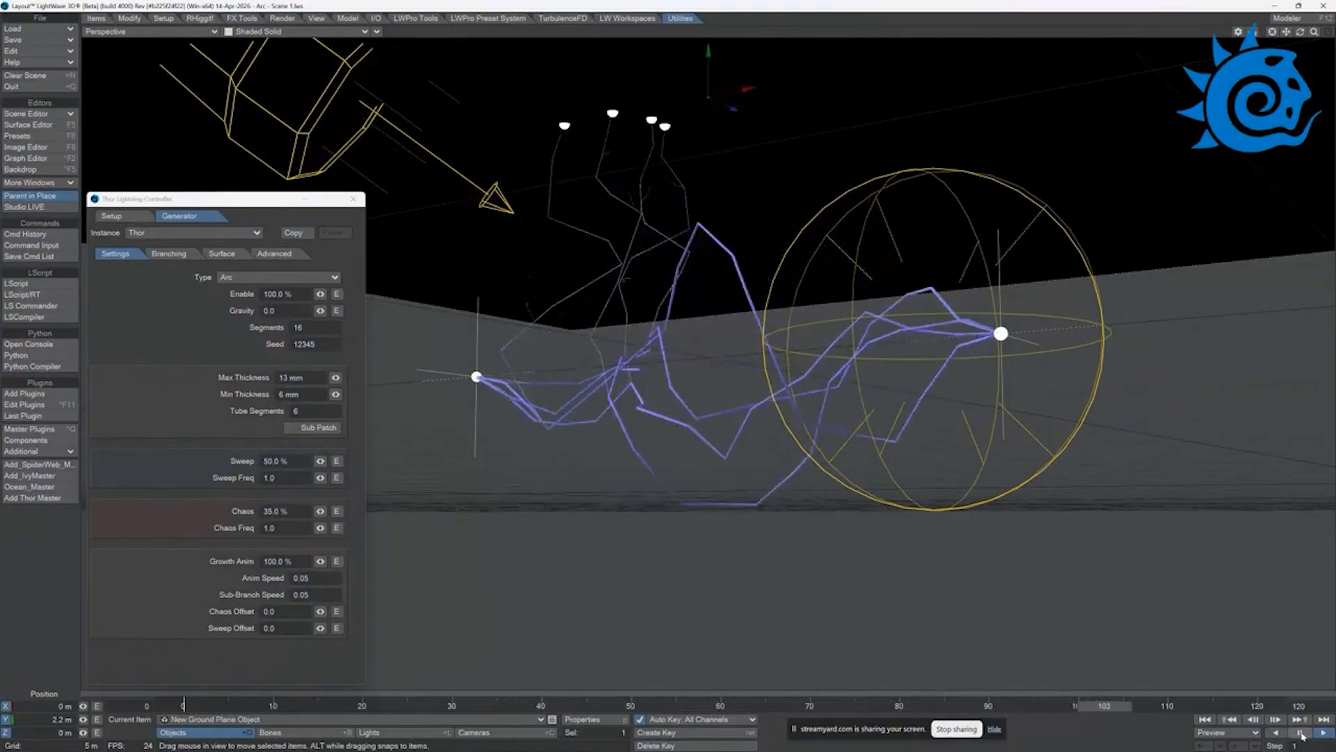
pyautogui.click(1300, 734)
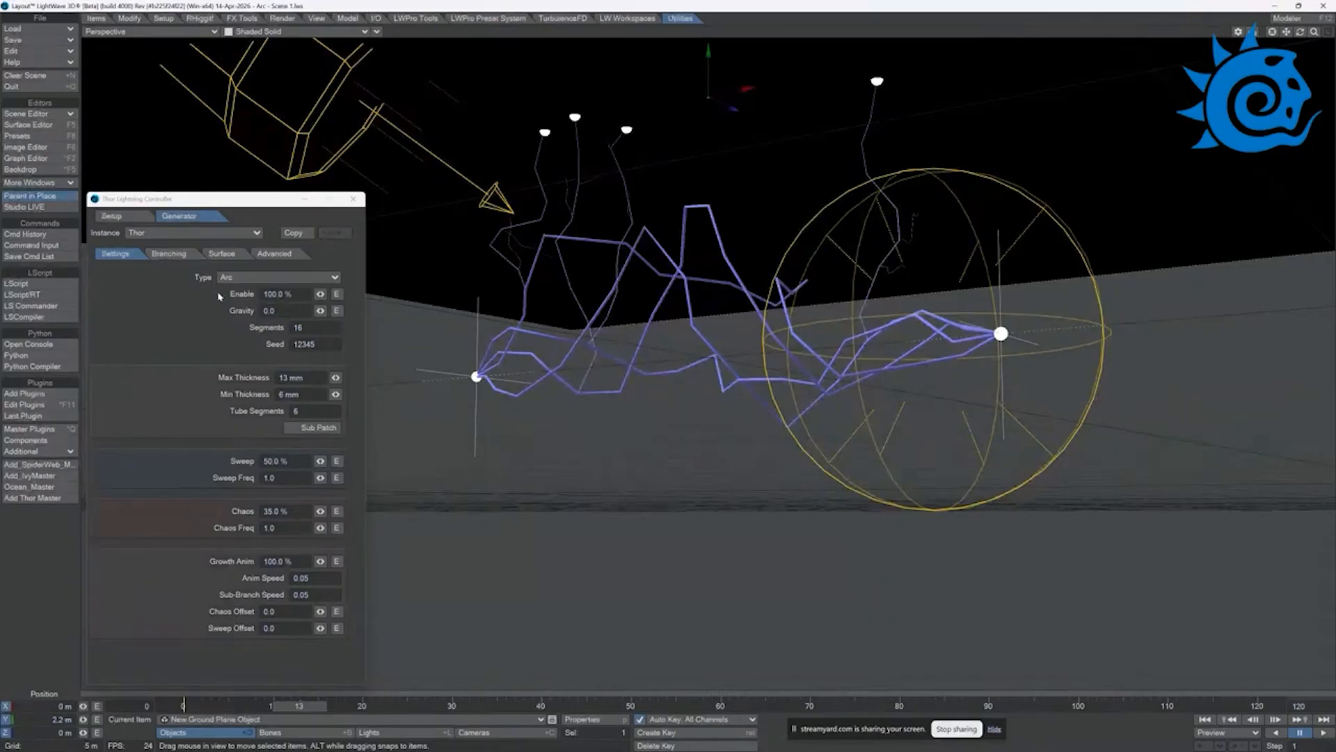
pyautogui.moveTo(335, 377); pyautogui.dragTo(330, 377)
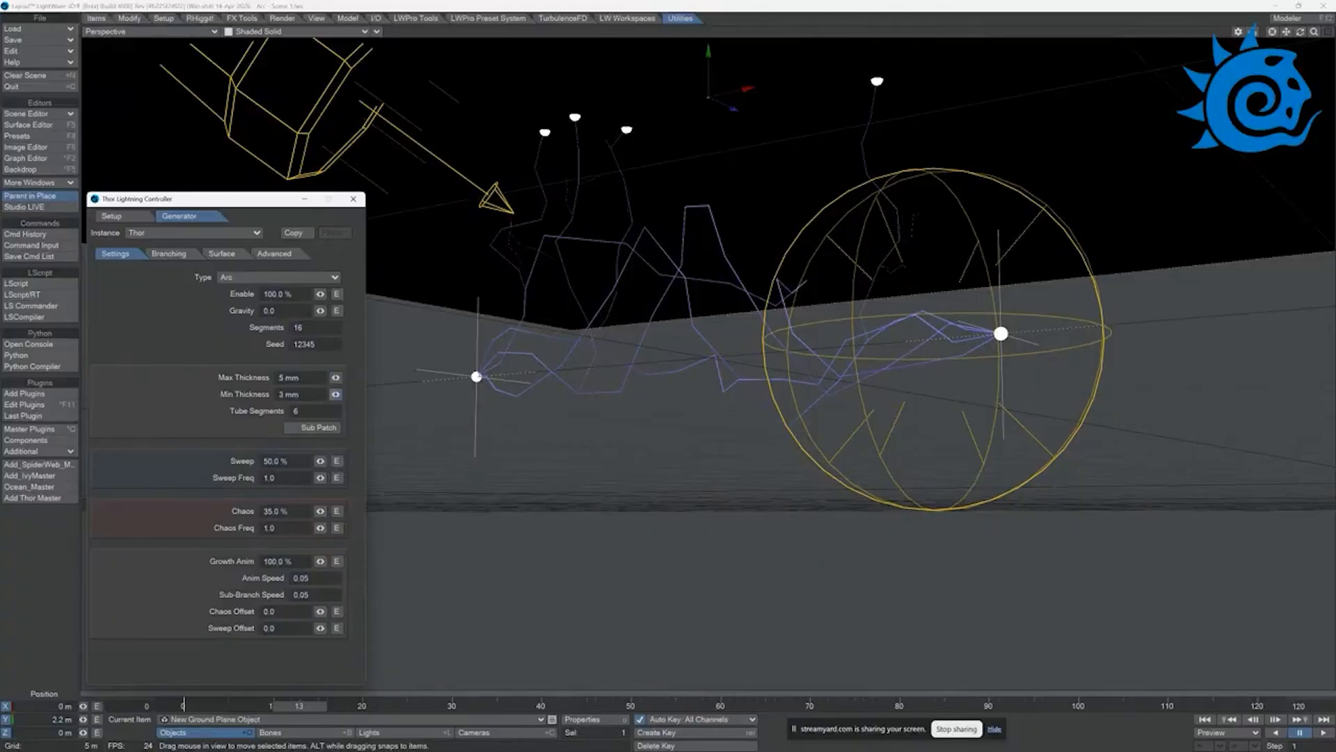
# Step: Set the branch count to 14 and branch scale to 1.35, preview the animation, and close the lightning controller
pyautogui.click(169, 254)
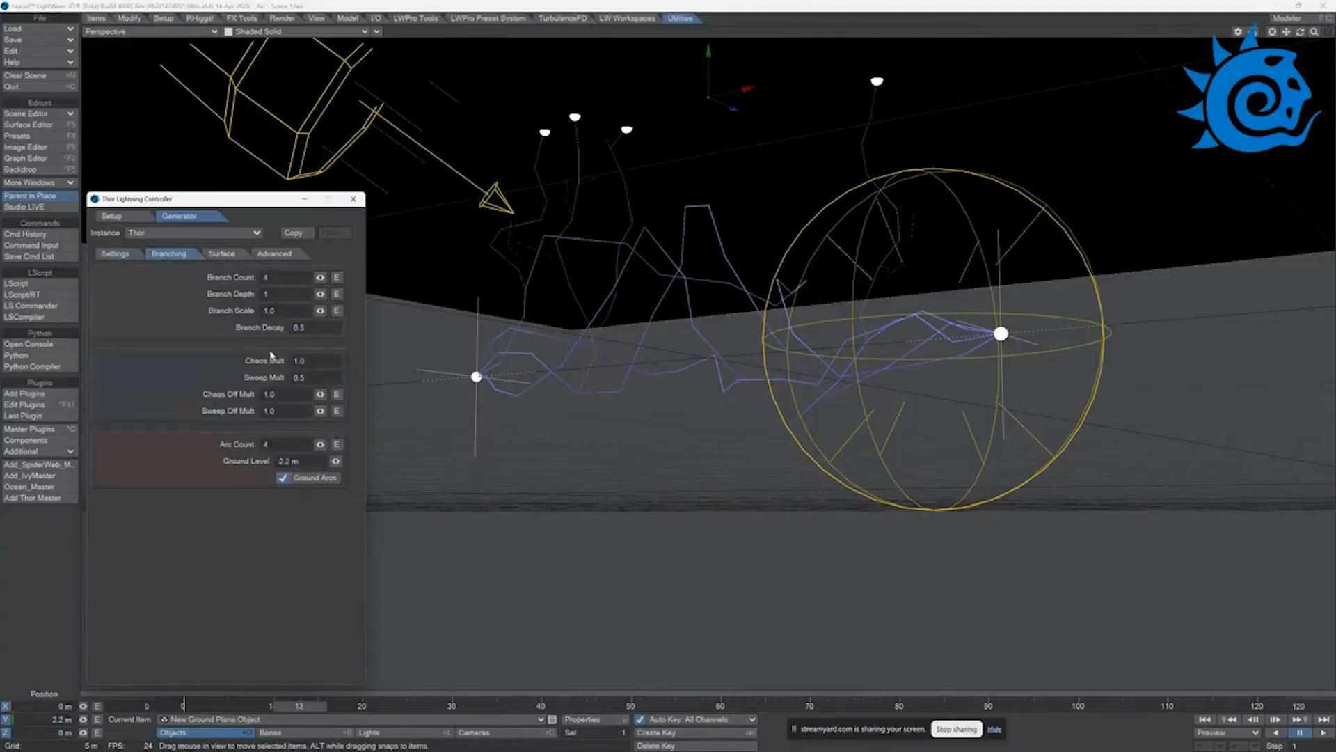
pyautogui.moveTo(320, 277); pyautogui.dragTo(333, 277)
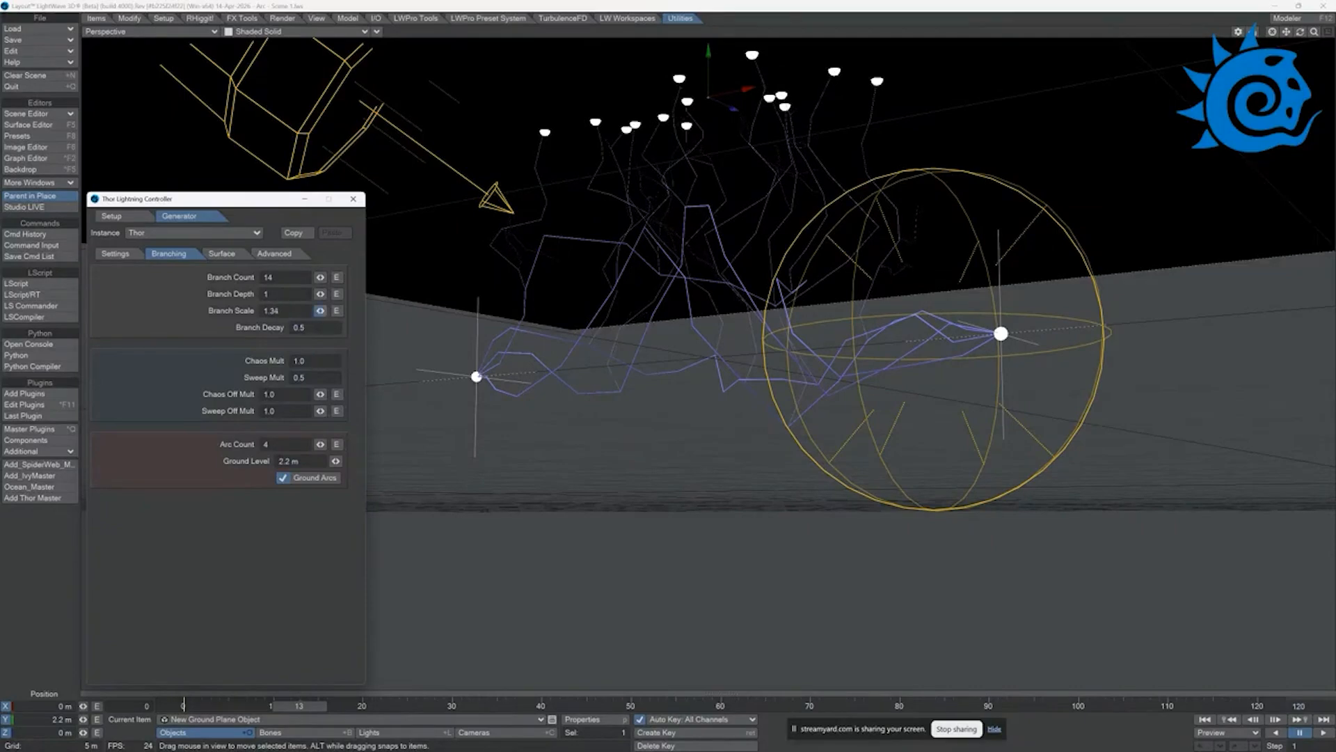
pyautogui.moveTo(320, 310); pyautogui.dragTo(318, 311)
pyautogui.click(1322, 734)
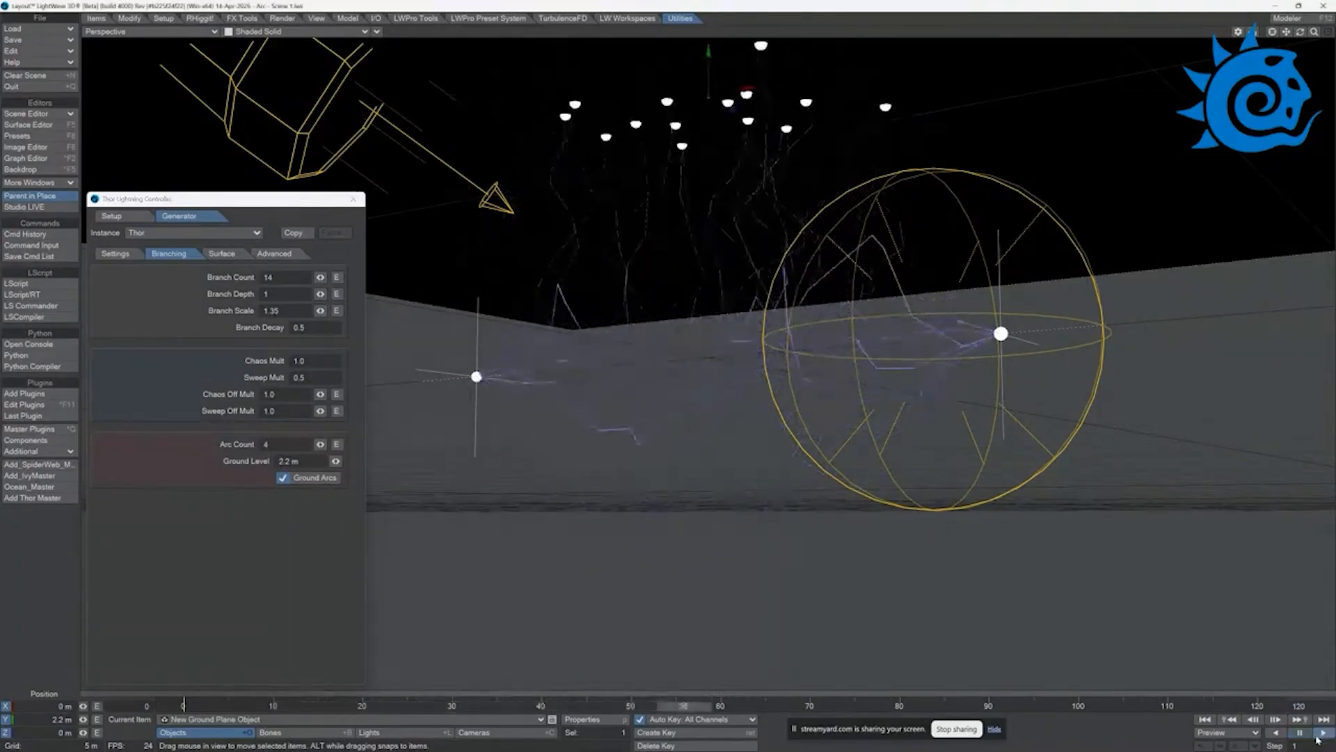
pyautogui.click(1304, 735)
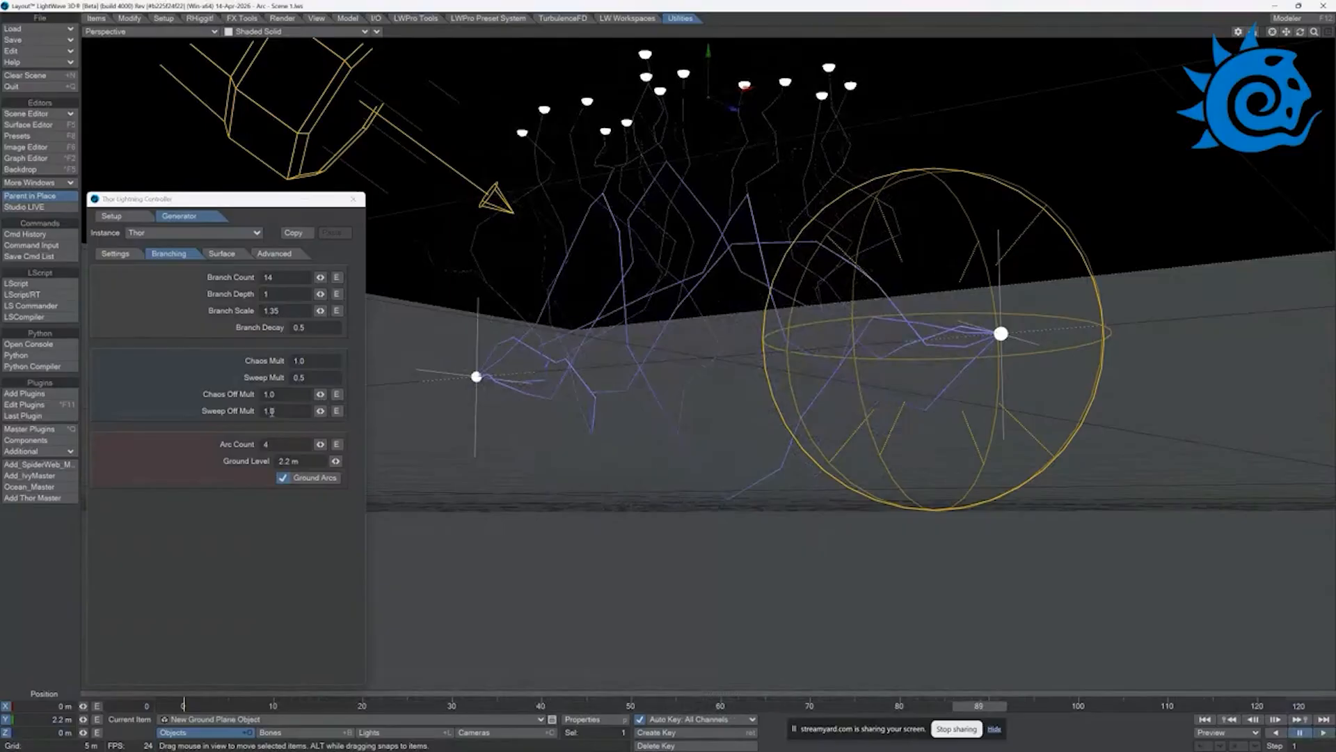
pyautogui.click(115, 254)
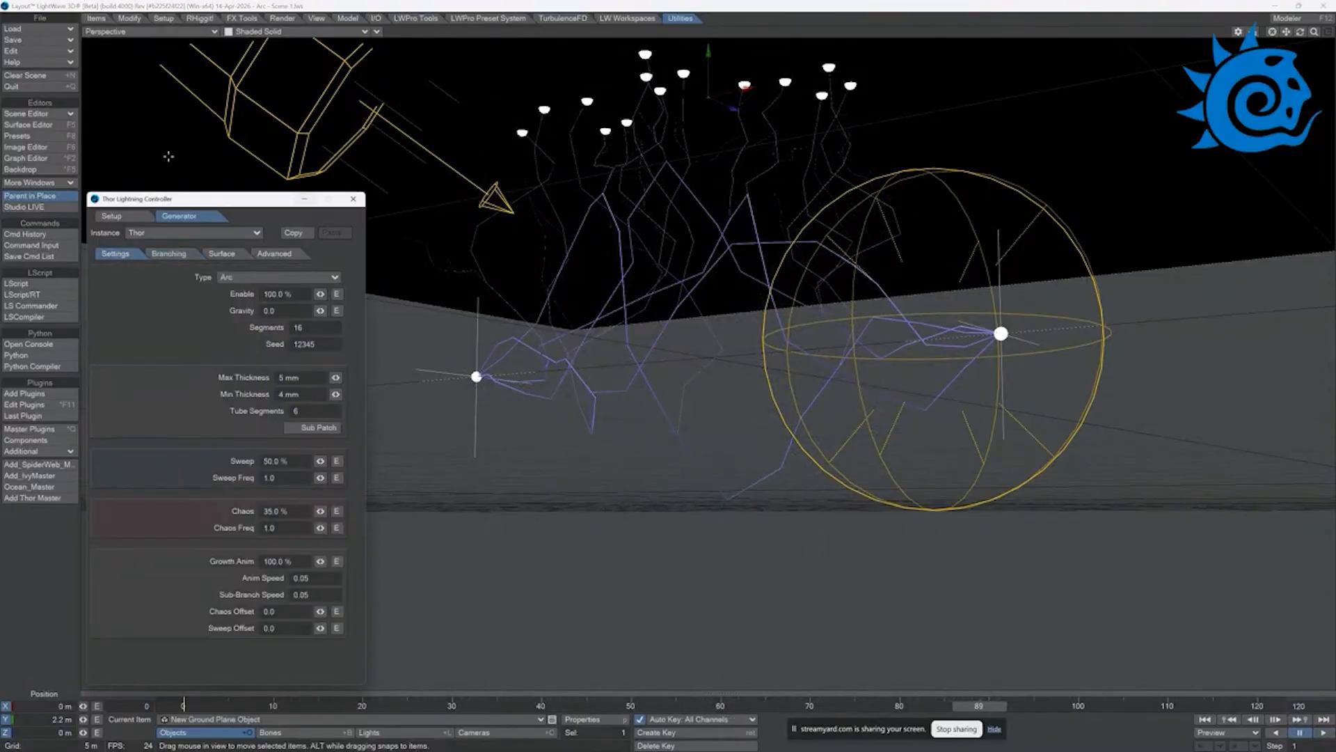
pyautogui.click(353, 199)
# Step: Load the scene Donut - Static Scene Complete without saving the current scene
pyautogui.click(46, 26)
pyautogui.click(46, 28)
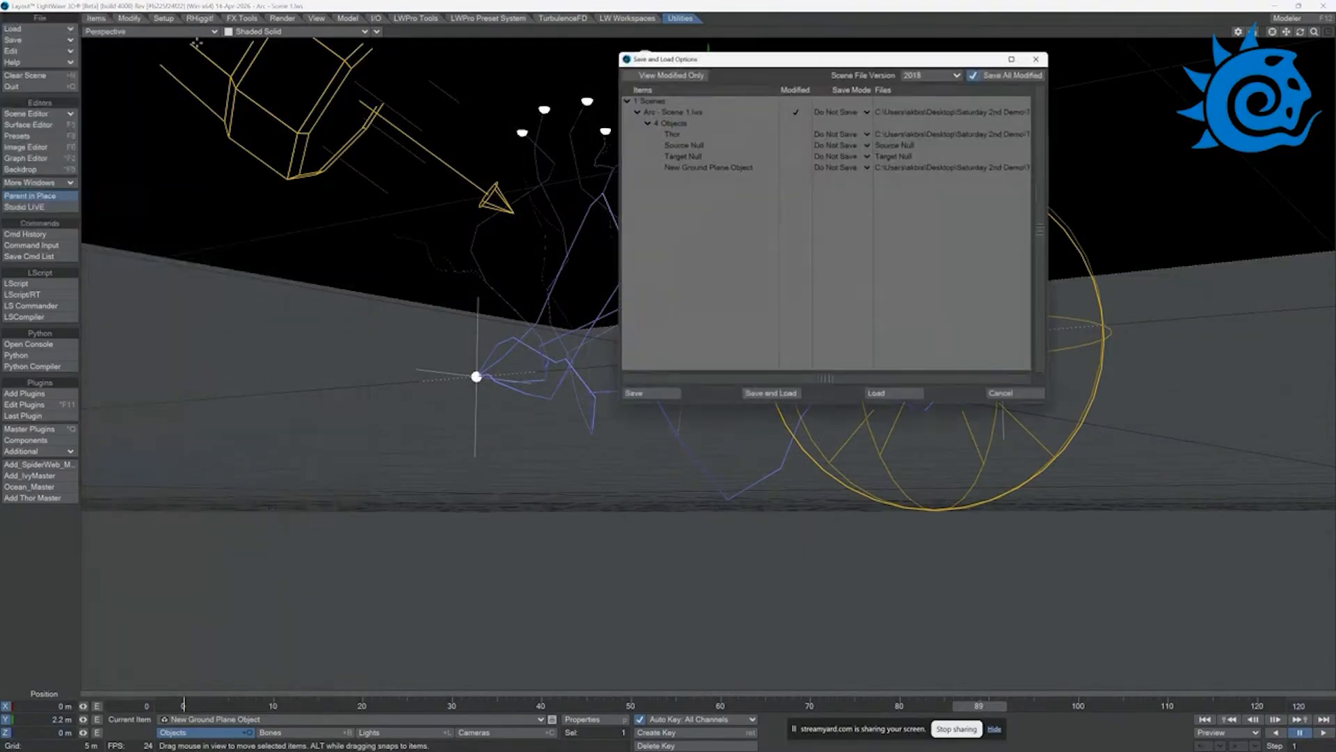
pyautogui.click(876, 394)
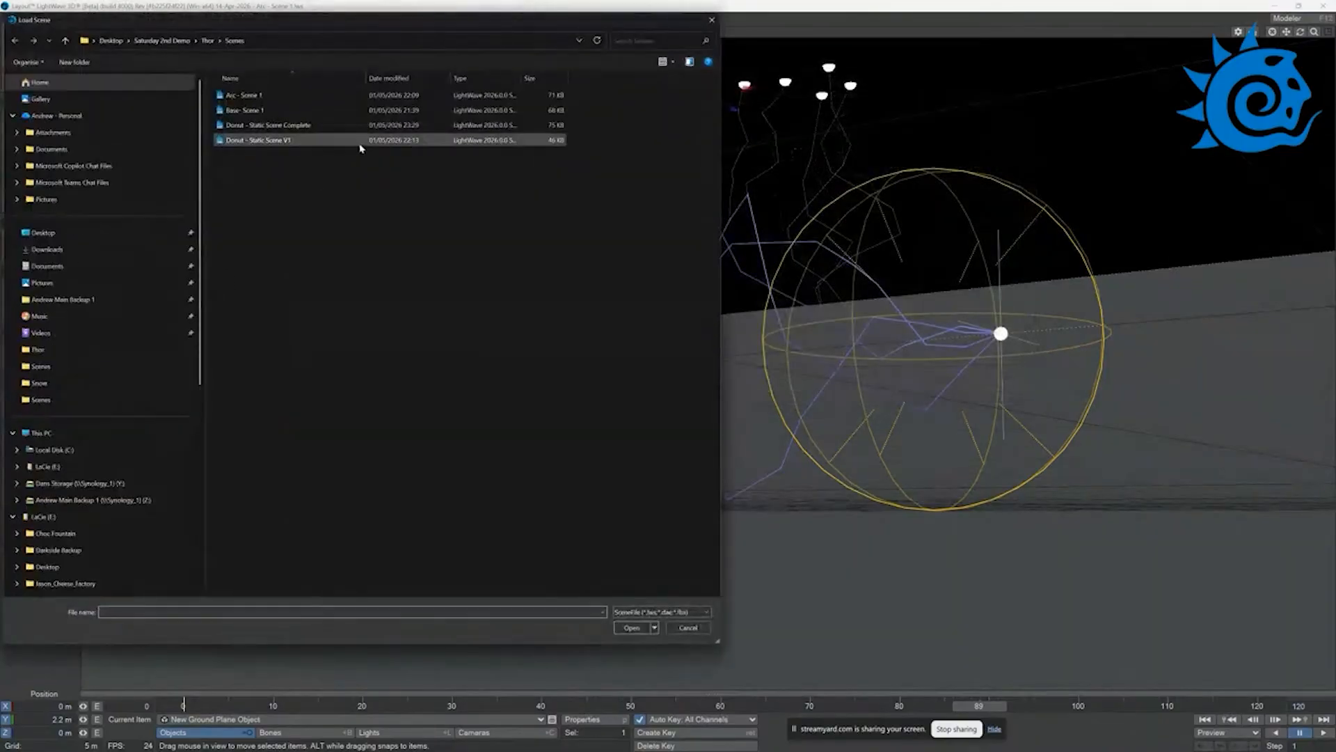
pyautogui.doubleClick(263, 129)
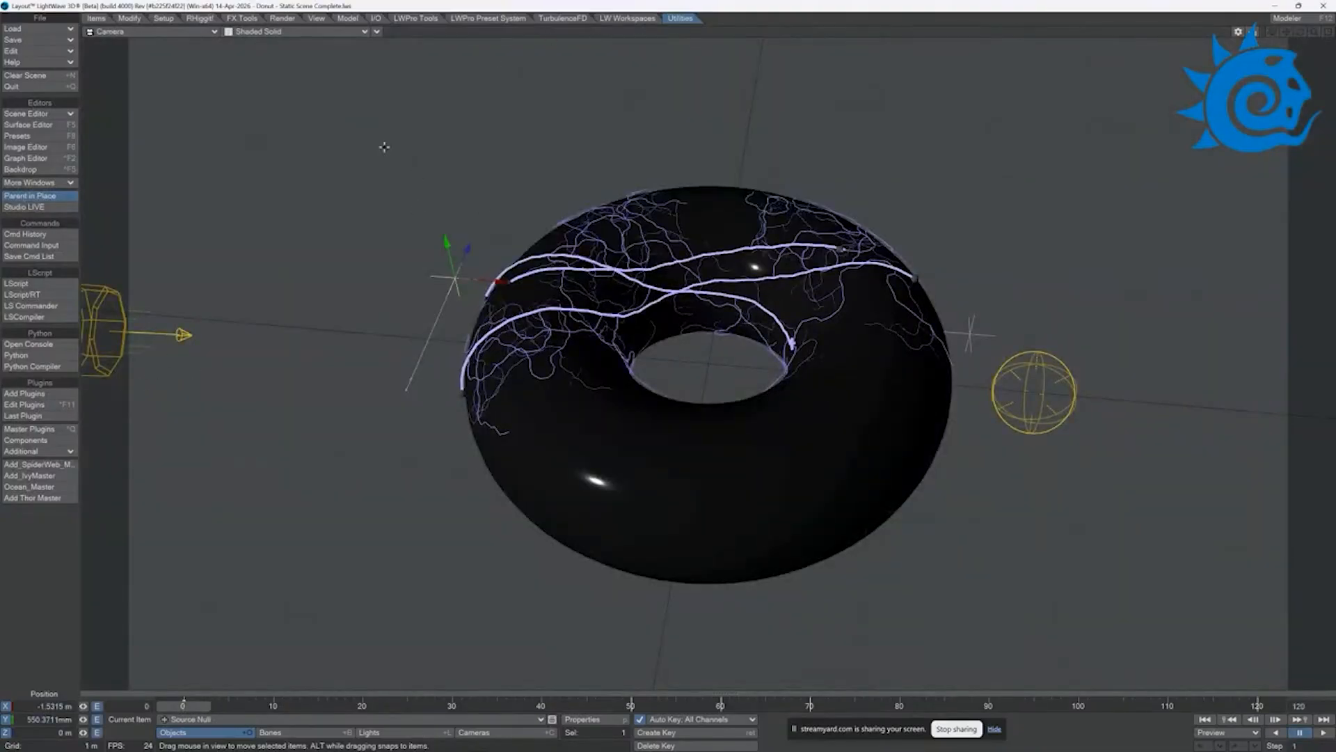
# Step: Open the Thor lightning controller and review the setup and generator settings of the Thor_Surface_Static instance
pyautogui.click(33, 498)
pyautogui.moveTo(196, 208); pyautogui.dragTo(214, 168)
pyautogui.click(201, 174)
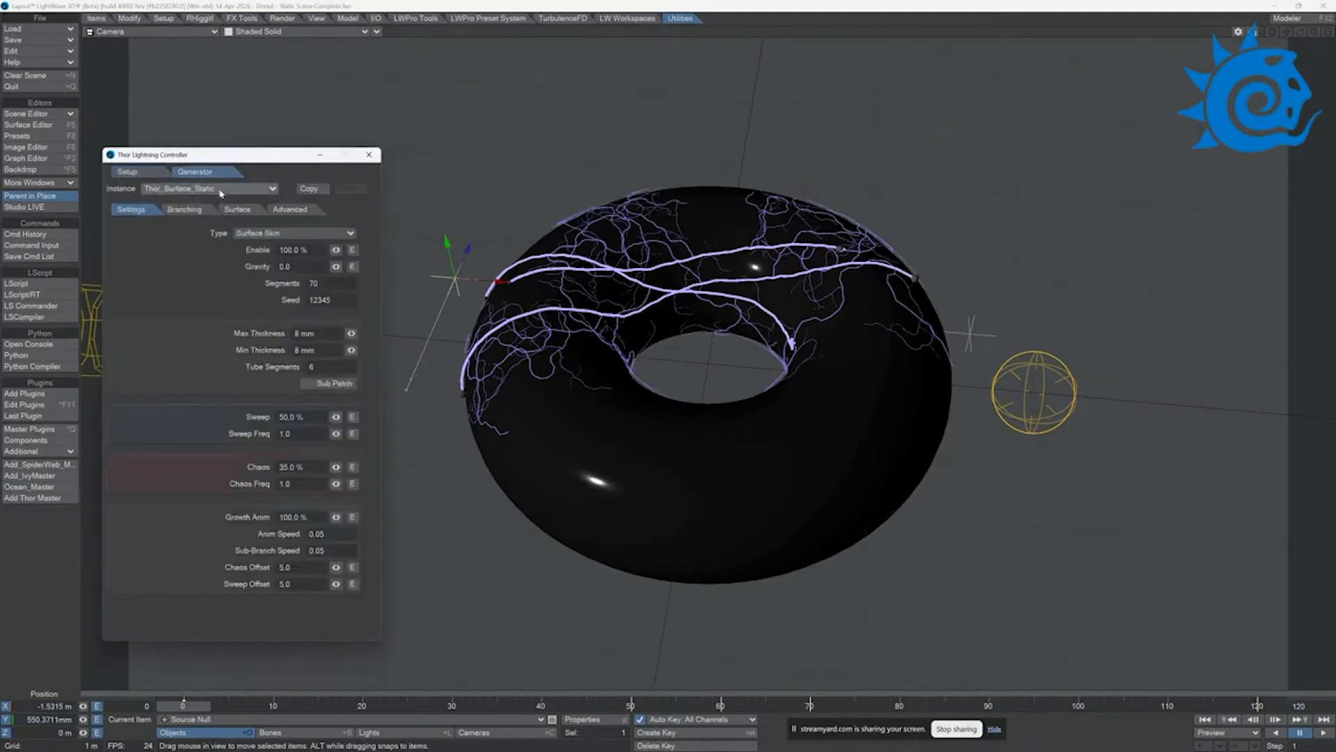
pyautogui.click(154, 172)
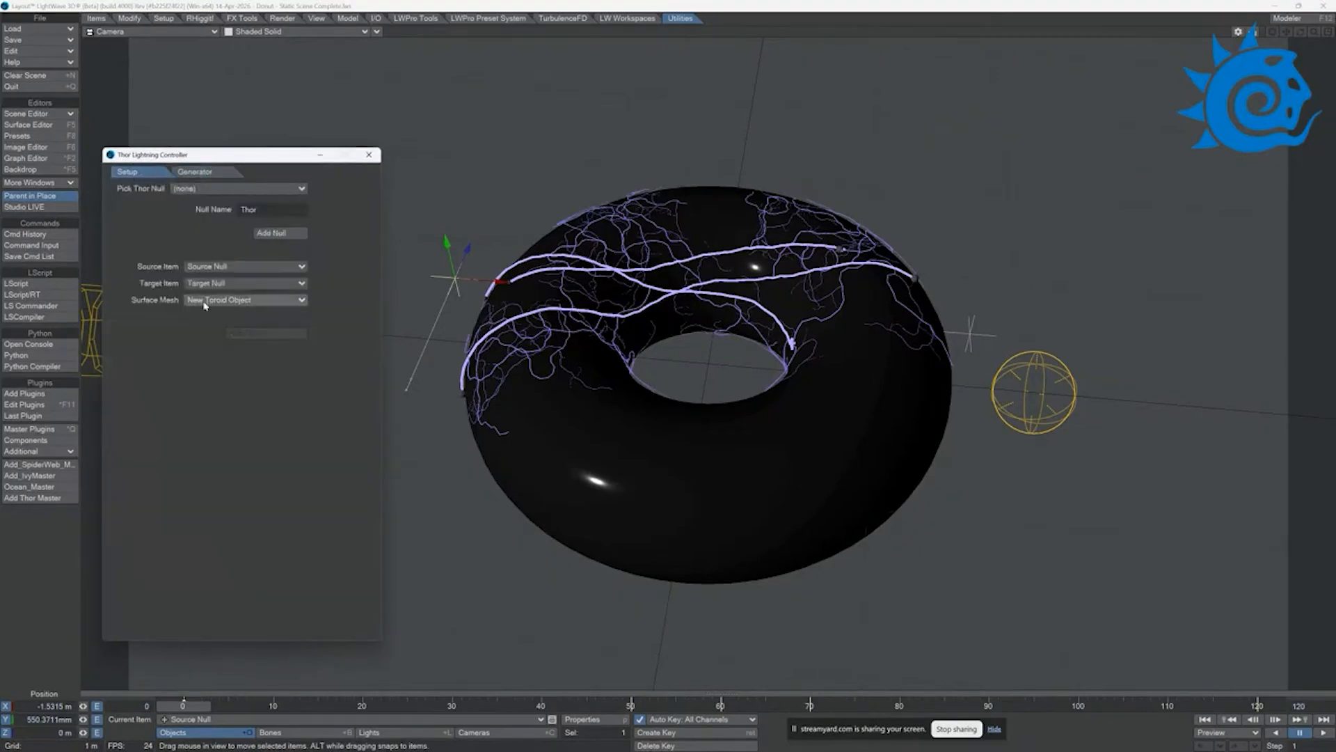
pyautogui.click(208, 172)
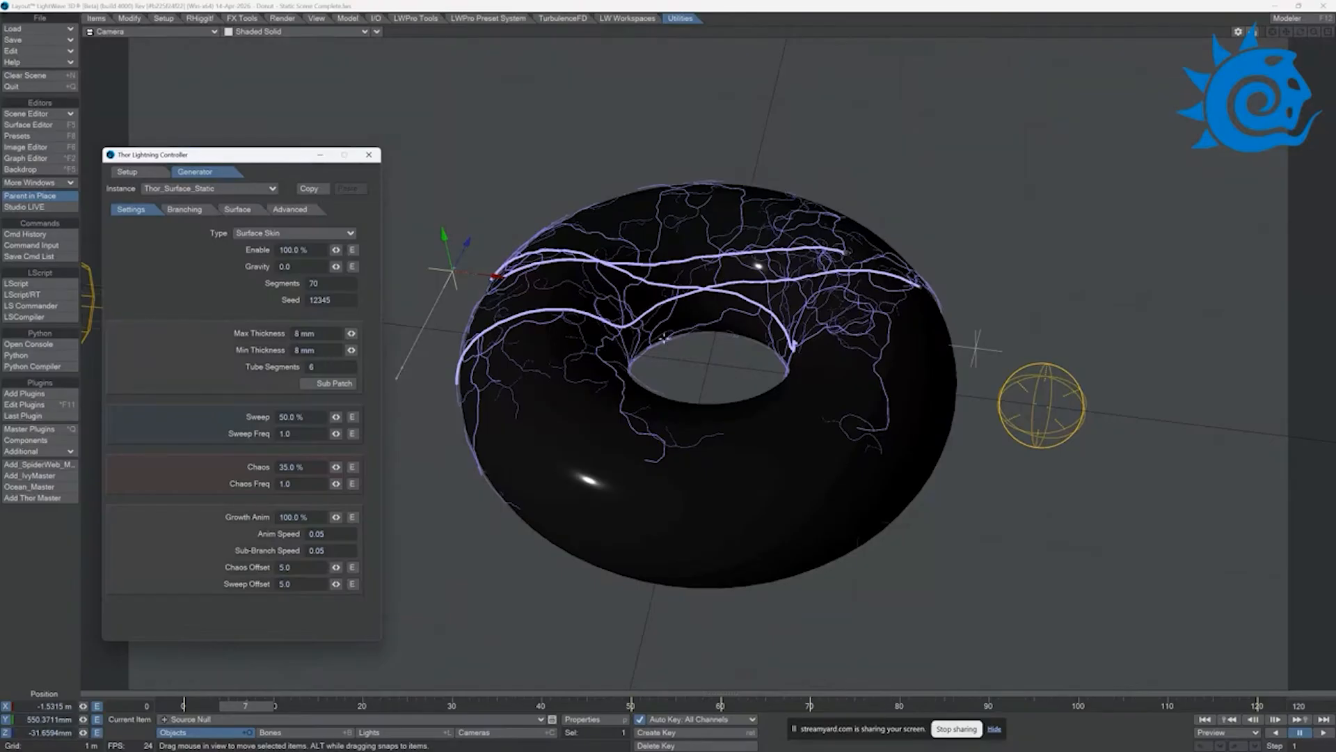
# Step: Make a preview of the donut's surface lightning animation, play it, and end the preview
pyautogui.click(1227, 732)
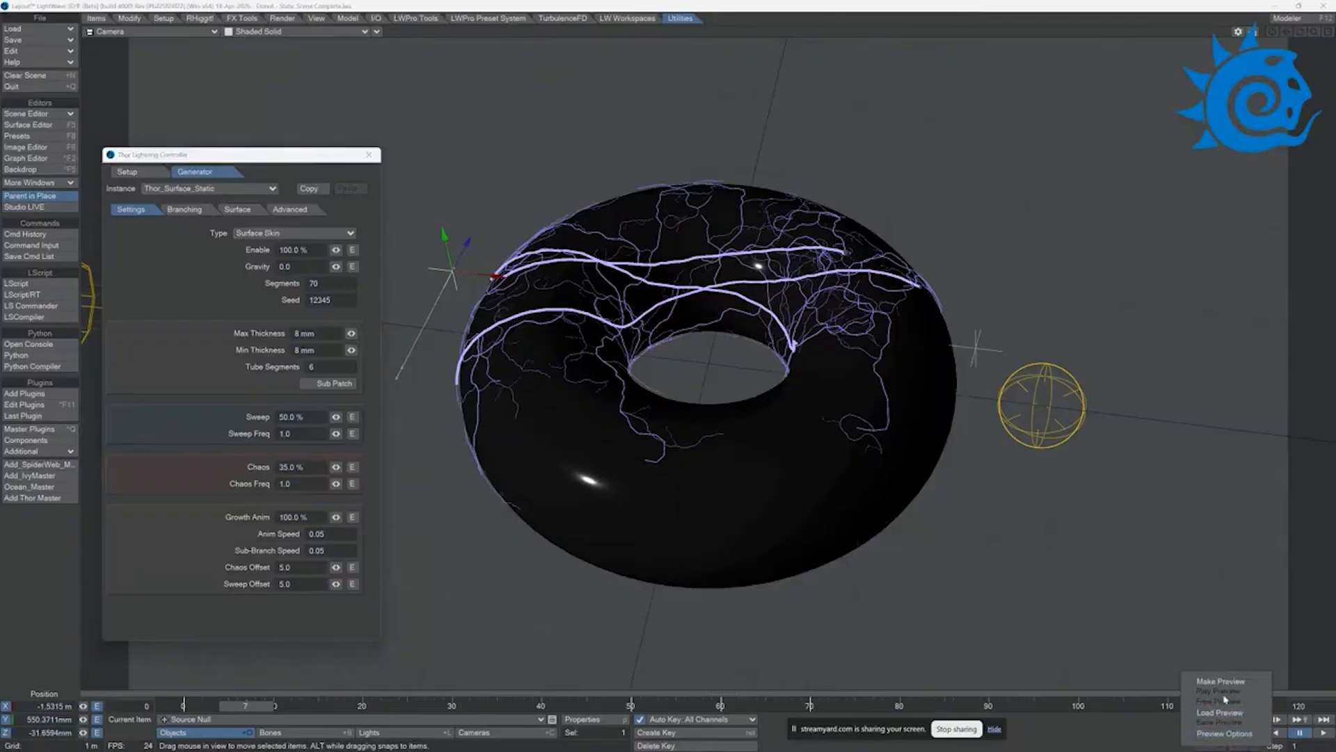
pyautogui.click(1225, 682)
pyautogui.click(841, 76)
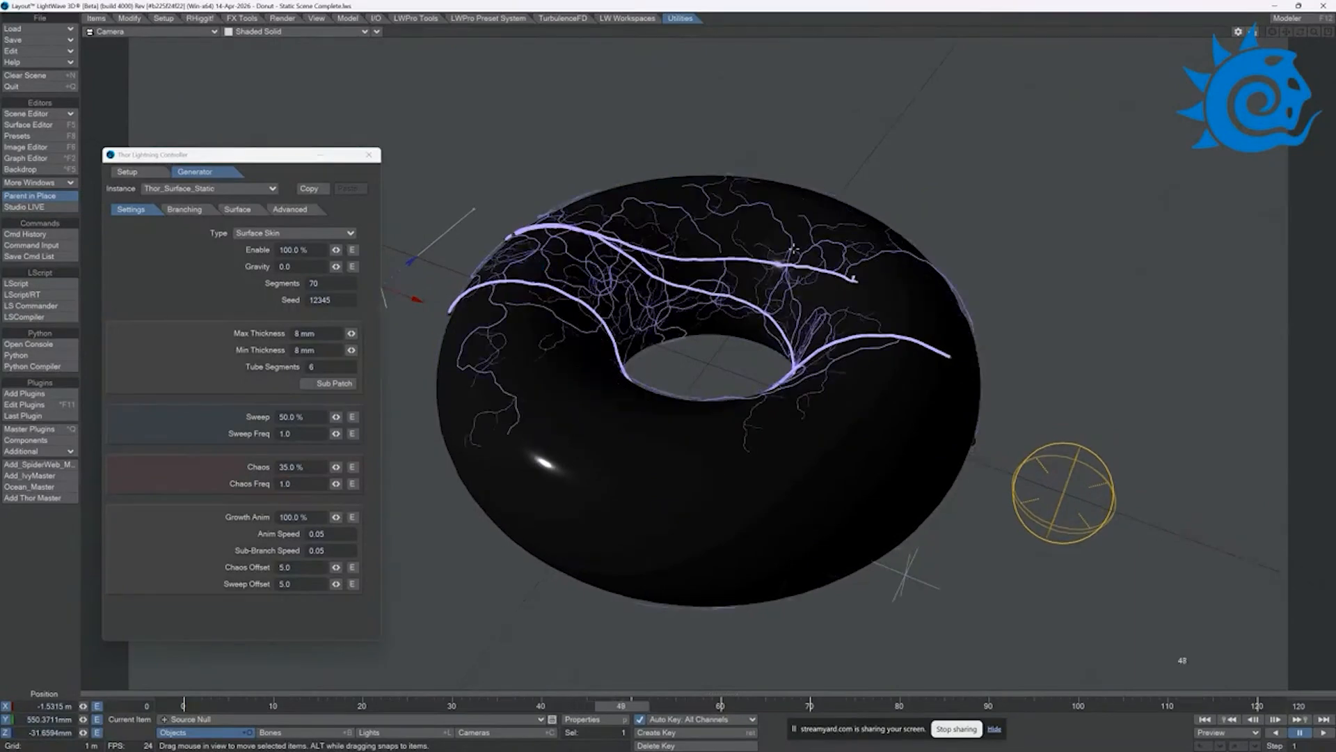
pyautogui.click(1229, 732)
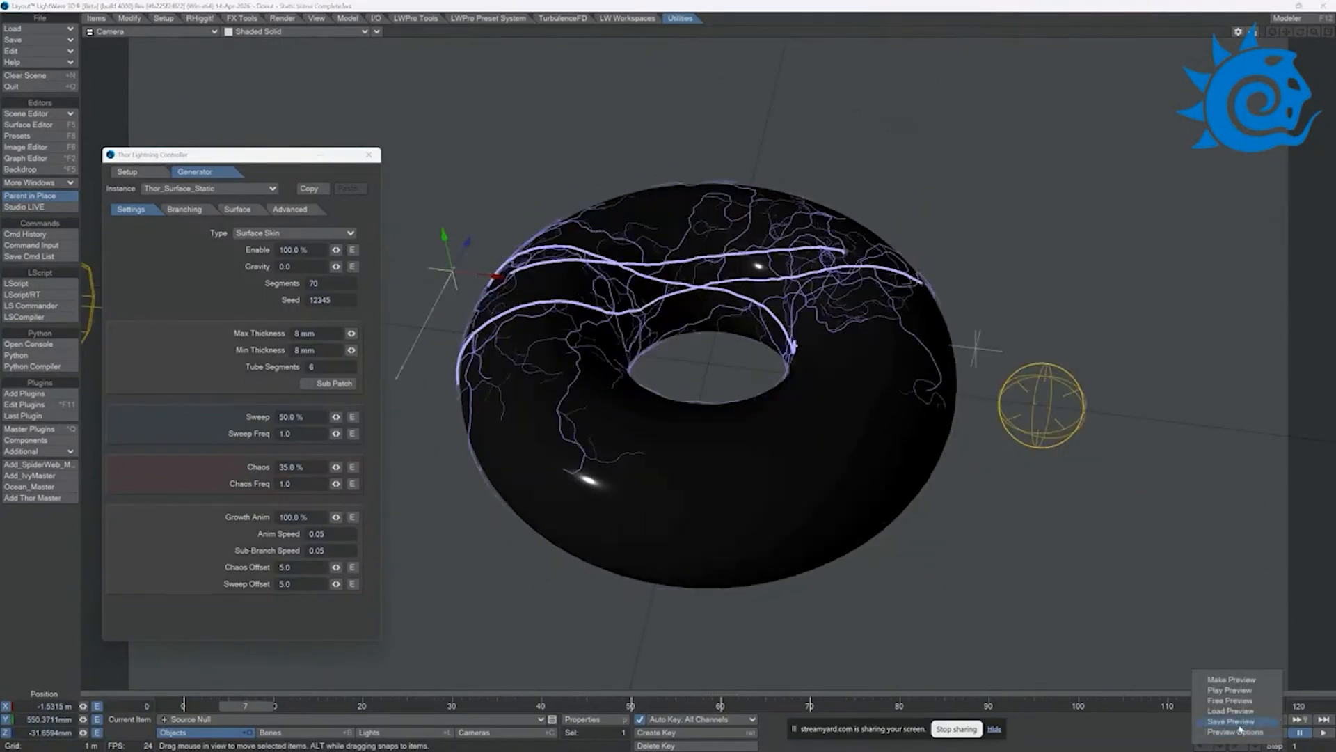
pyautogui.click(1230, 680)
pyautogui.click(759, 75)
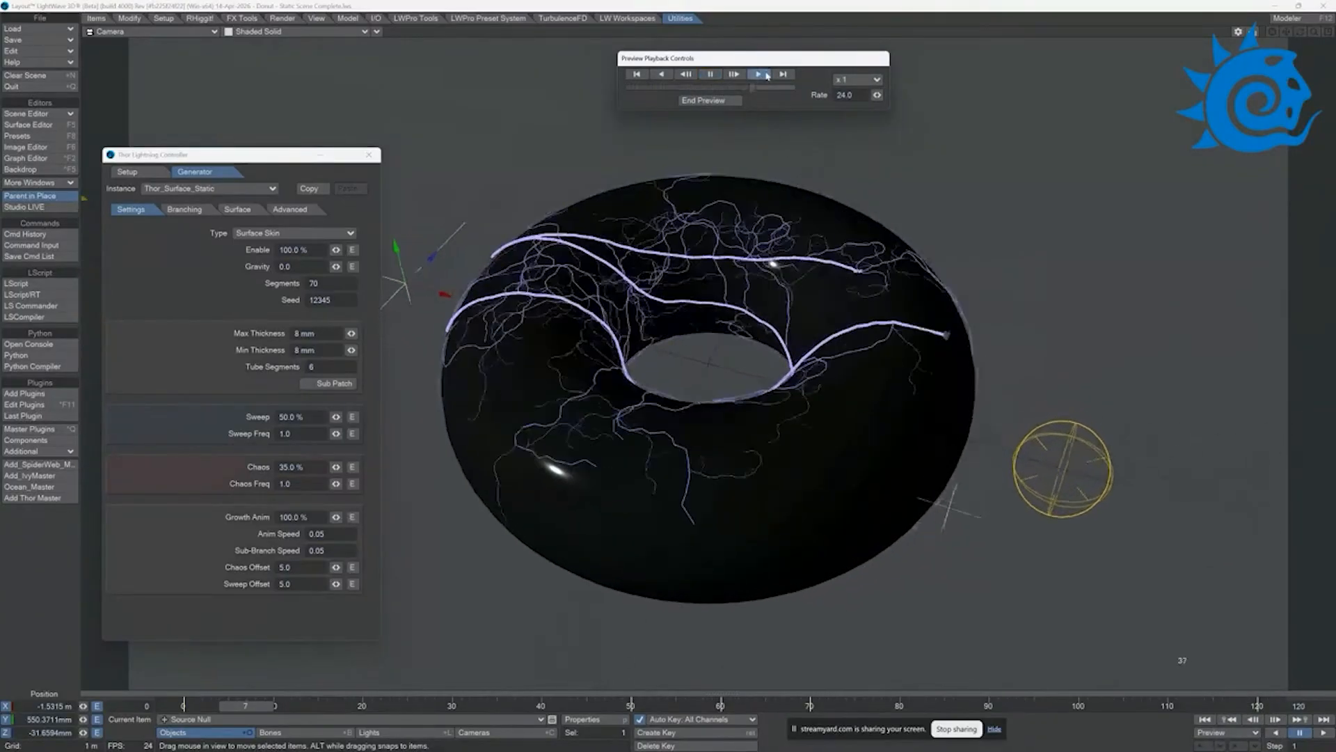
pyautogui.click(711, 80)
pyautogui.click(704, 100)
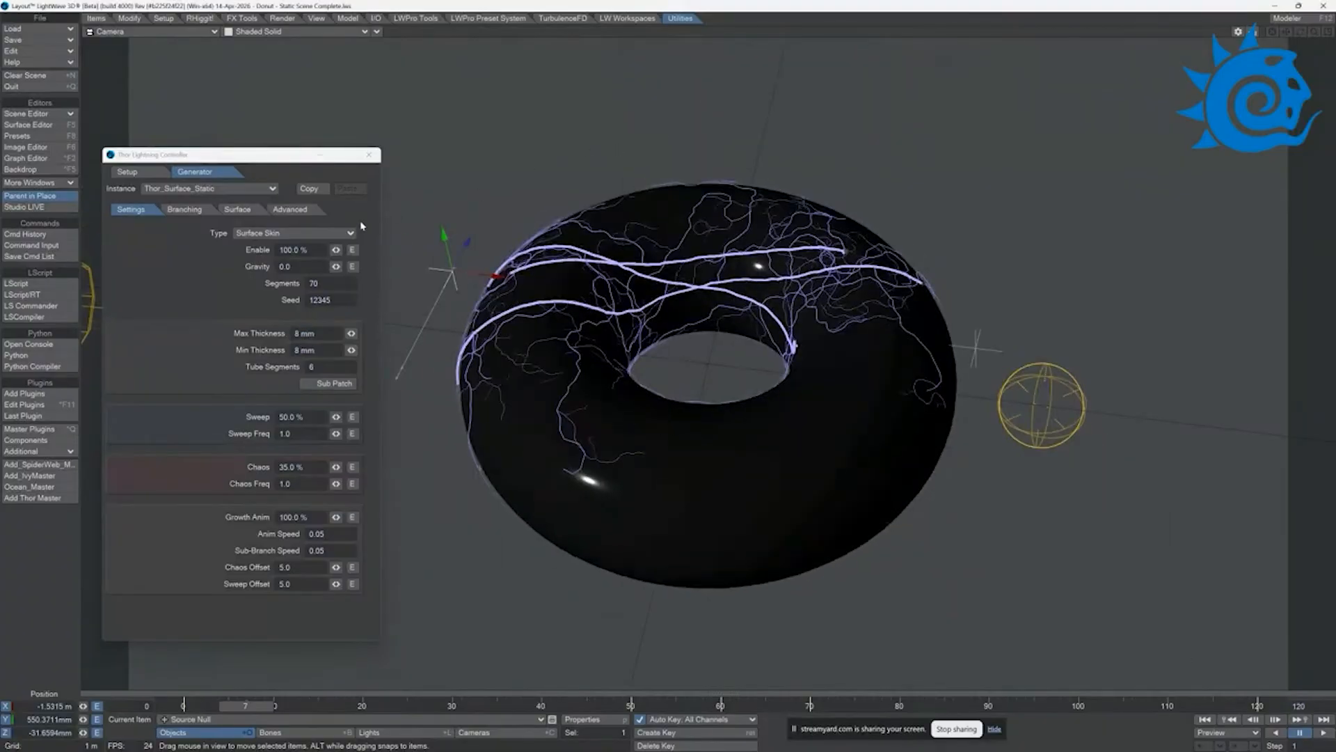
# Step: Play the animation with the Surface Static lightning type, and switch the type back to Surface Skin at frame 0
pyautogui.click(262, 233)
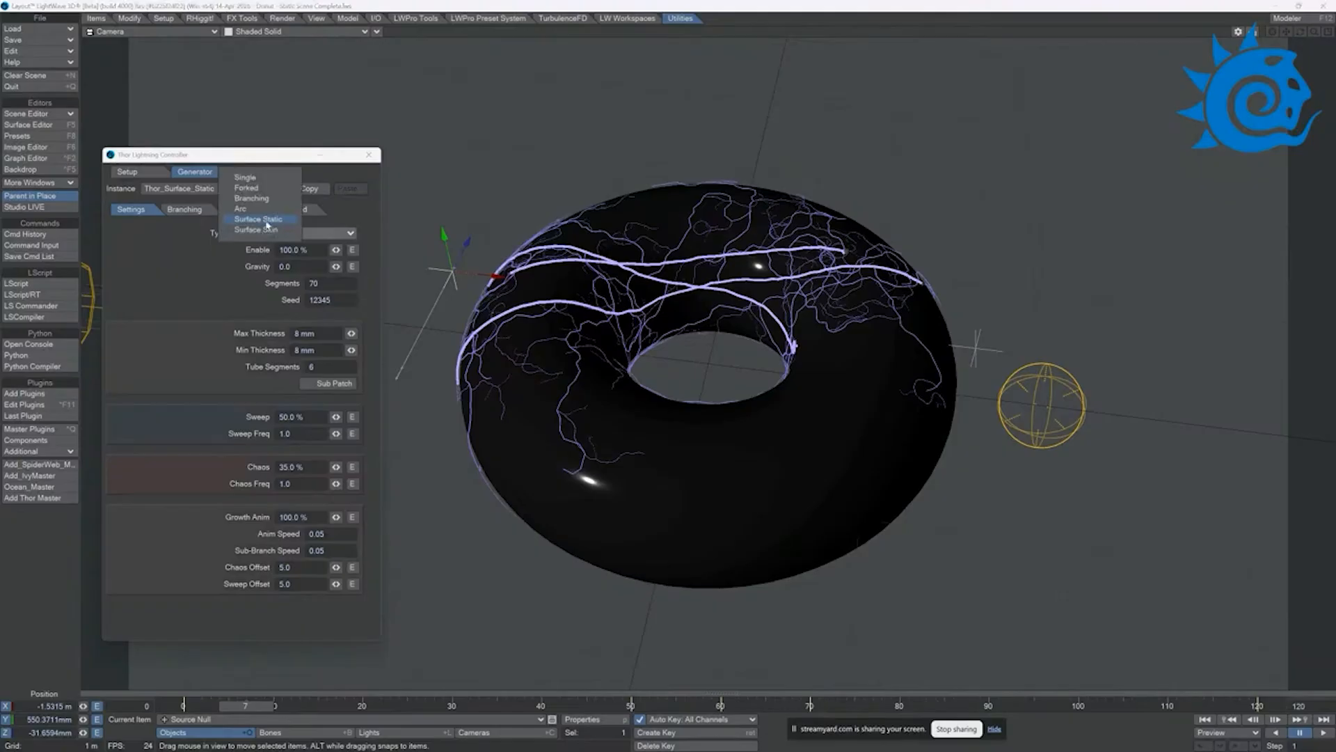
pyautogui.click(264, 230)
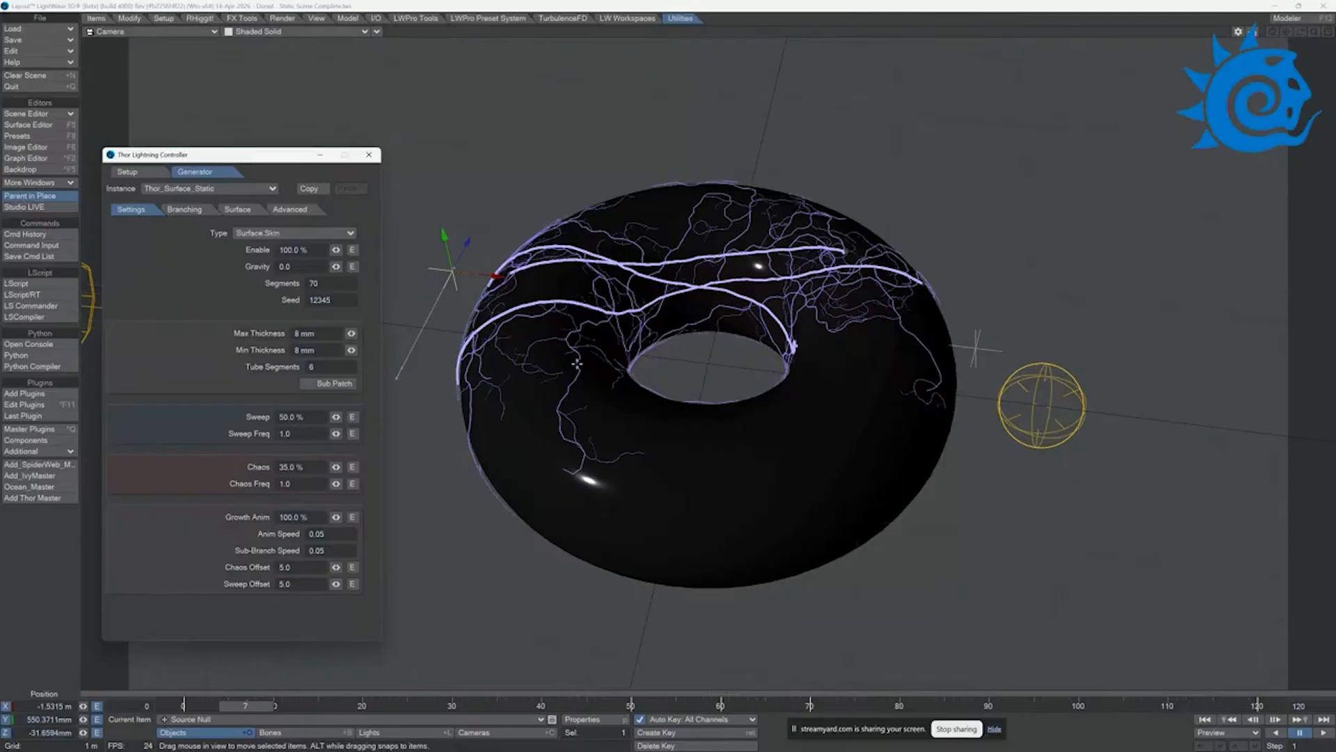
pyautogui.click(264, 232)
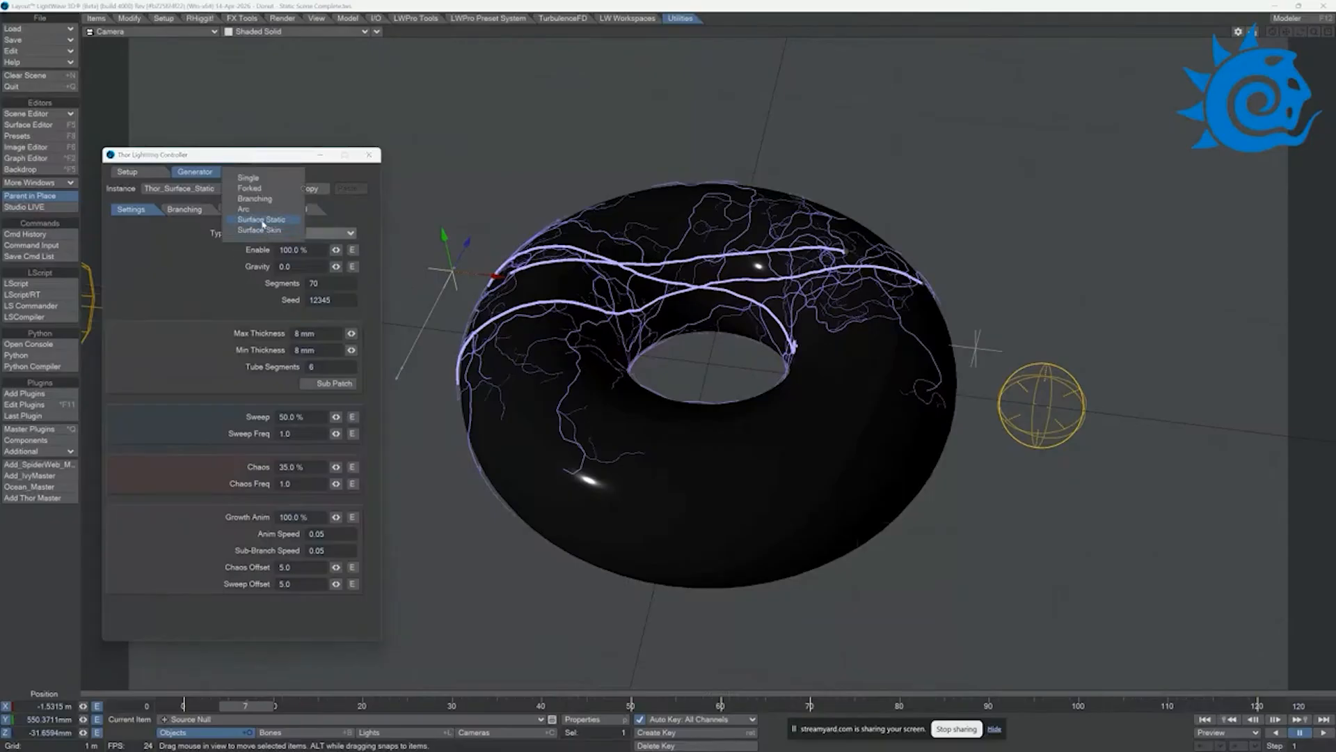
pyautogui.click(262, 220)
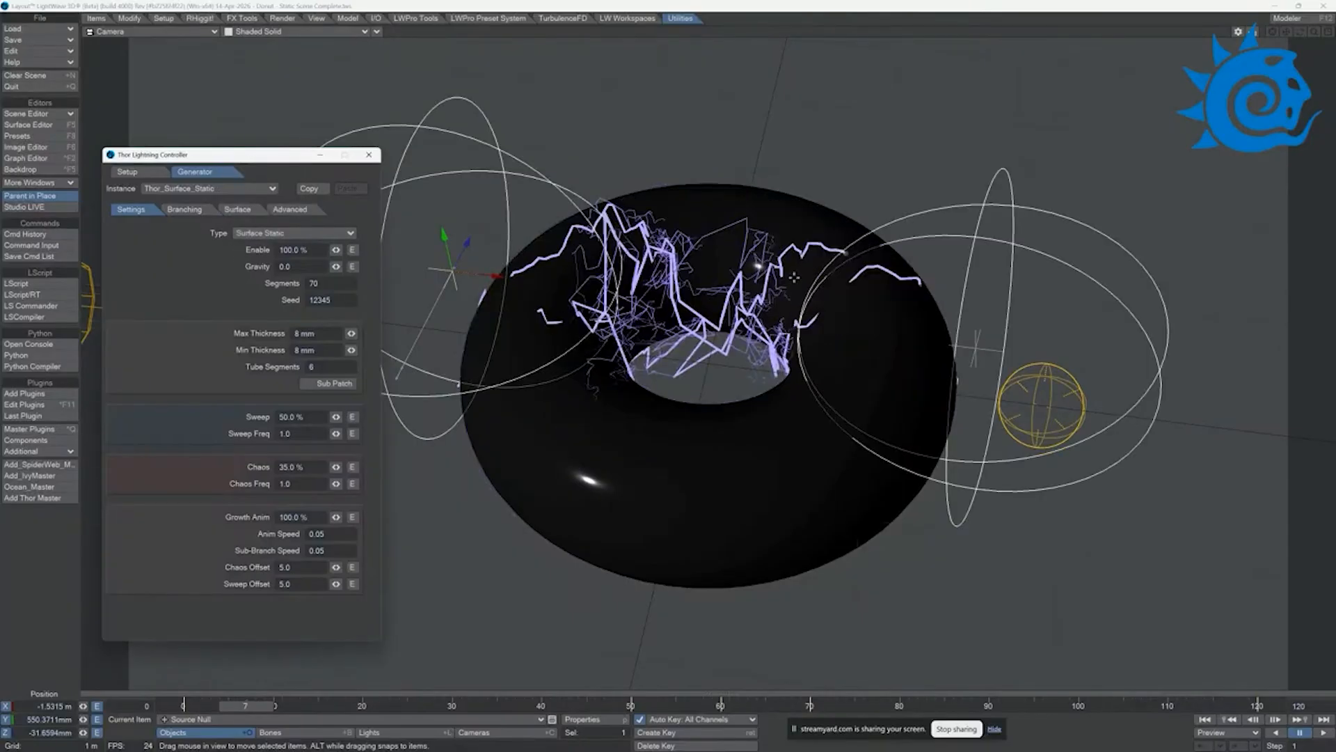
pyautogui.click(1323, 732)
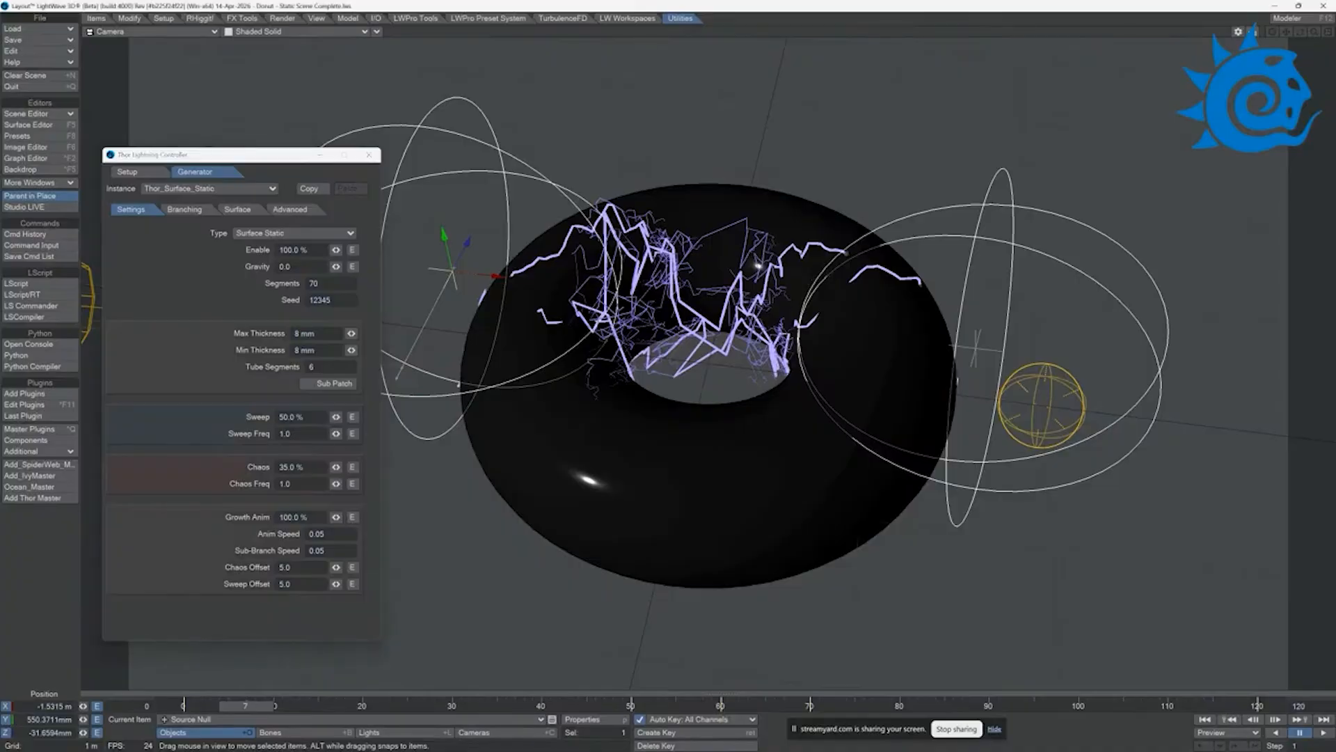
pyautogui.click(1302, 736)
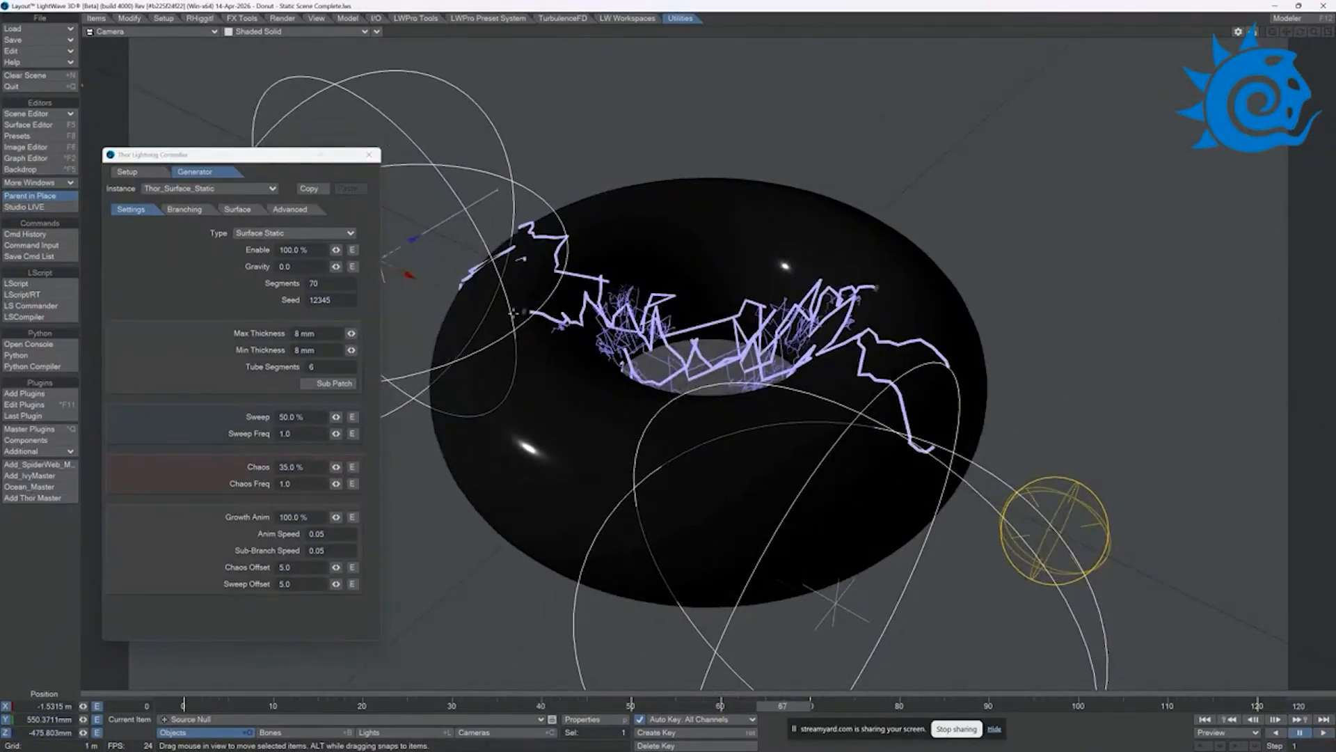
pyautogui.moveTo(783, 706); pyautogui.dragTo(184, 706)
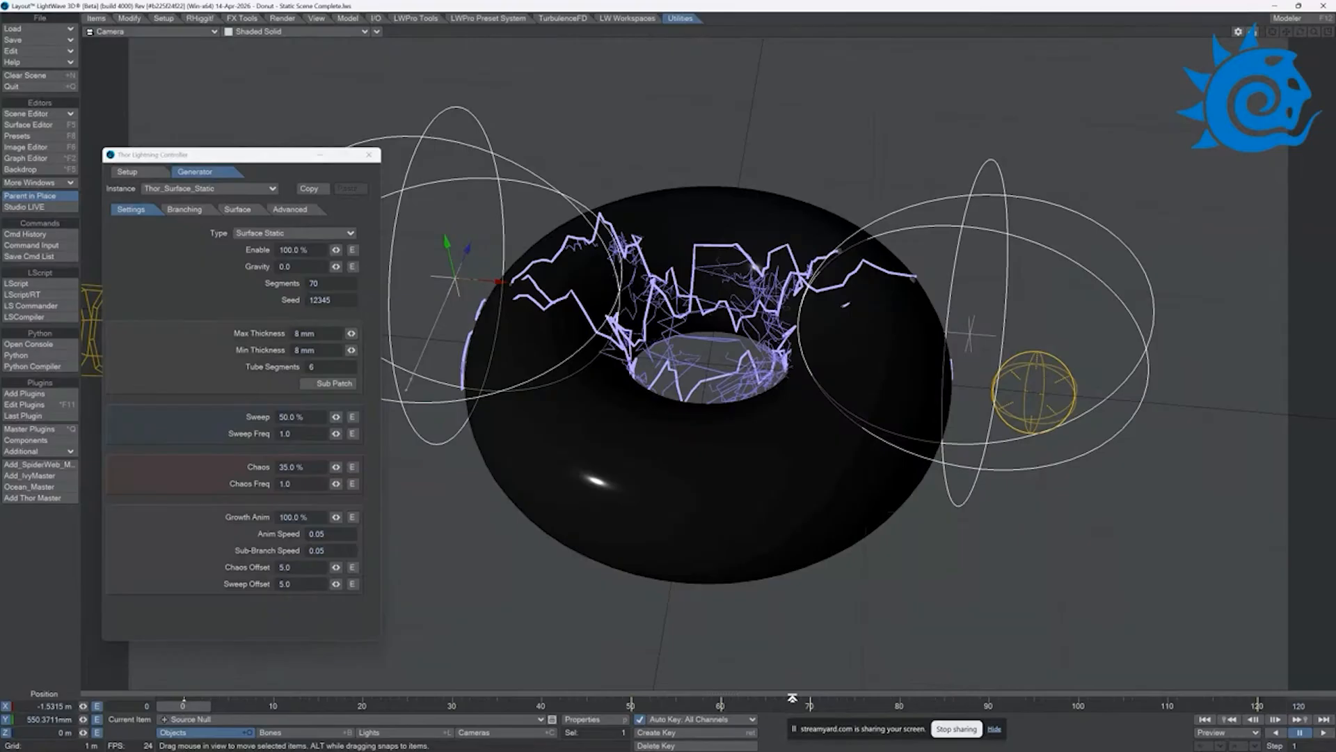
pyautogui.click(285, 233)
pyautogui.click(279, 239)
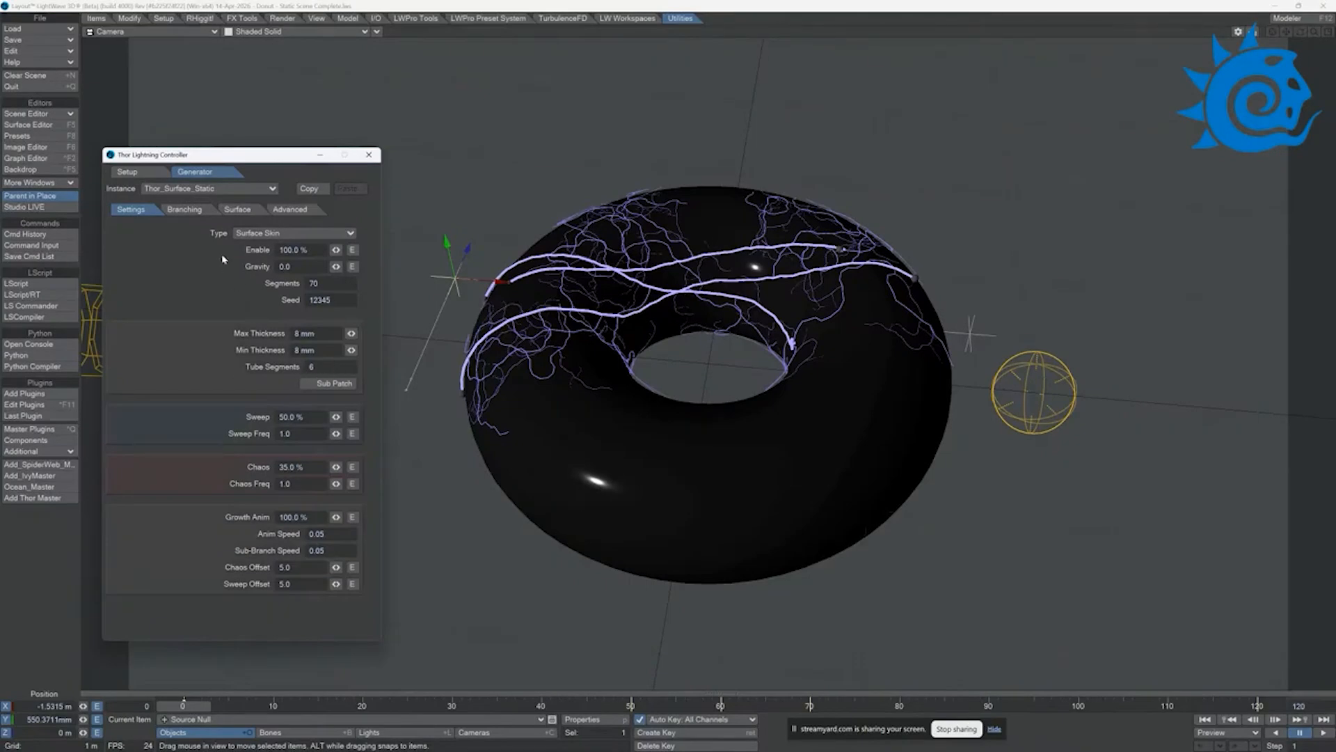
# Step: Review the branching and surface settings of the Surface Skin lightning
pyautogui.click(185, 209)
pyautogui.click(240, 210)
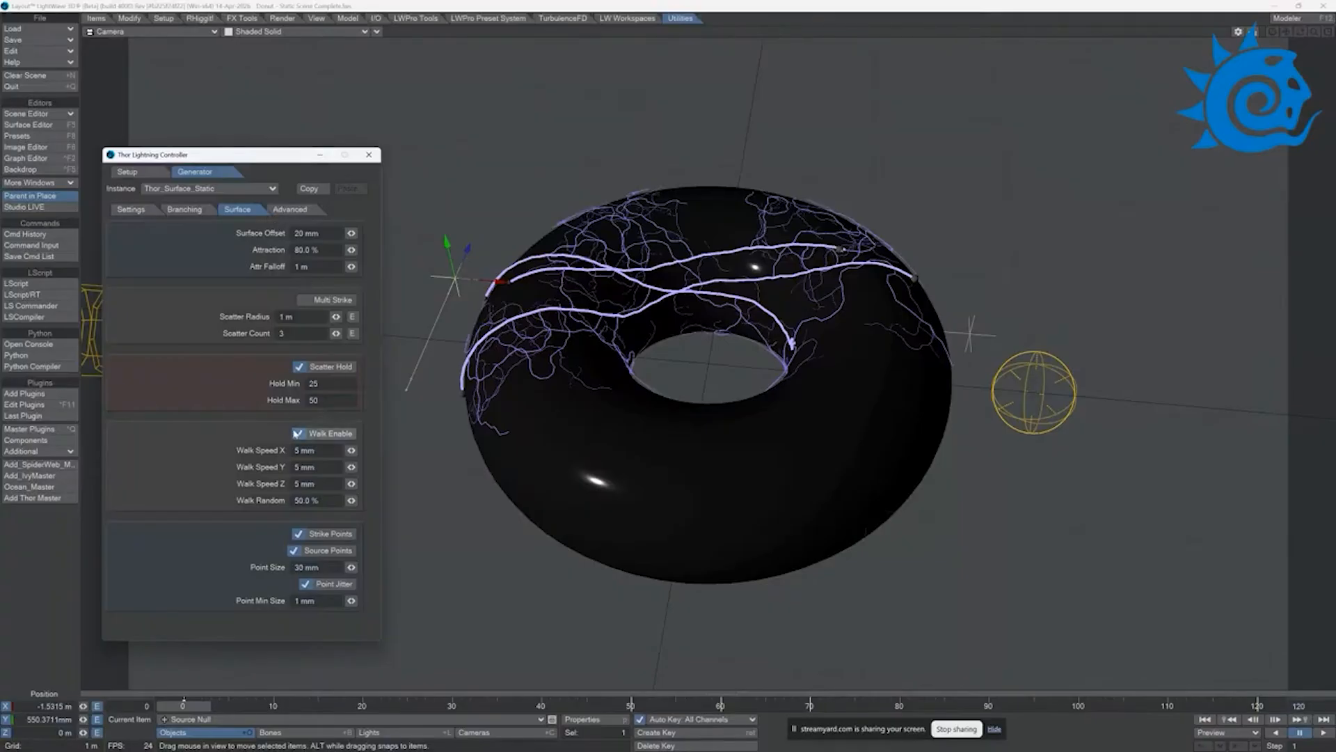
pyautogui.click(185, 209)
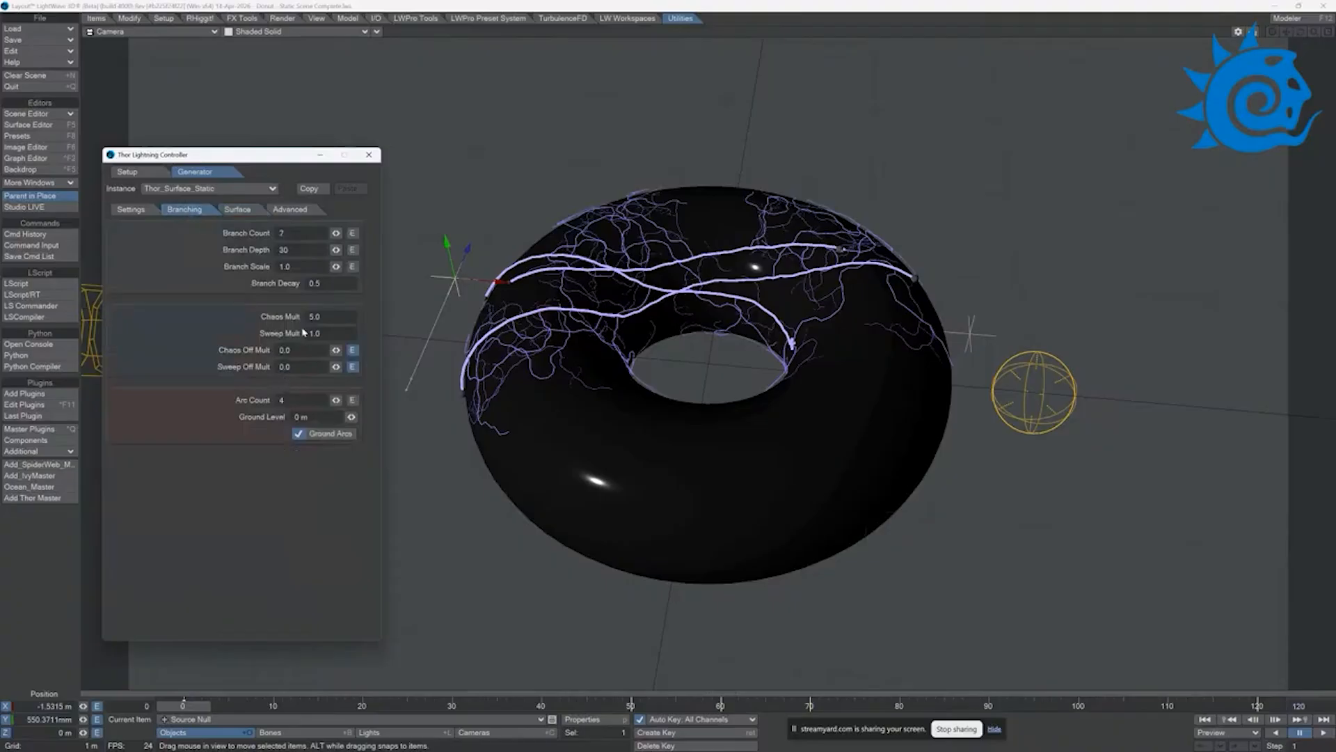
pyautogui.click(239, 209)
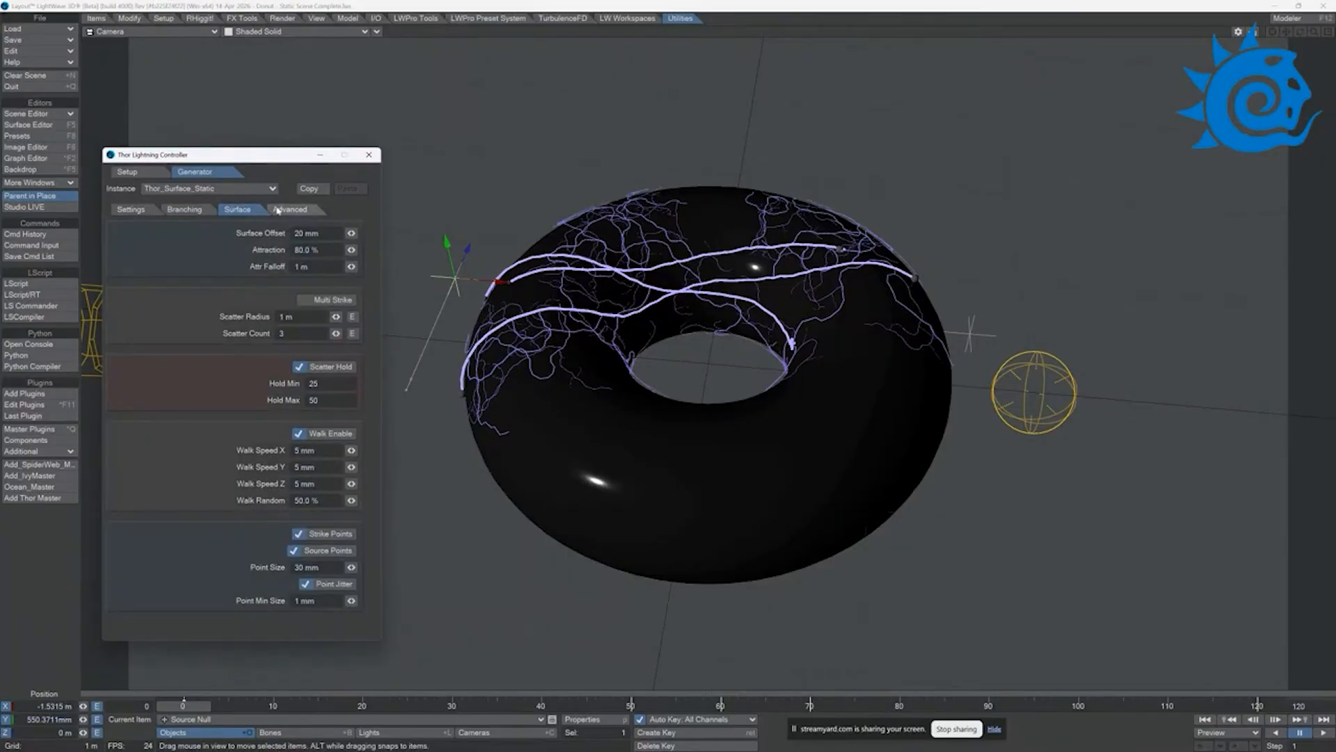
pyautogui.click(198, 213)
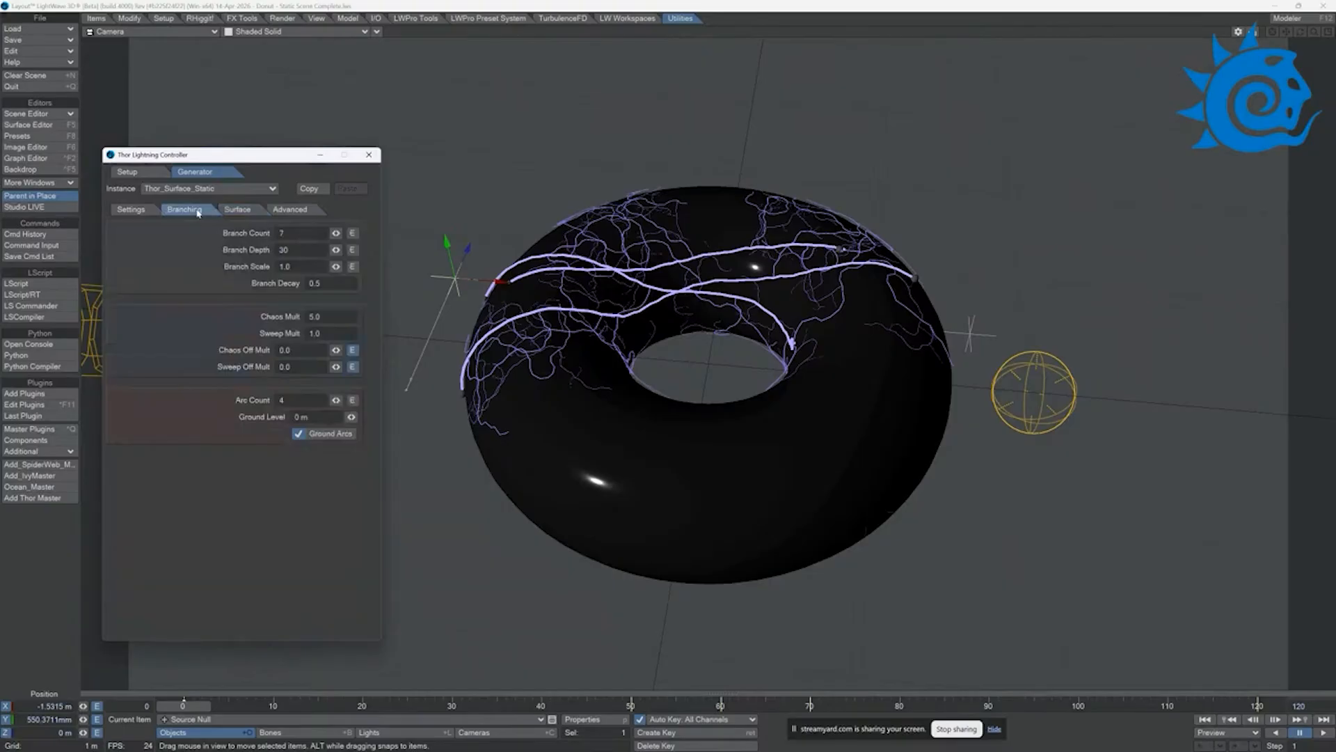
# Step: Try Chaos Mult values of 2 and 1 on the lightning branches
pyautogui.click(315, 317)
pyautogui.press('Tab')
pyautogui.click(327, 318)
pyautogui.write('2')
pyautogui.press('Tab')
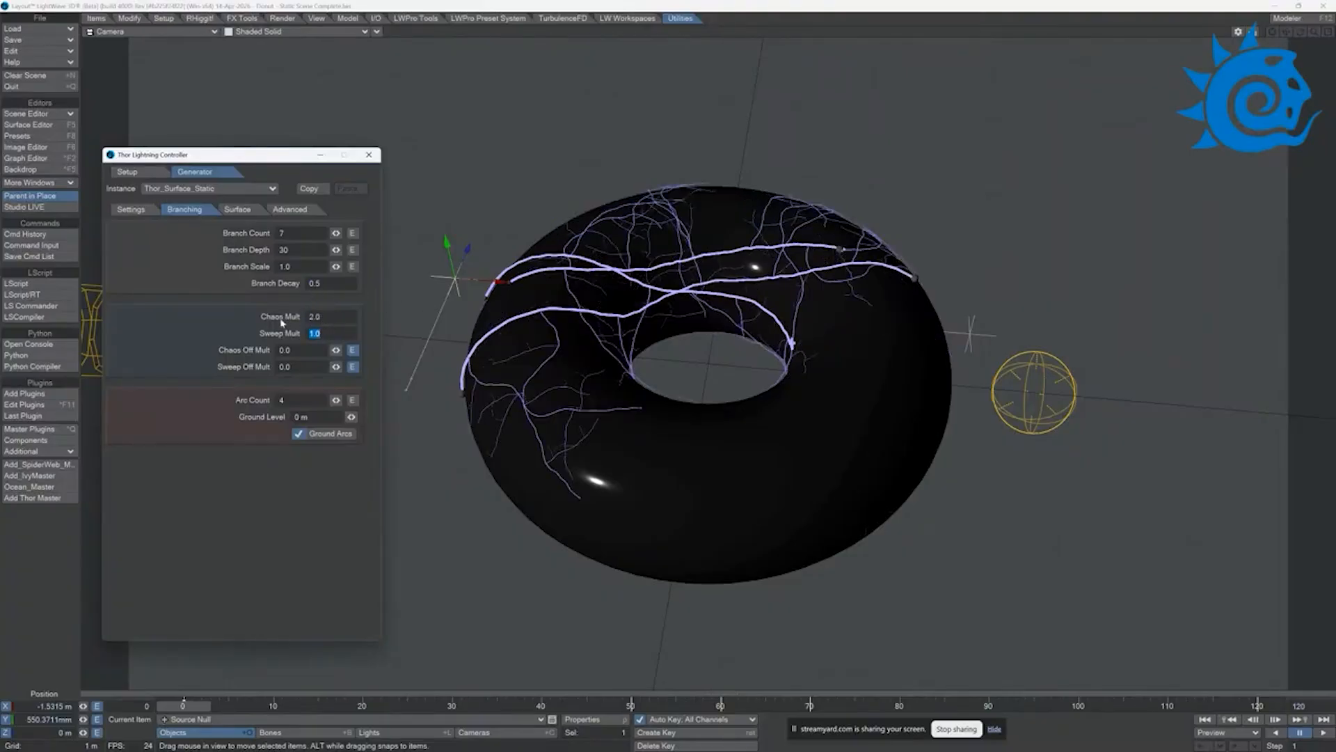
pyautogui.hotkey('shift', 'Tab')
pyautogui.write('1')
pyautogui.press('Tab')
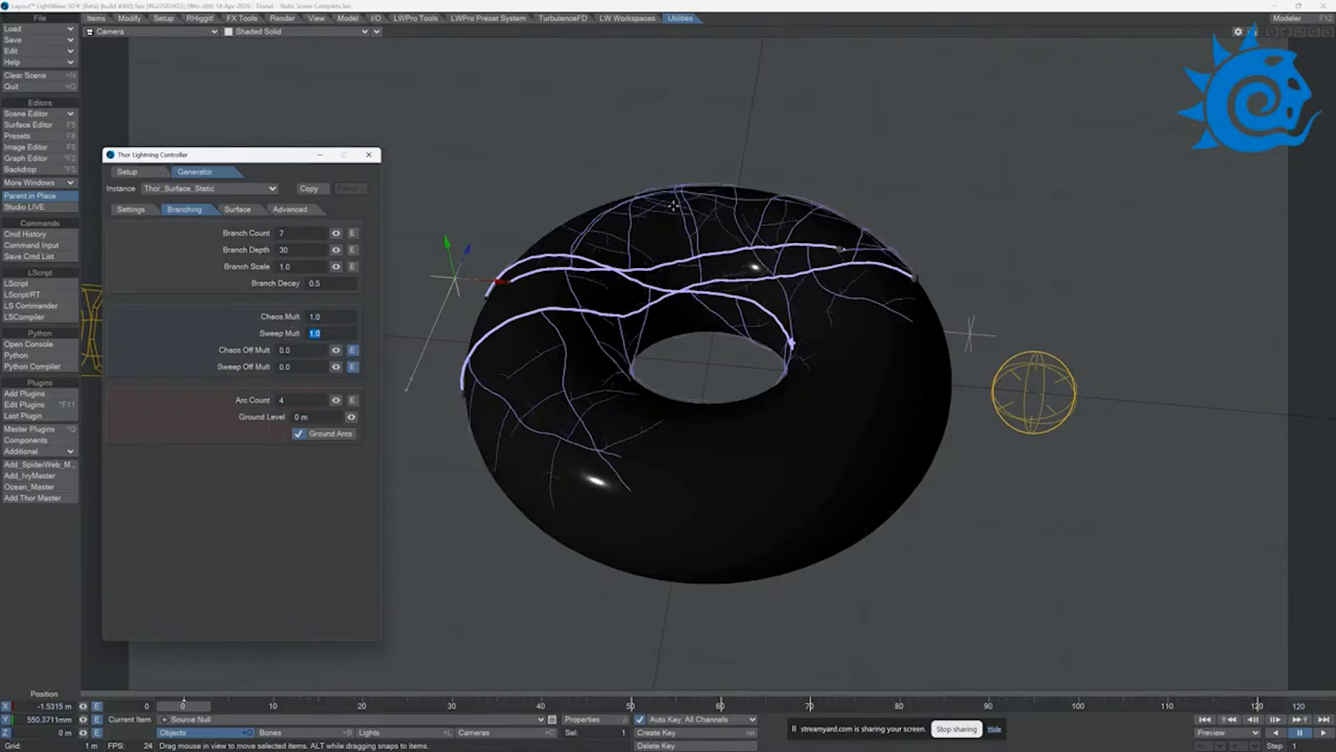
# Step: Try Chaos Mult values of 2 and 3 on the lightning branches
pyautogui.hotkey('shift', 'Tab')
pyautogui.write('2')
pyautogui.press('Tab')
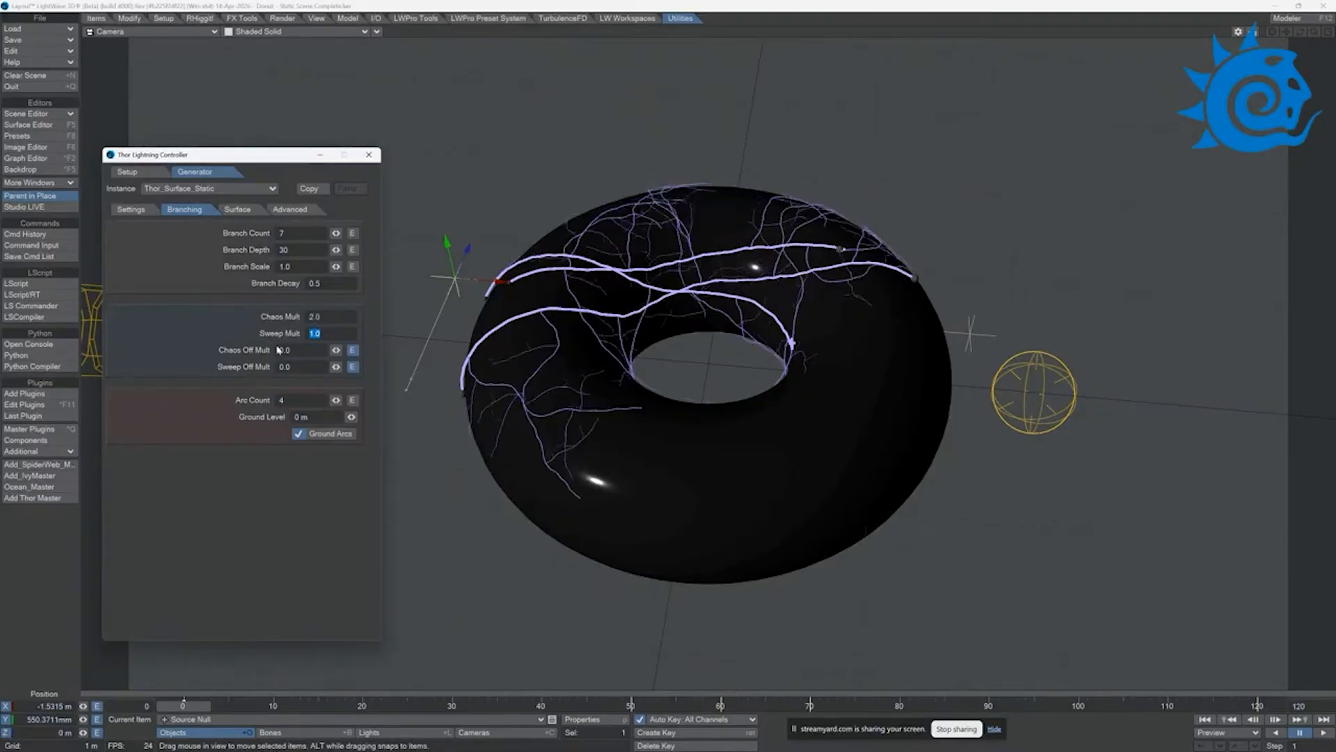
pyautogui.hotkey('shift', 'Tab')
pyautogui.write('3')
pyautogui.press('Tab')
# Step: Try higher Chaos Mult values of 8 and 12 on the lightning branches
pyautogui.moveTo(328, 317); pyautogui.dragTo(263, 314)
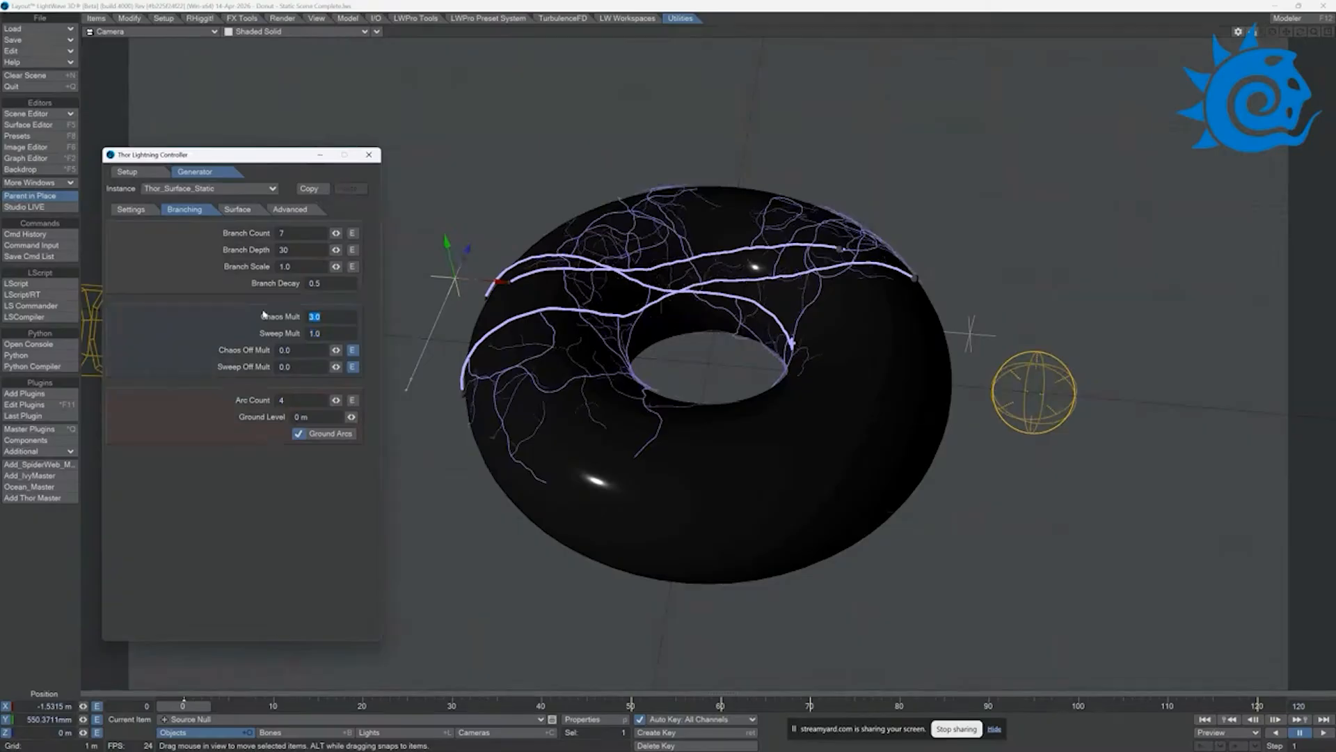
pyautogui.write('8')
pyautogui.press('Tab')
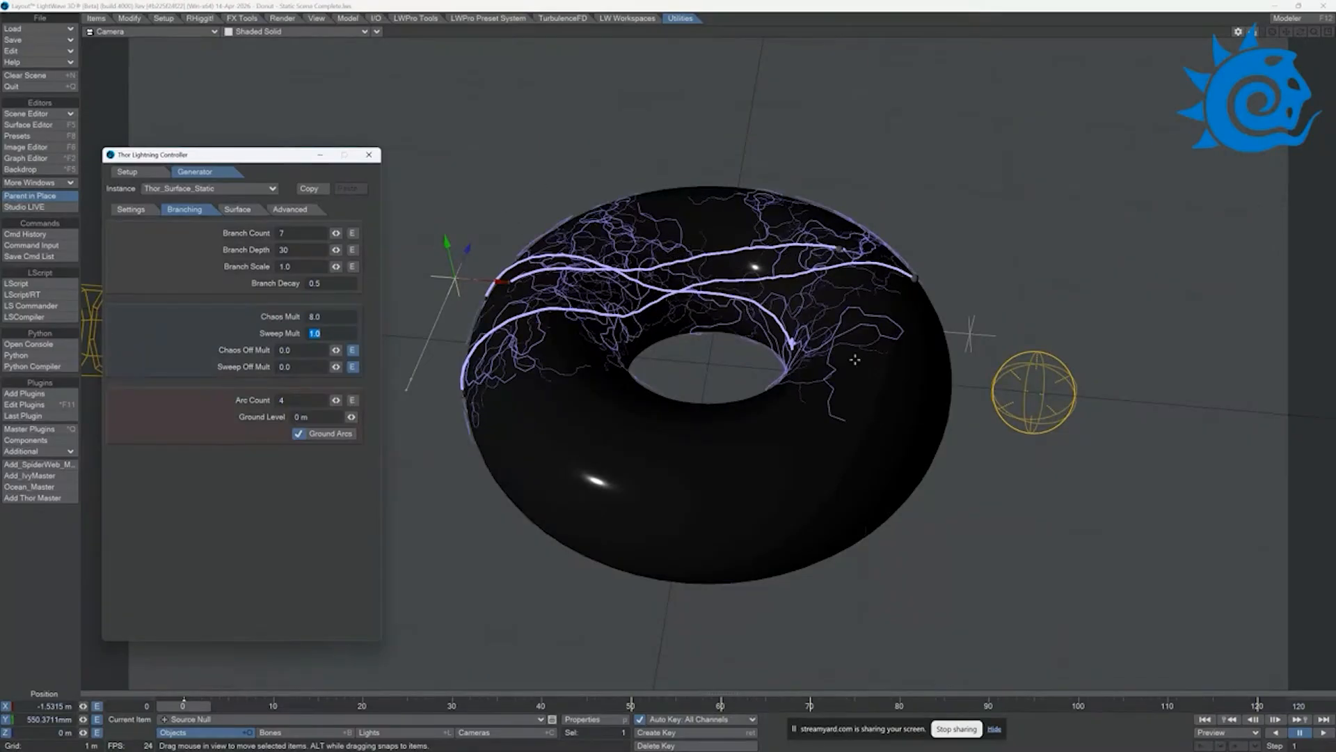
pyautogui.doubleClick(318, 317)
pyautogui.write('12')
pyautogui.press('Tab')
# Step: Set the Chaos Mult of the lightning branches to 4
pyautogui.moveTo(328, 317); pyautogui.dragTo(269, 313)
pyautogui.write('4')
pyautogui.press('Tab')
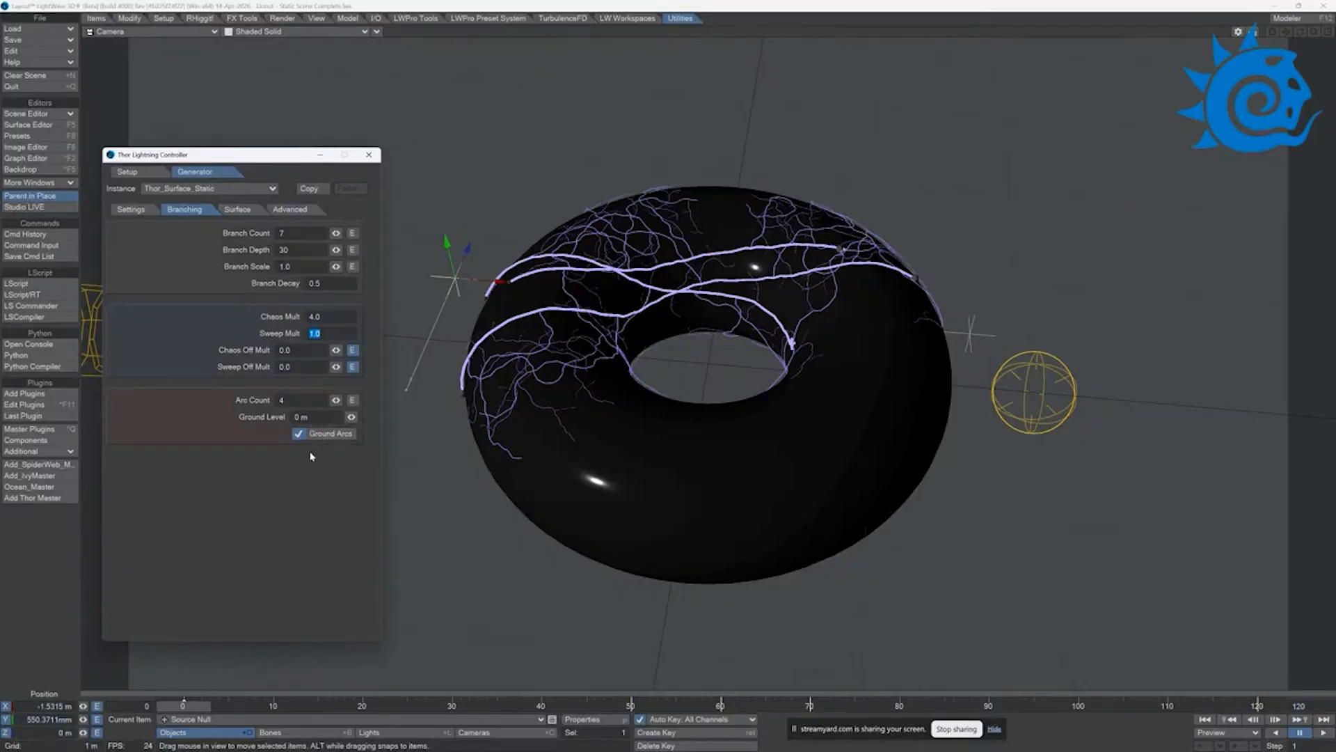
# Step: Check the available lightning types in the general settings and keep Surface Skin selected
pyautogui.click(132, 211)
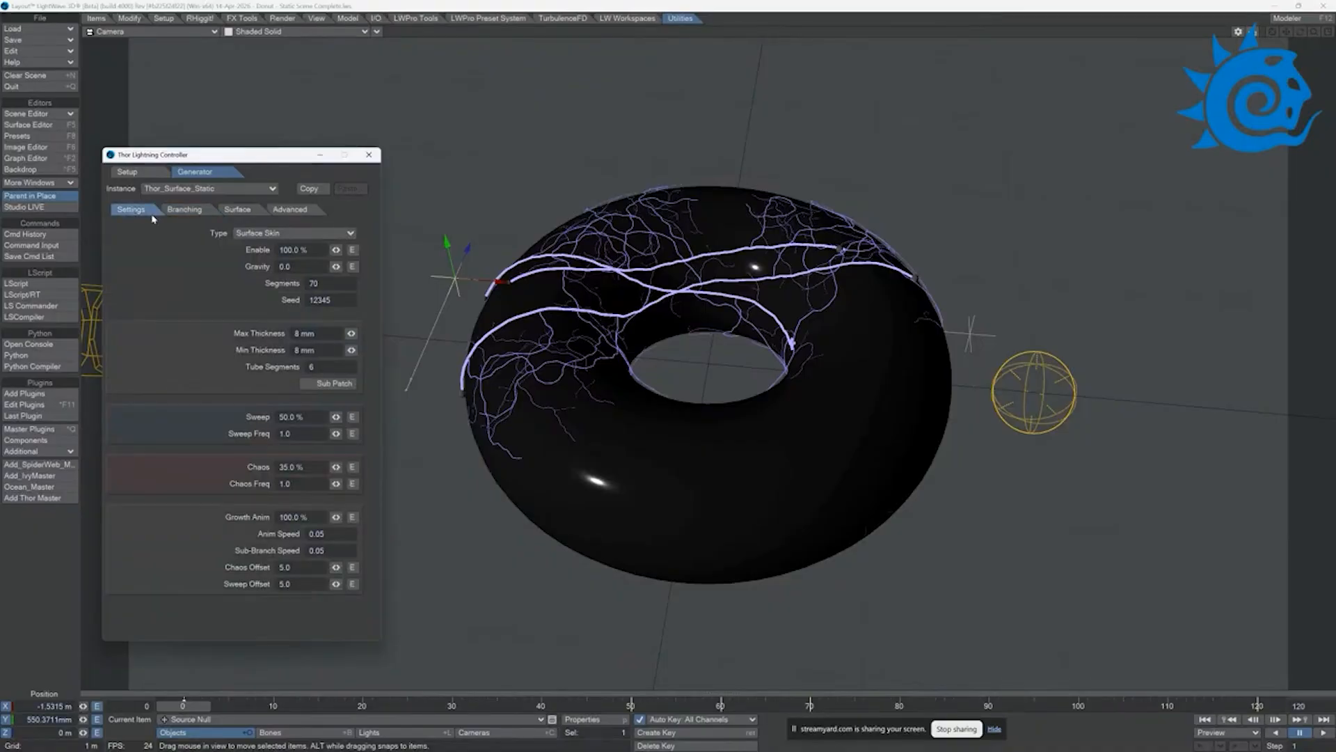
pyautogui.click(254, 233)
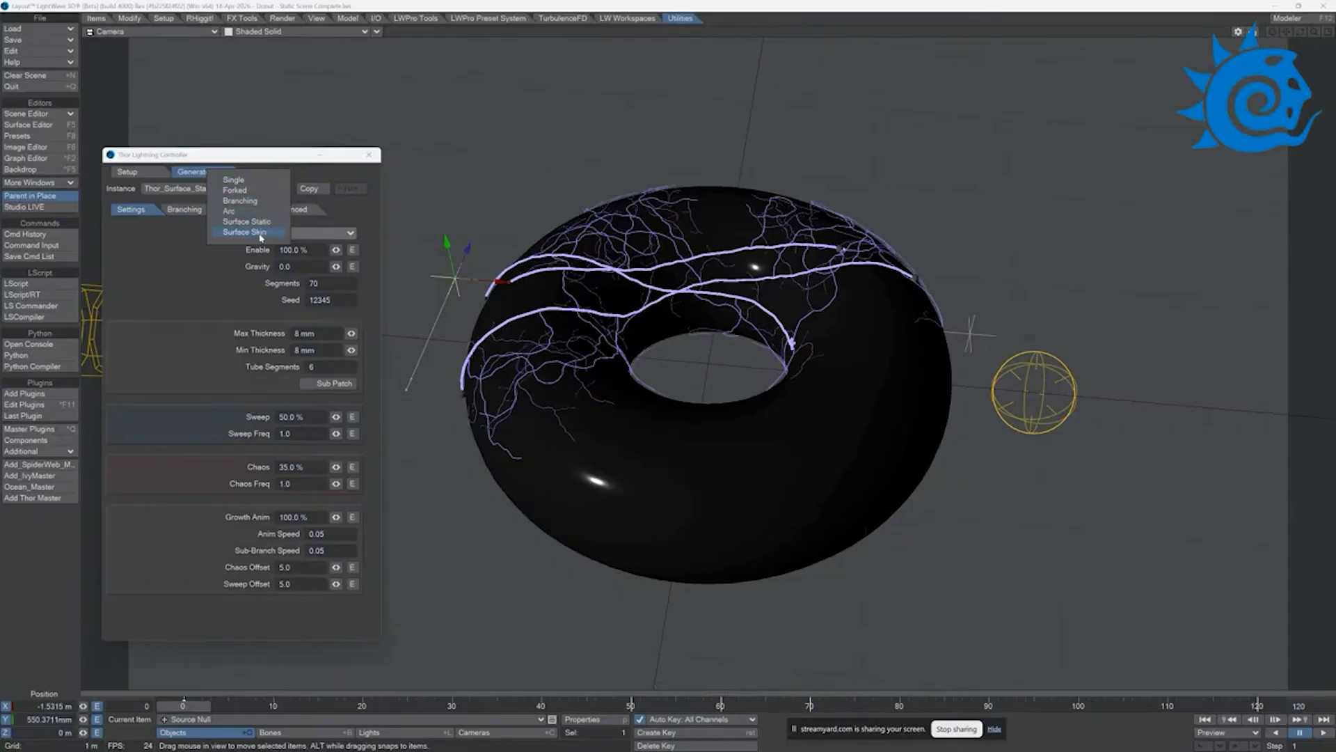
pyautogui.click(261, 238)
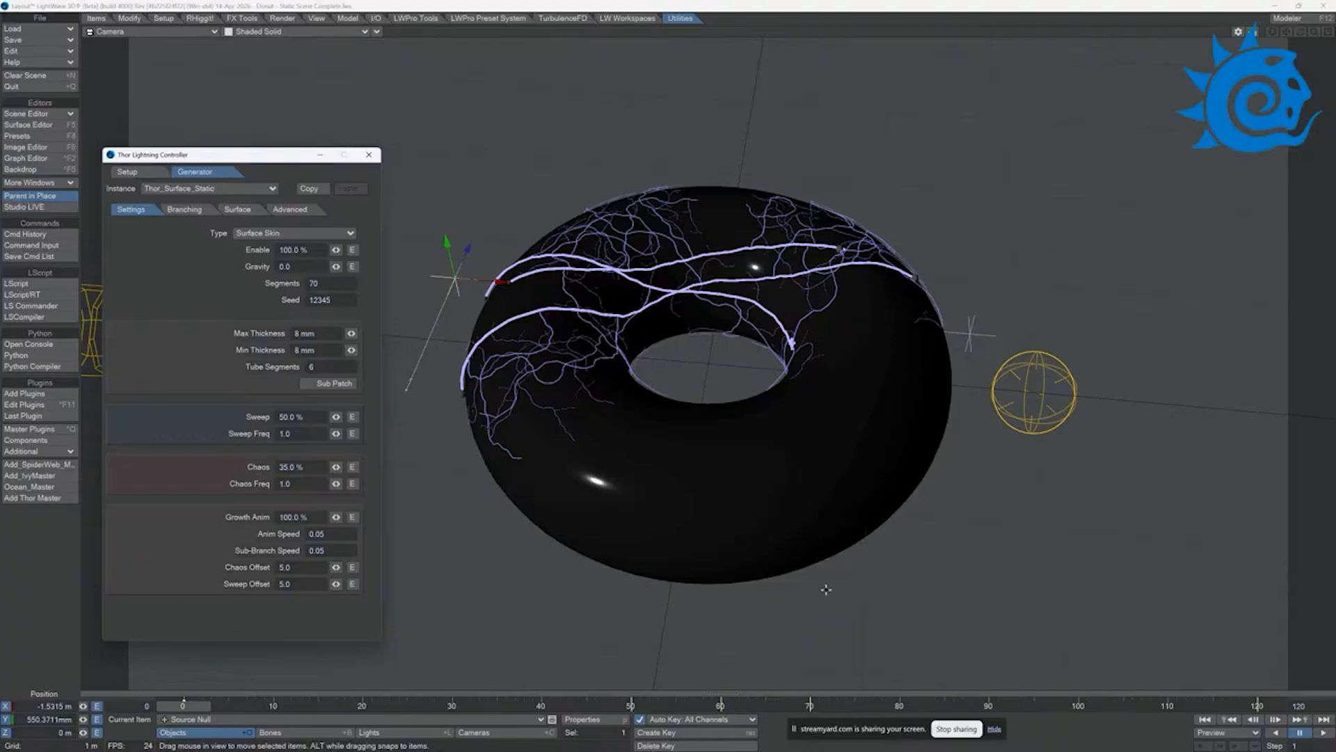
pyautogui.click(955, 729)
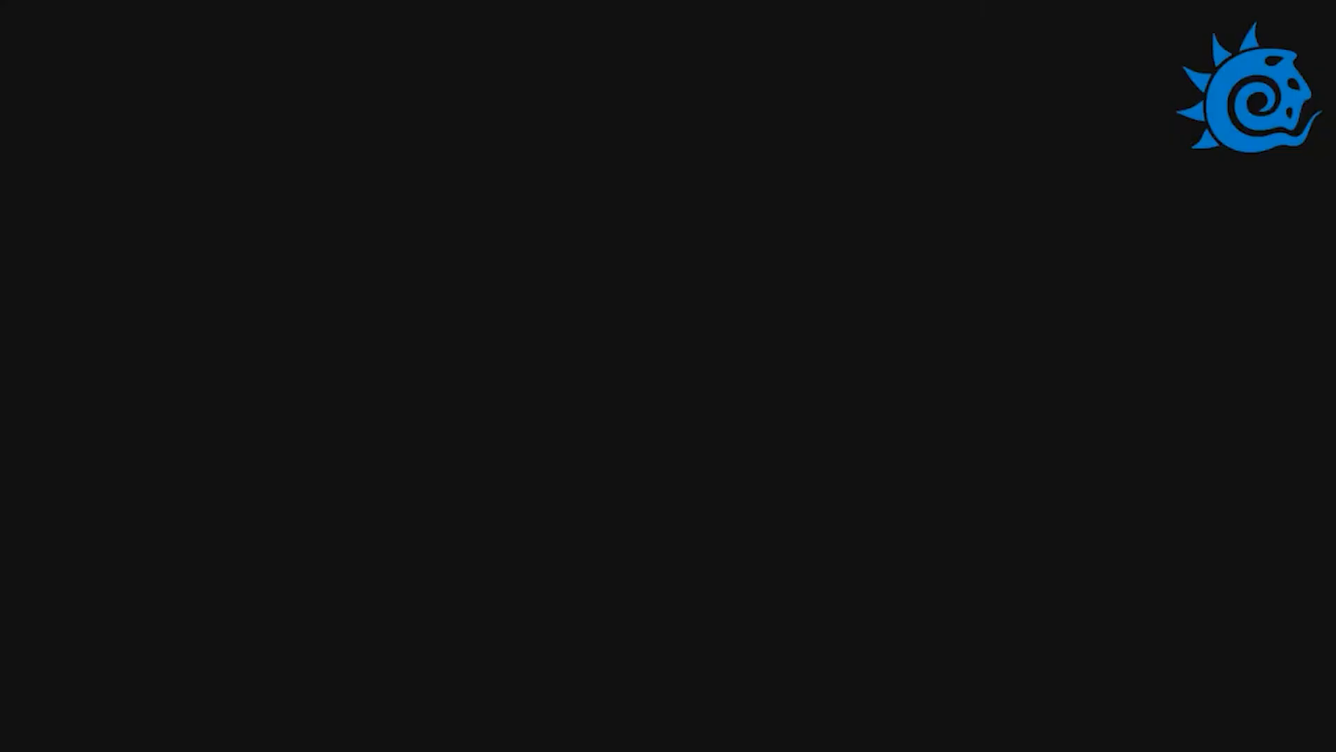